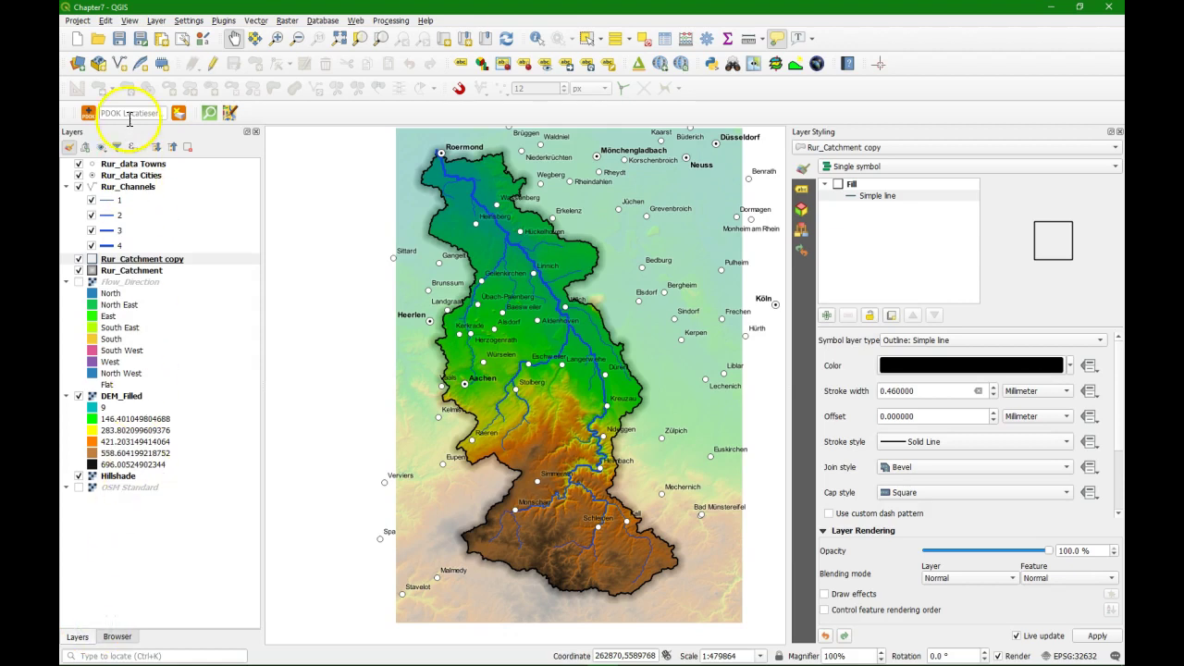
Open the Project menu in the menu bar.
click(78, 21)
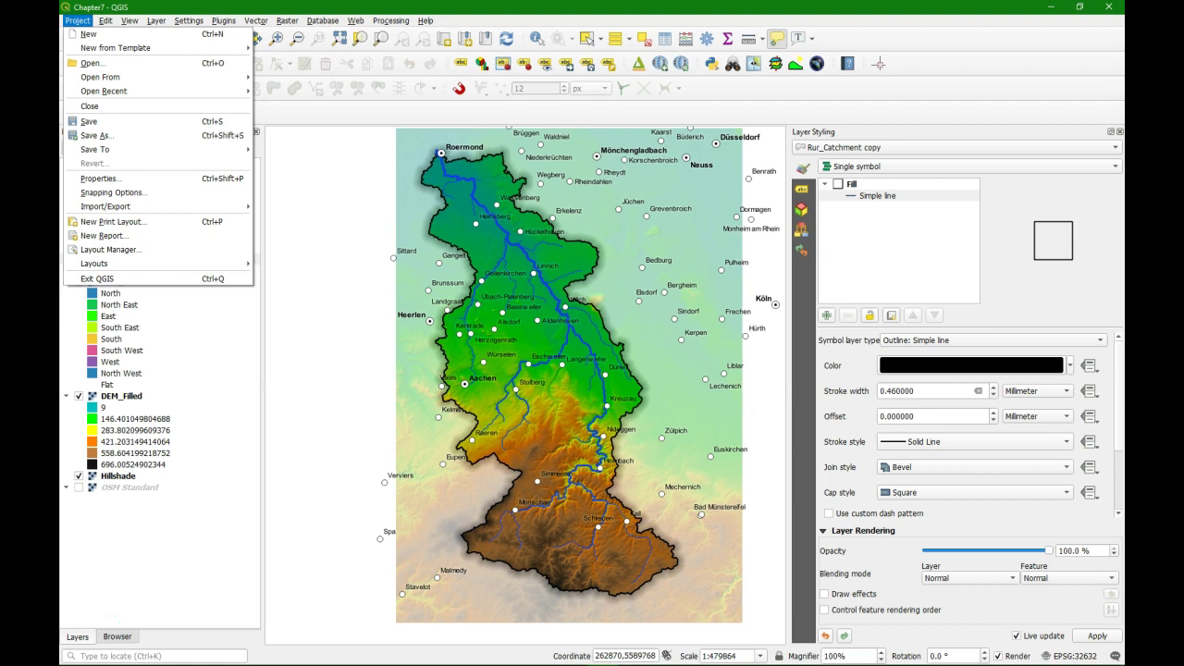
Create a new print layout titled 'Rur Catchment' and maximize its window.
click(126, 223)
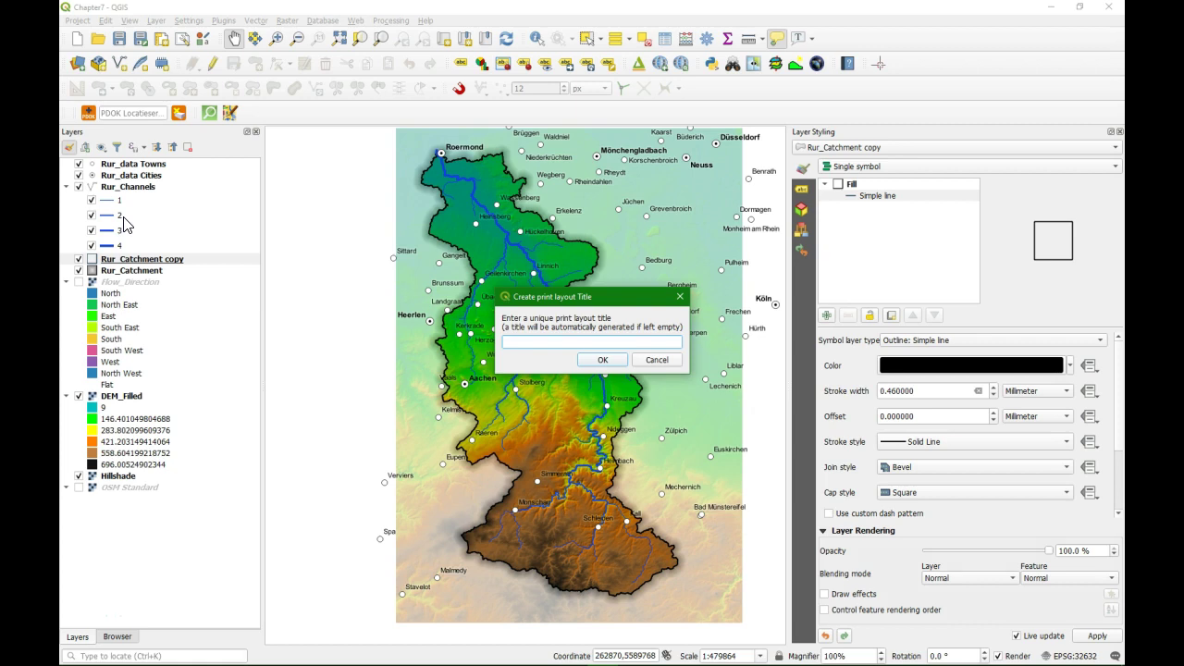
text(Rur Catchment)
click(607, 360)
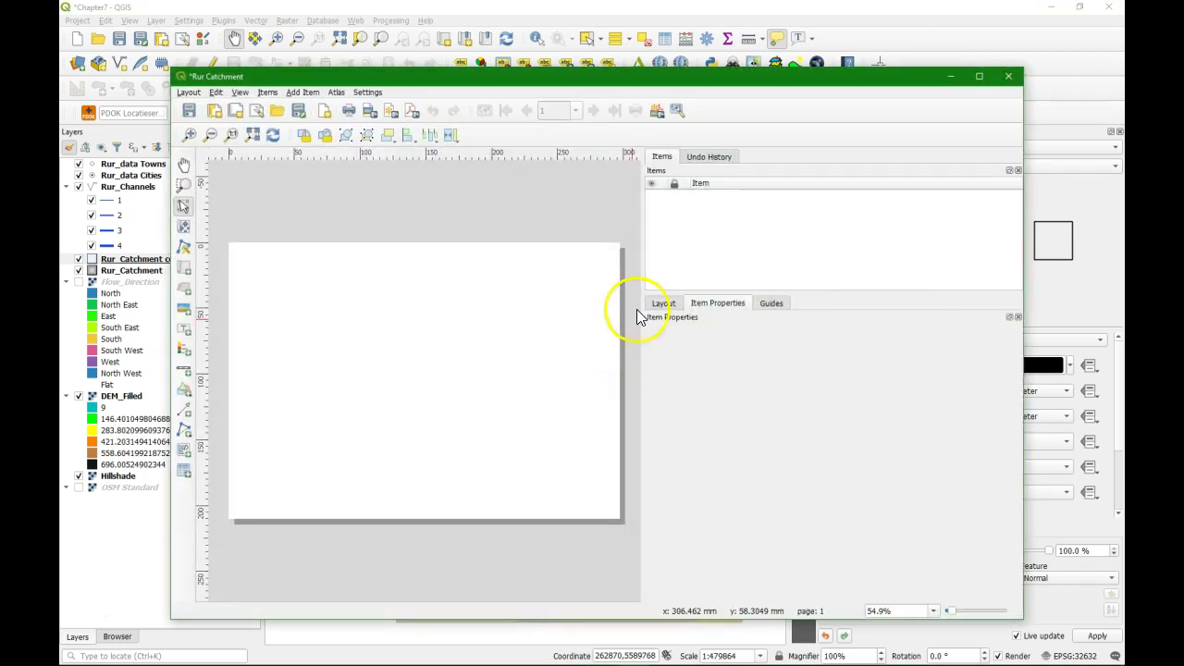
click(980, 79)
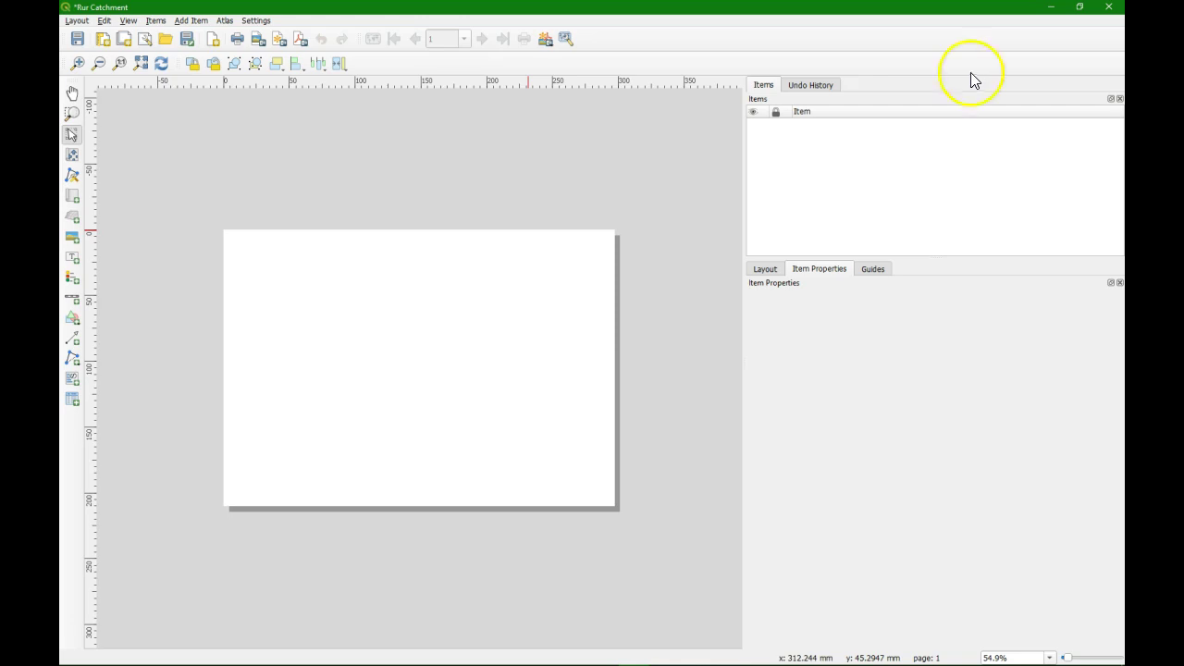
Switch the page to A4 portrait (210 × 297 mm) through Page Properties.
right_click(418, 367)
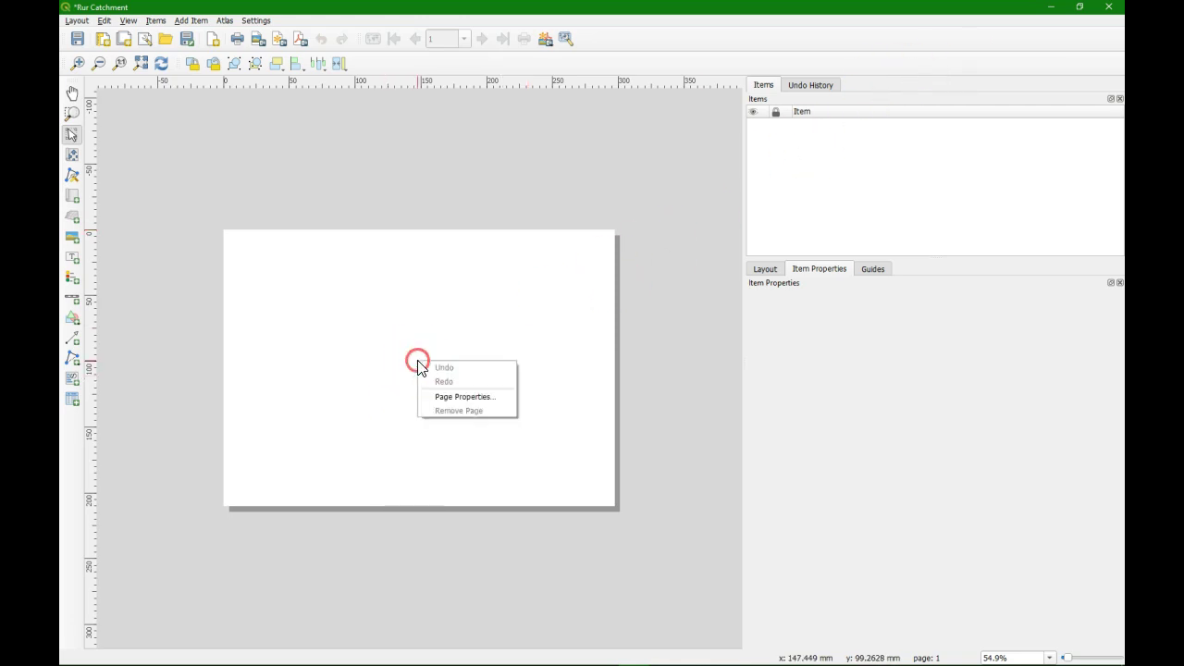
click(447, 404)
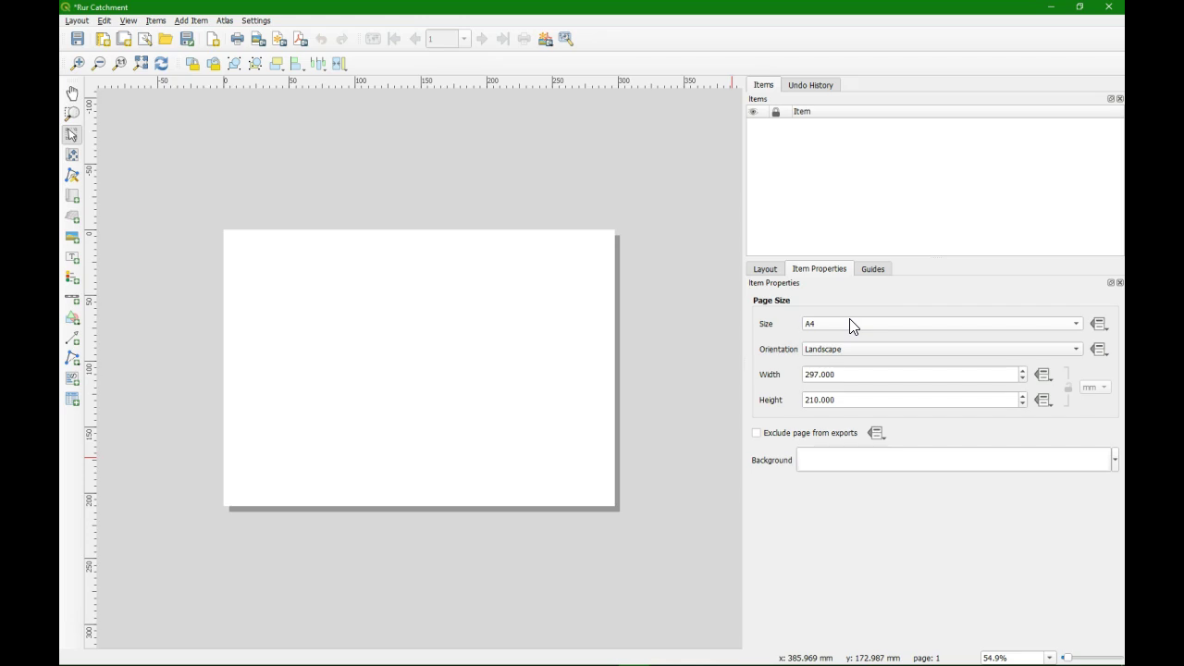
click(859, 349)
click(833, 336)
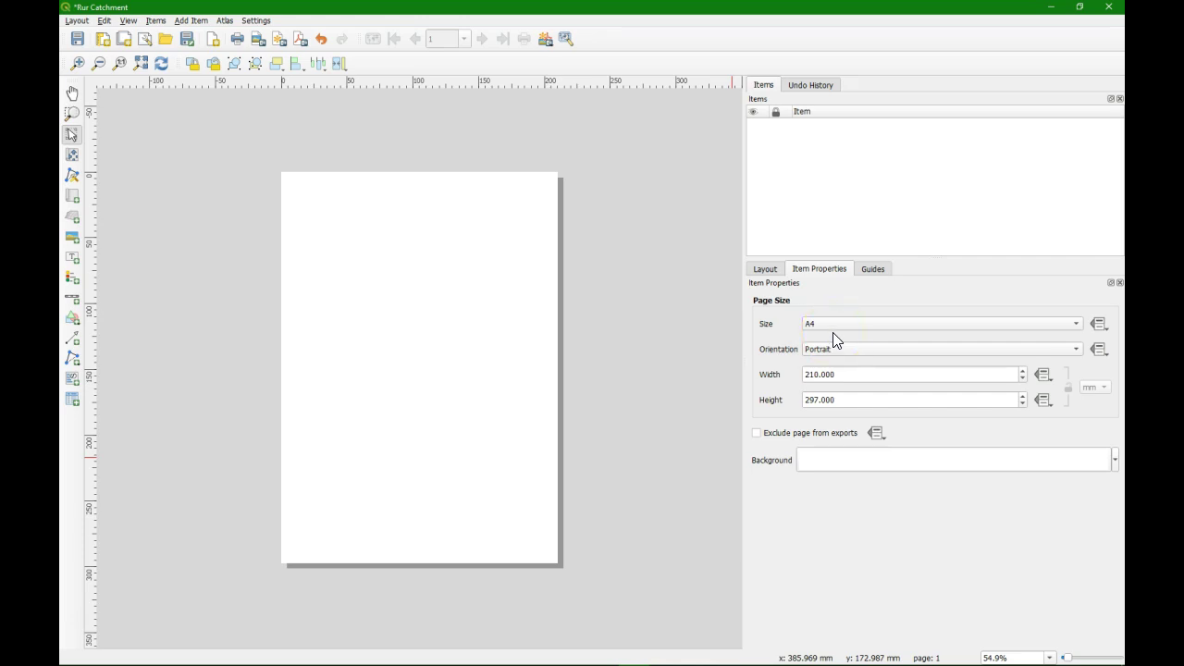
Draw a map frame across the page and zoom and pan the catchment into it.
click(74, 197)
click(74, 197)
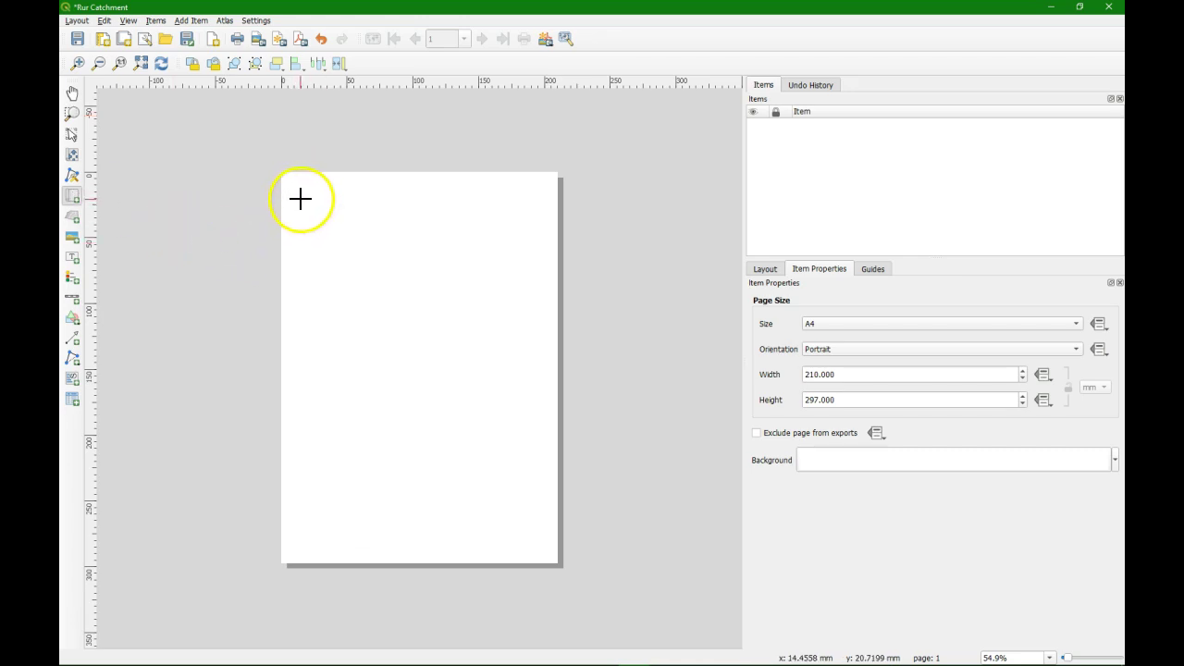
mouse_move(301, 196)
mouse_down()
mouse_move(392, 364)
mouse_move(444, 410)
mouse_move(533, 538)
mouse_move(533, 510)
mouse_up()
click(457, 454)
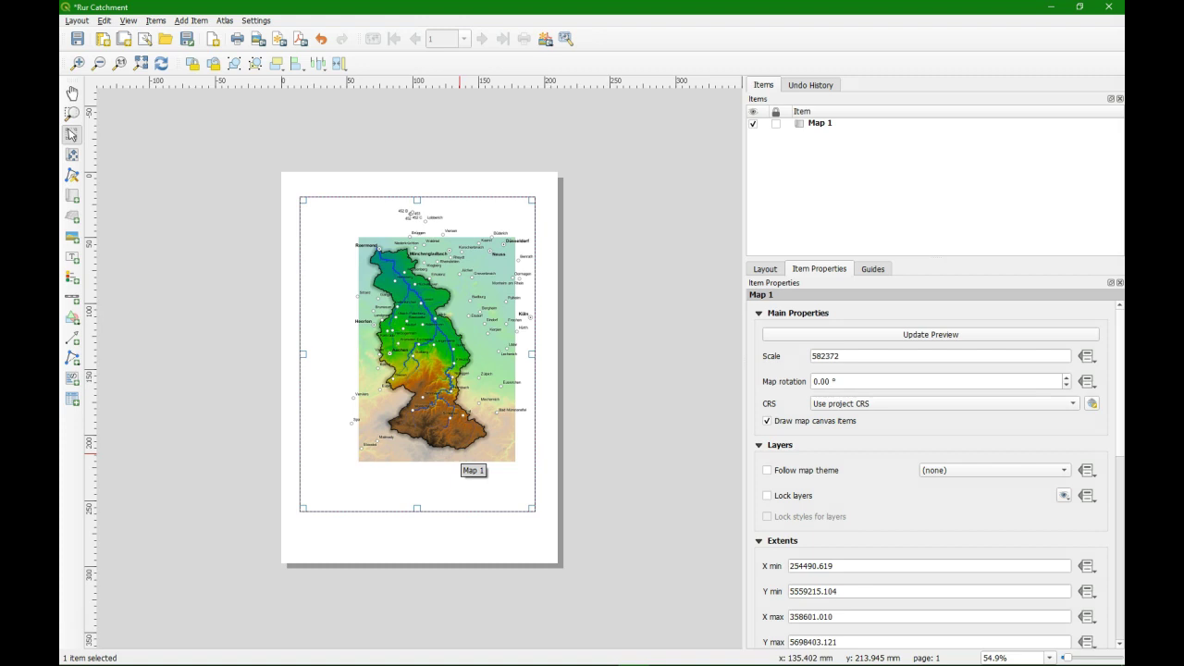
key(c)
scroll(418, 344, up, 5)
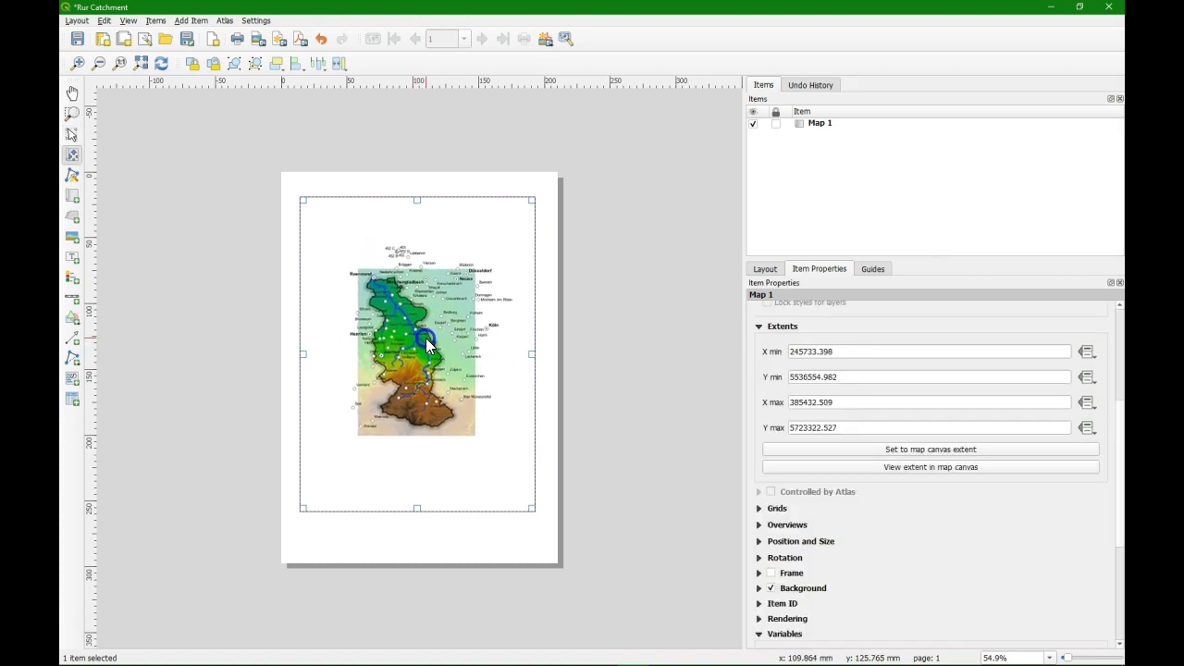
drag(394, 318, 406, 308)
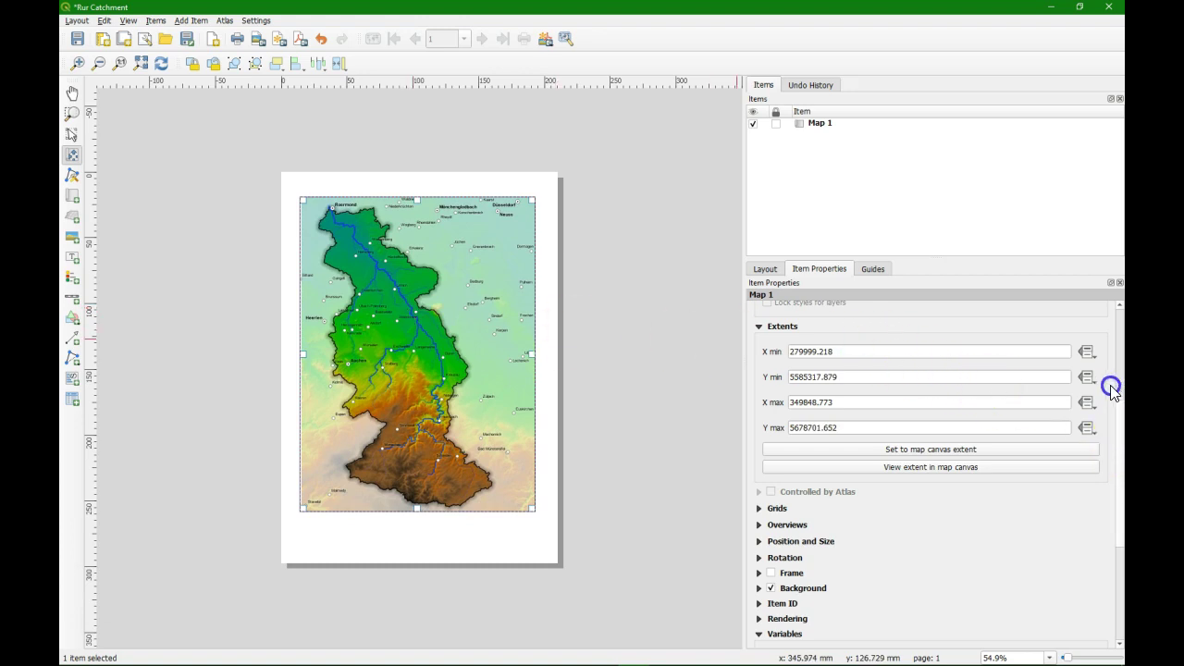
Set the map item's scale to 1:395000.
drag(1120, 410, 1115, 306)
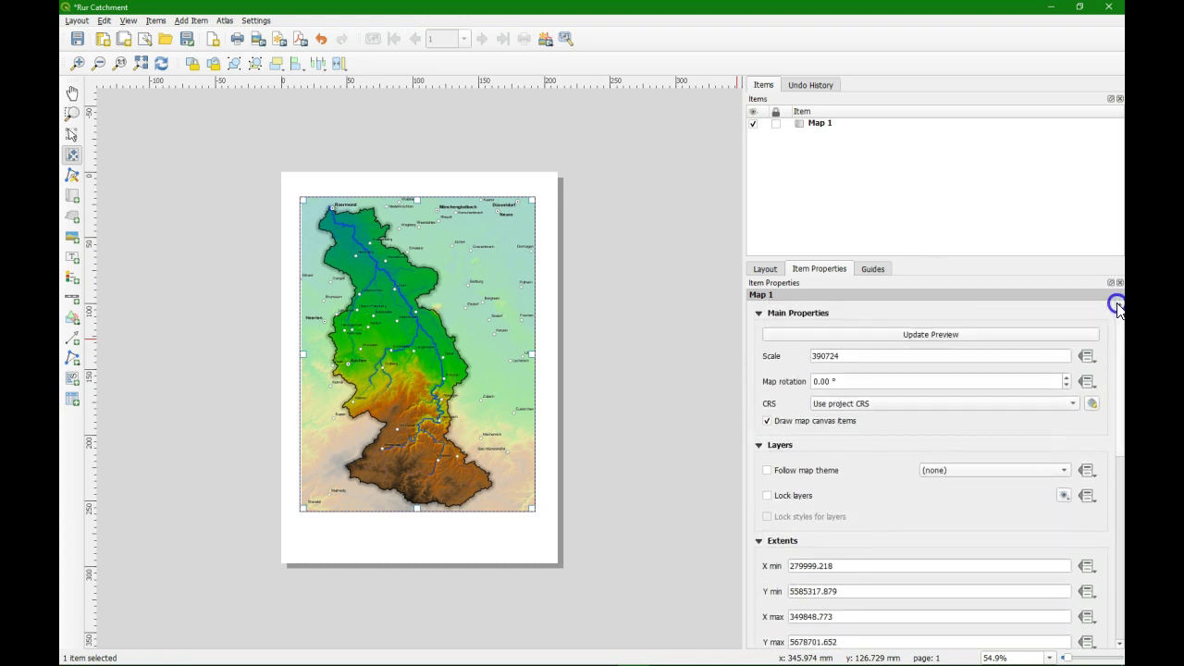
click(828, 356)
text(395)
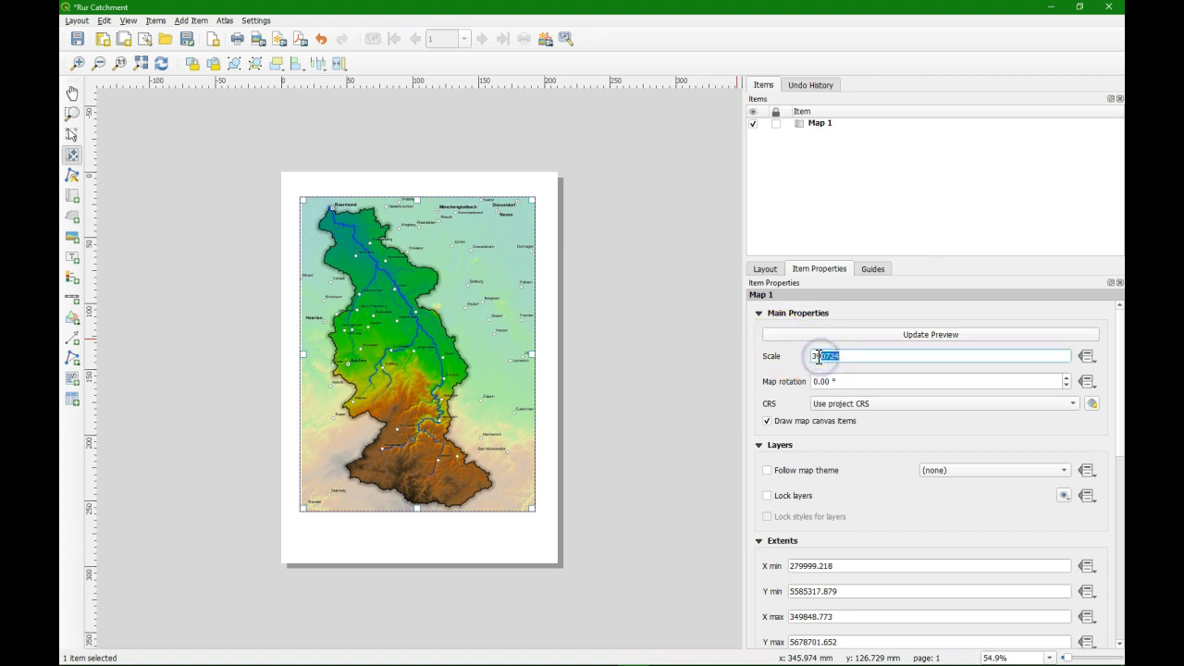
text(000)
key(Tab)
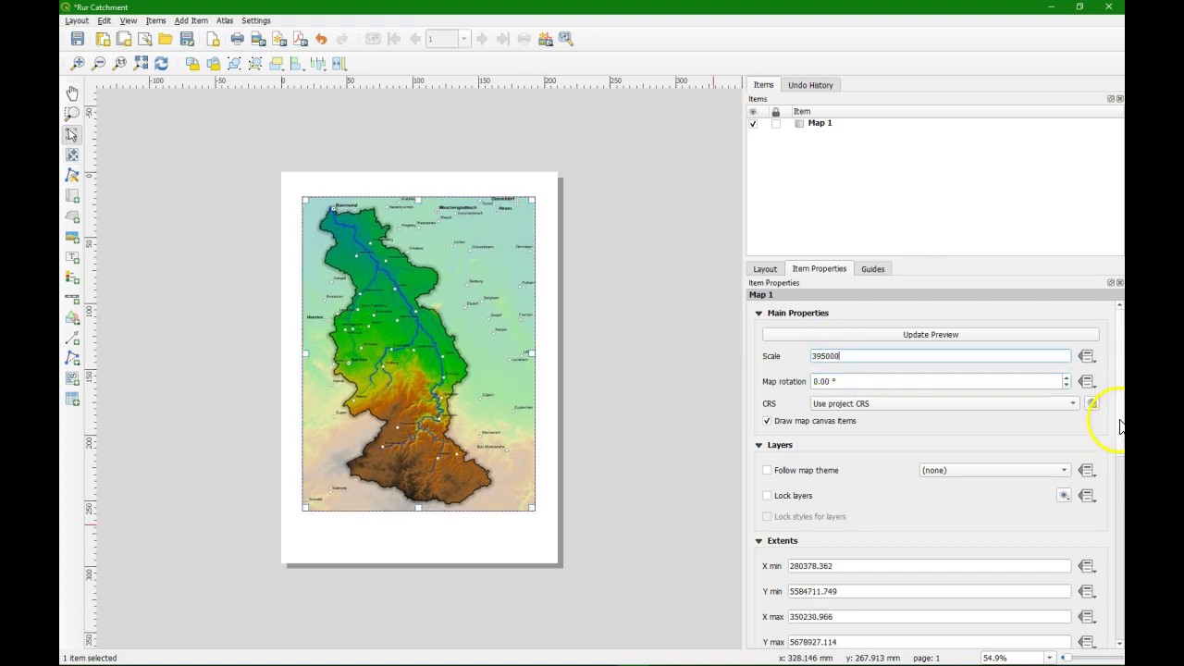
Enable the map's Frame and set its thickness to 0.8 mm.
drag(1120, 417, 1117, 563)
click(760, 443)
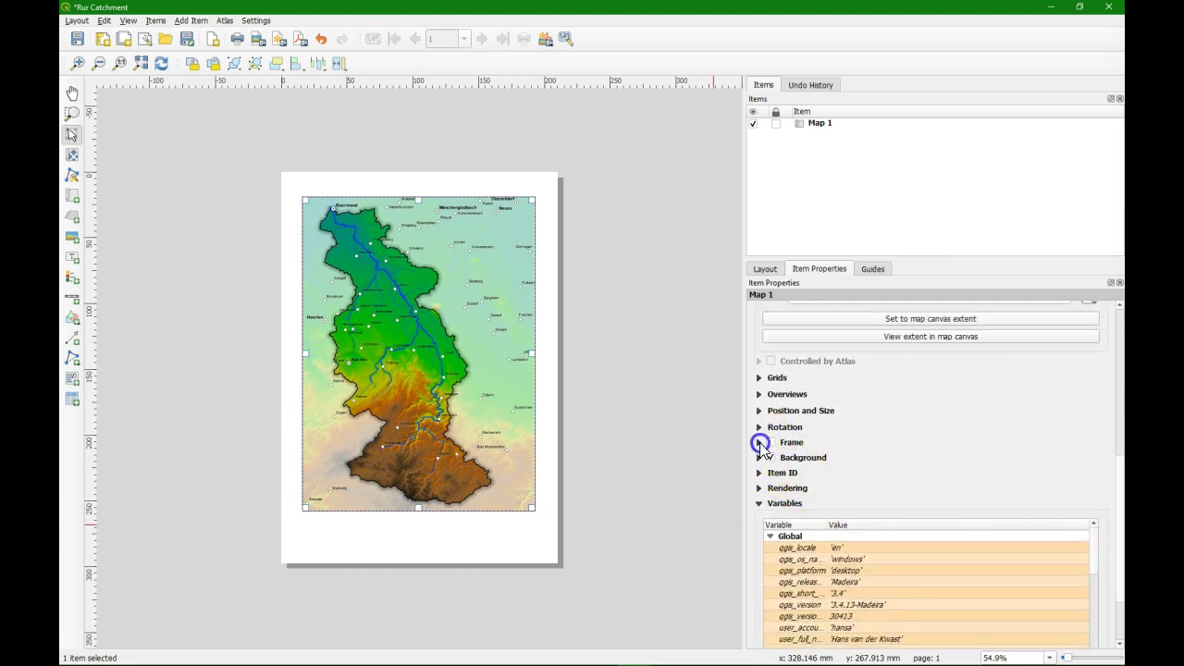
click(771, 442)
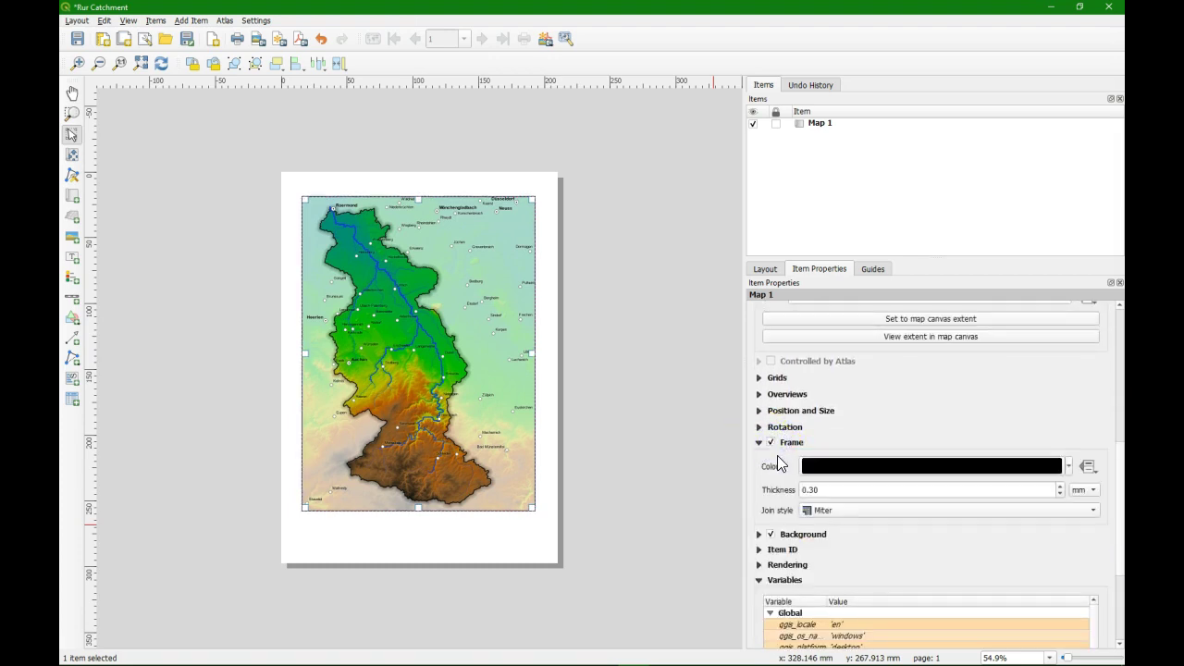
double_click(812, 490)
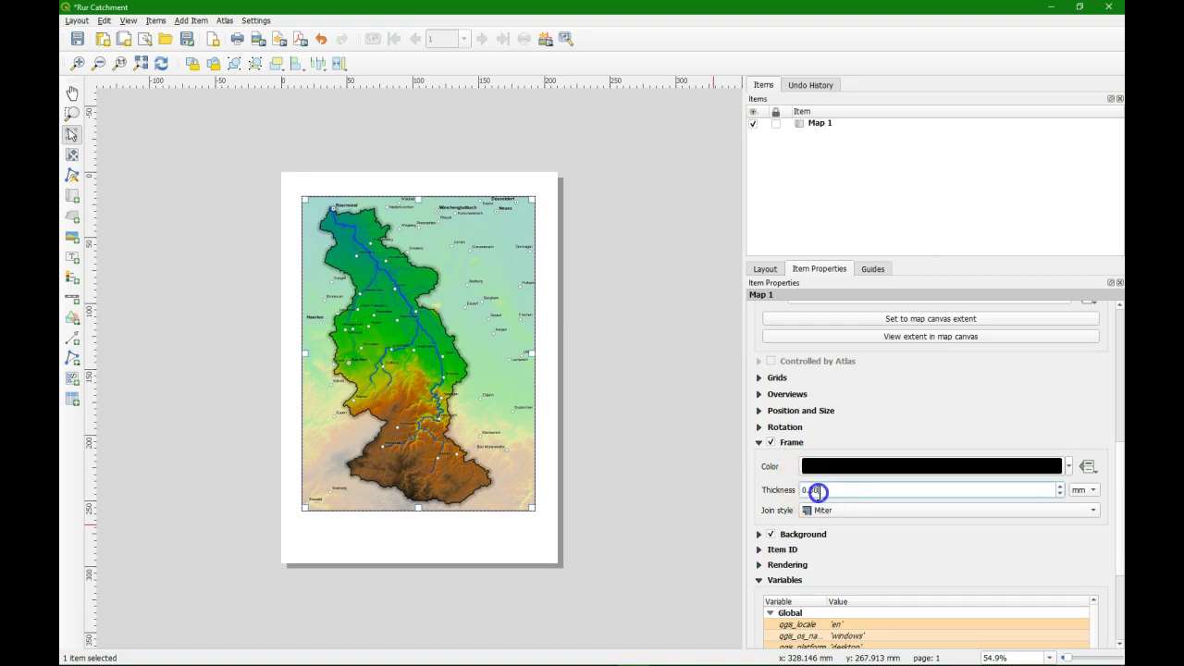
text(0.3)
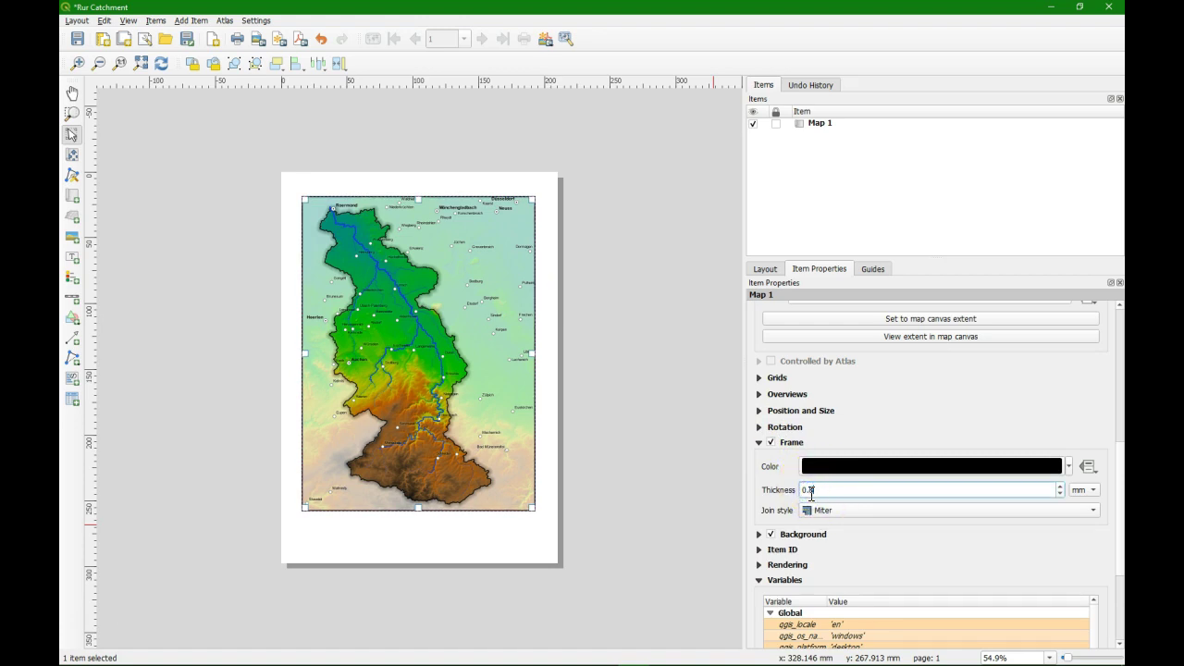
Draw a label above the map and replace Lorem ipsum with 'Rur Catchment and Channels'.
click(72, 260)
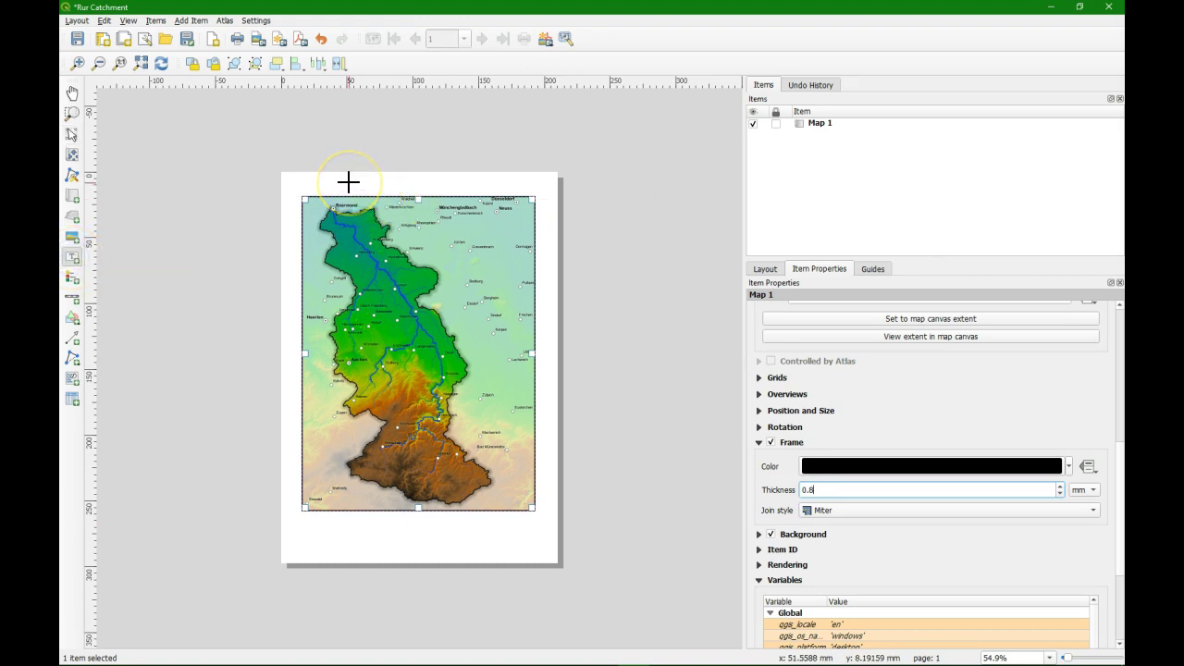
drag(348, 182, 481, 193)
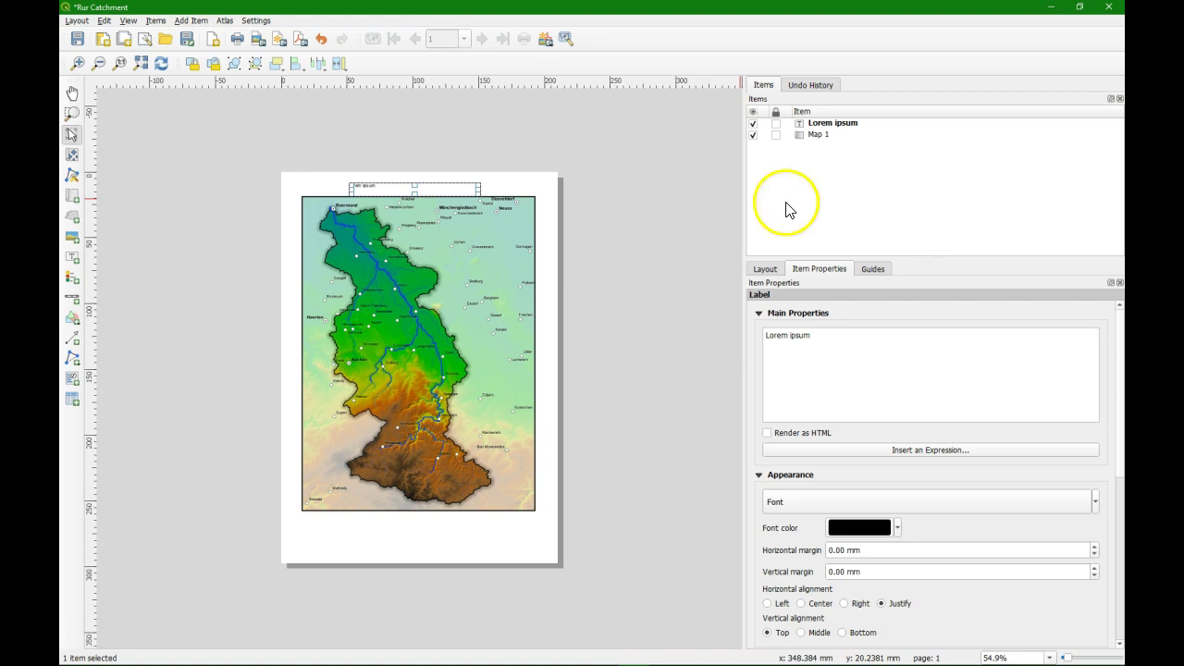
drag(819, 336, 766, 337)
text(Rur Ca)
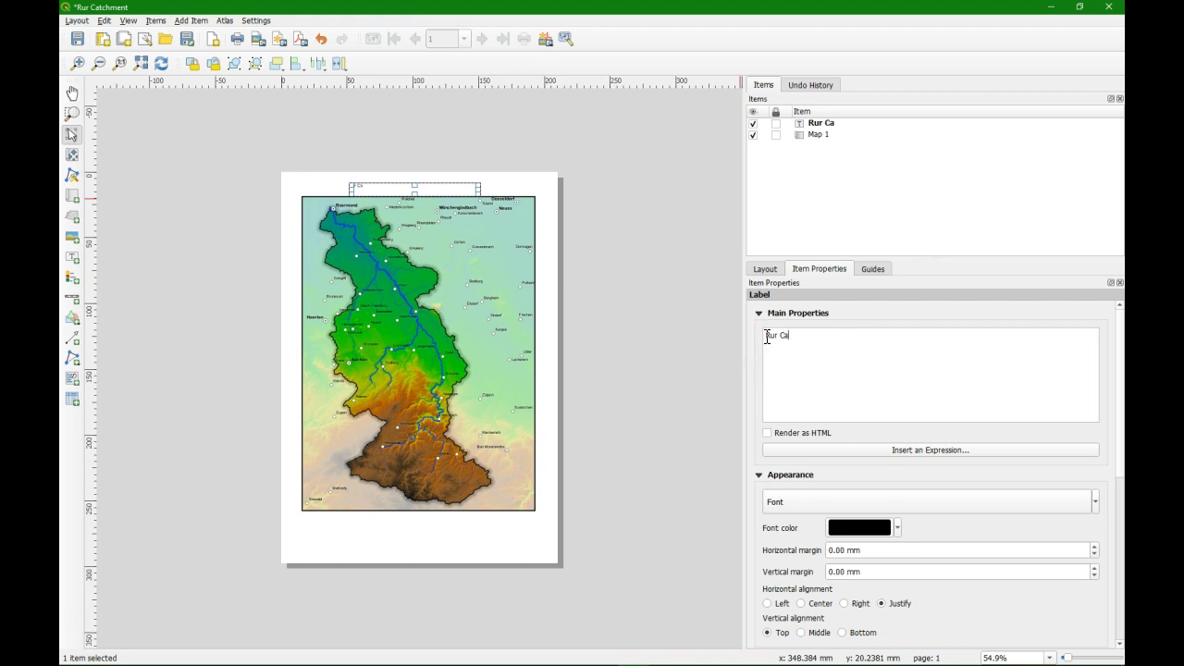
text(tchment and Channels)
scroll(891, 404, down, 1)
click(888, 427)
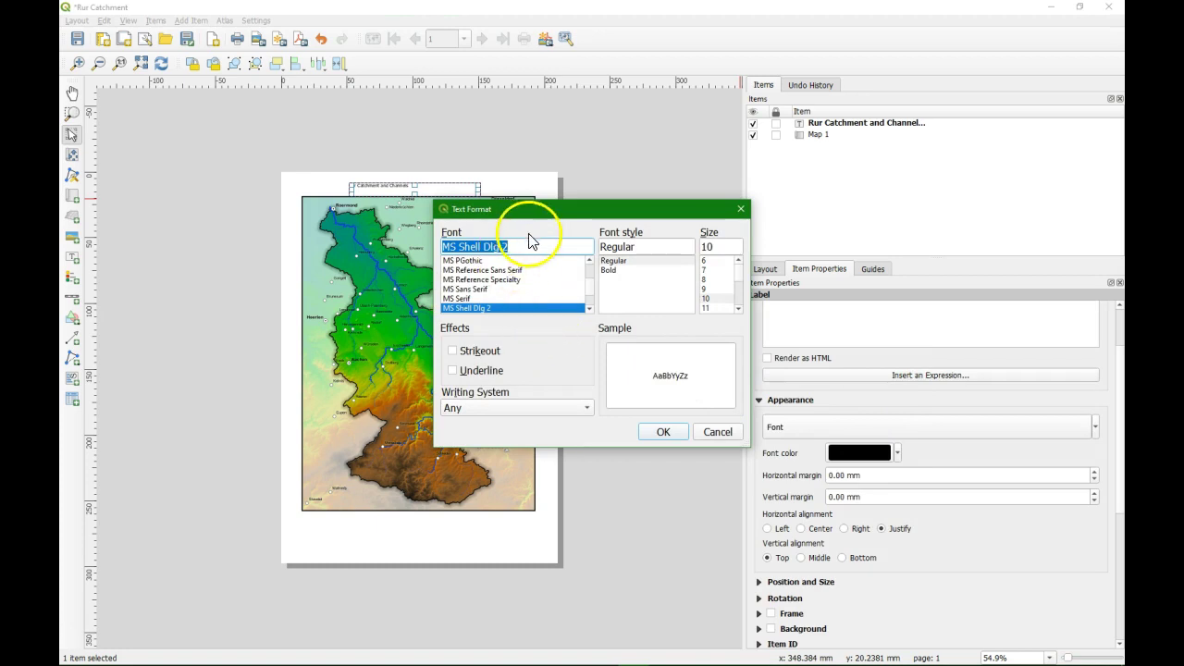
Set the title font to Times New Roman Bold 36, centred horizontally and vertically.
scroll(577, 278, down, 10)
click(491, 299)
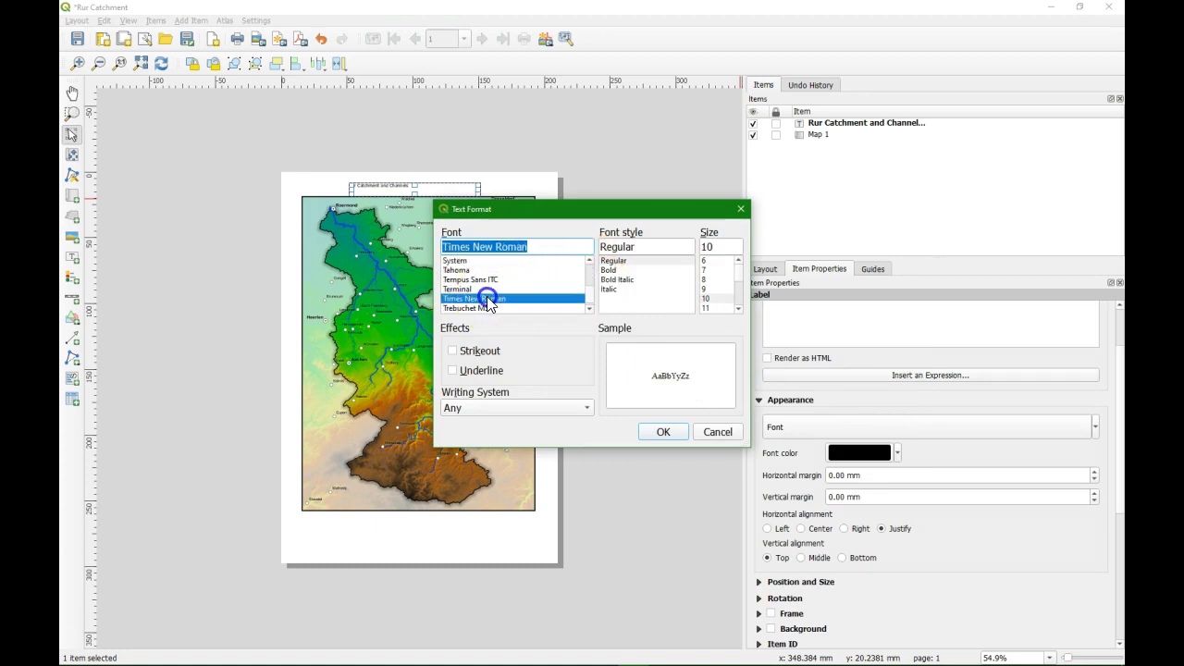
click(608, 269)
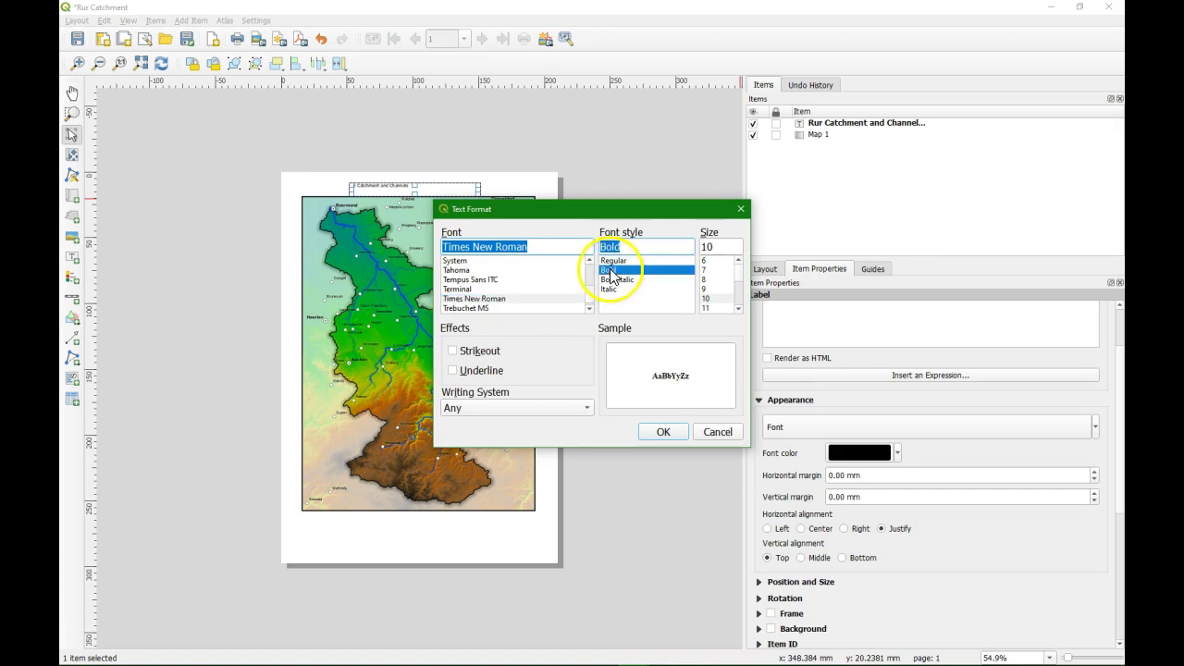
click(705, 298)
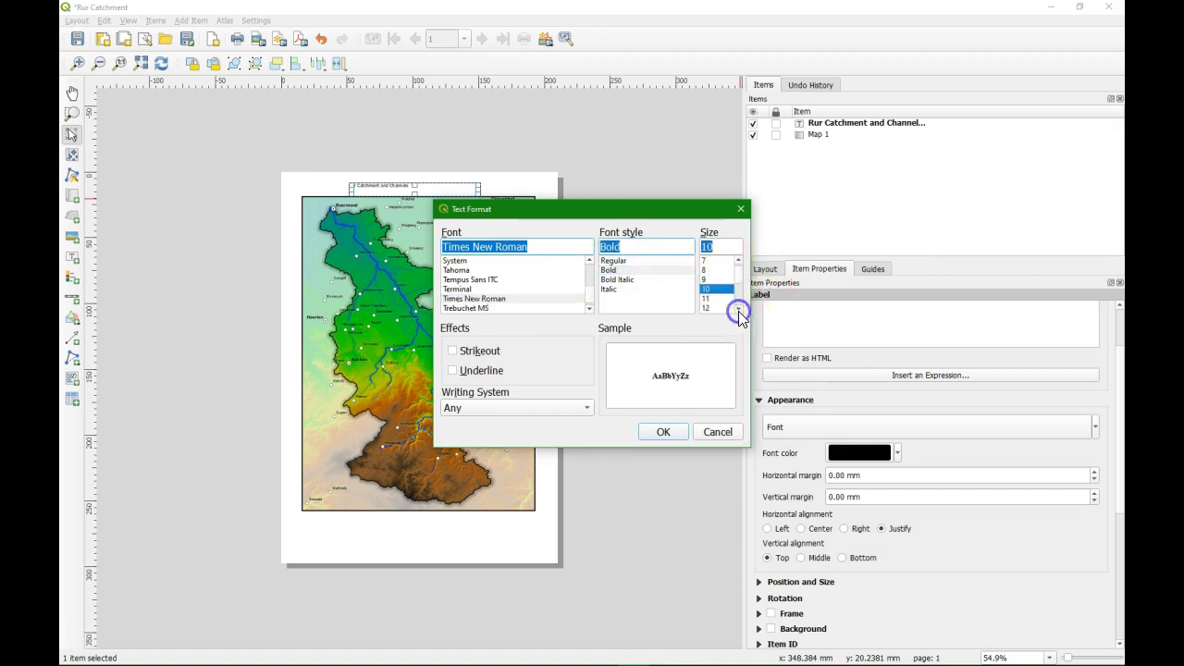
click(738, 309)
scroll(717, 302, down, 3)
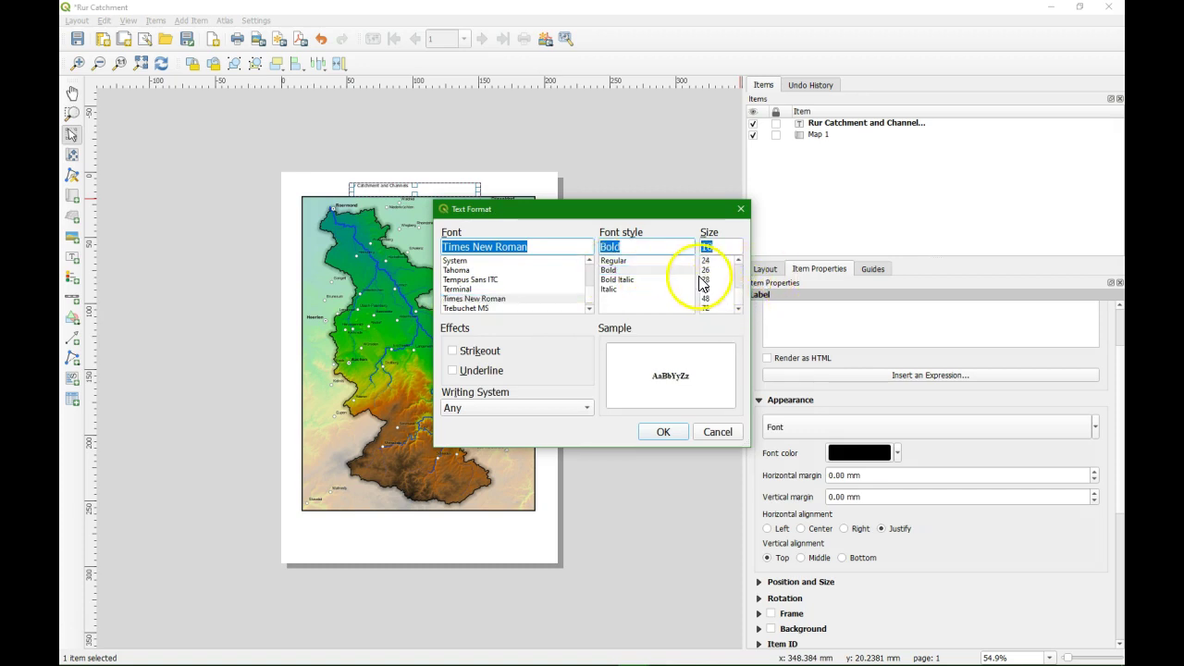
click(709, 290)
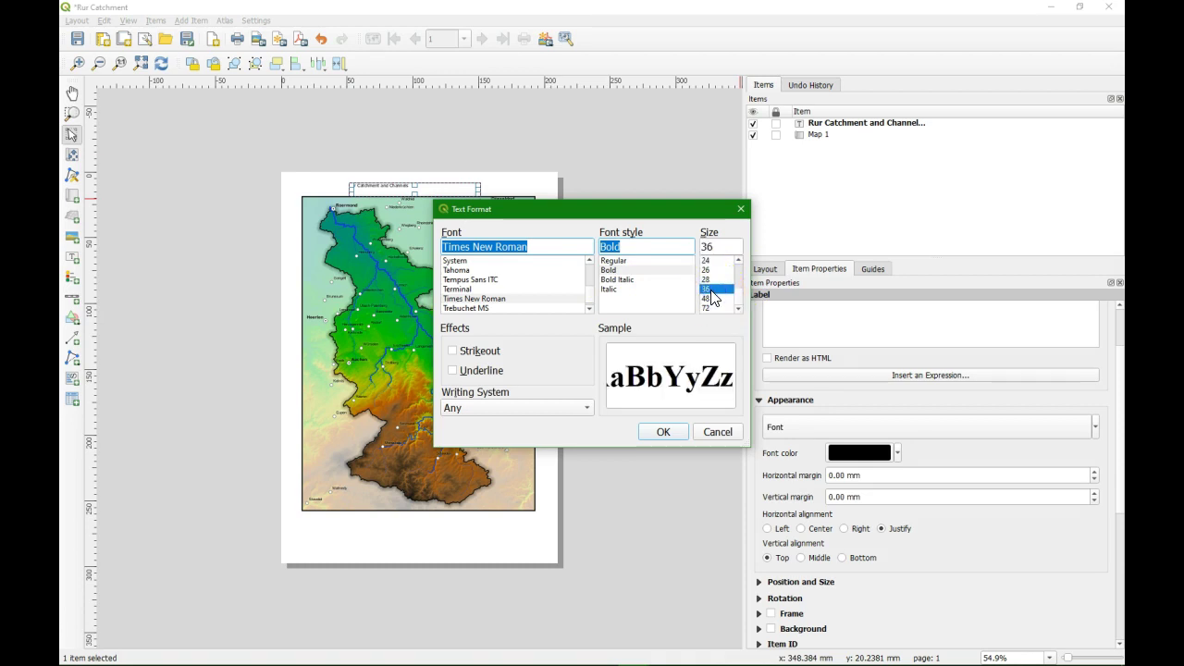
click(663, 432)
click(801, 528)
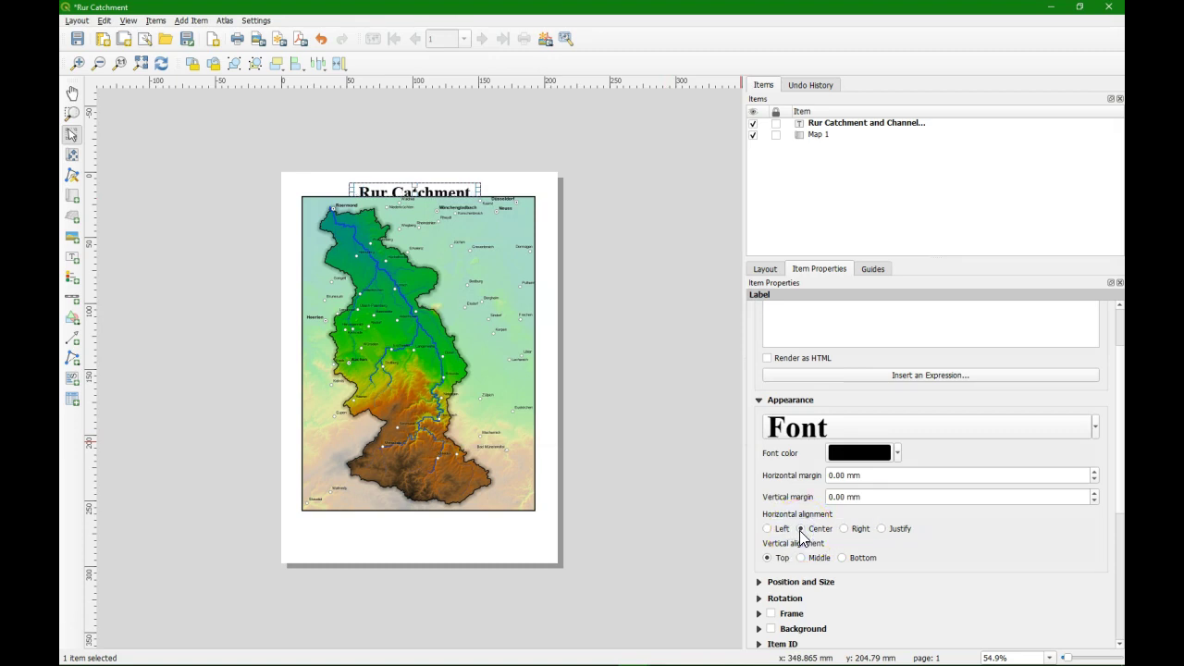
click(801, 558)
click(801, 558)
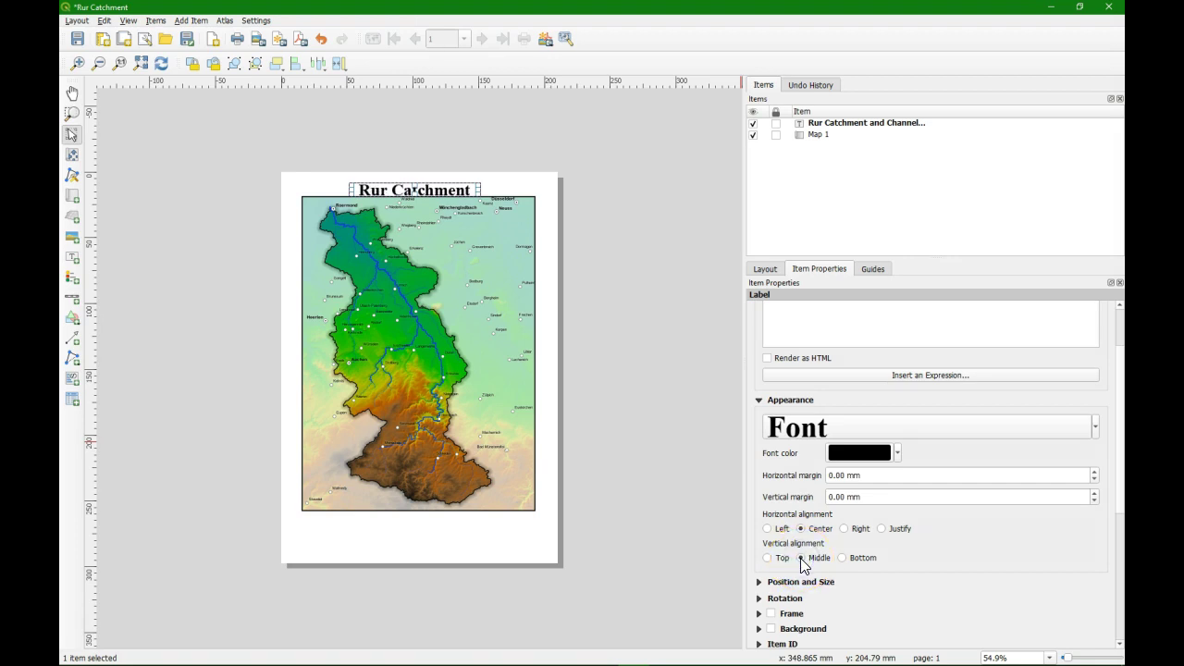
Shift the title right to centre it over the map, then deselect and view the whole page.
click(425, 190)
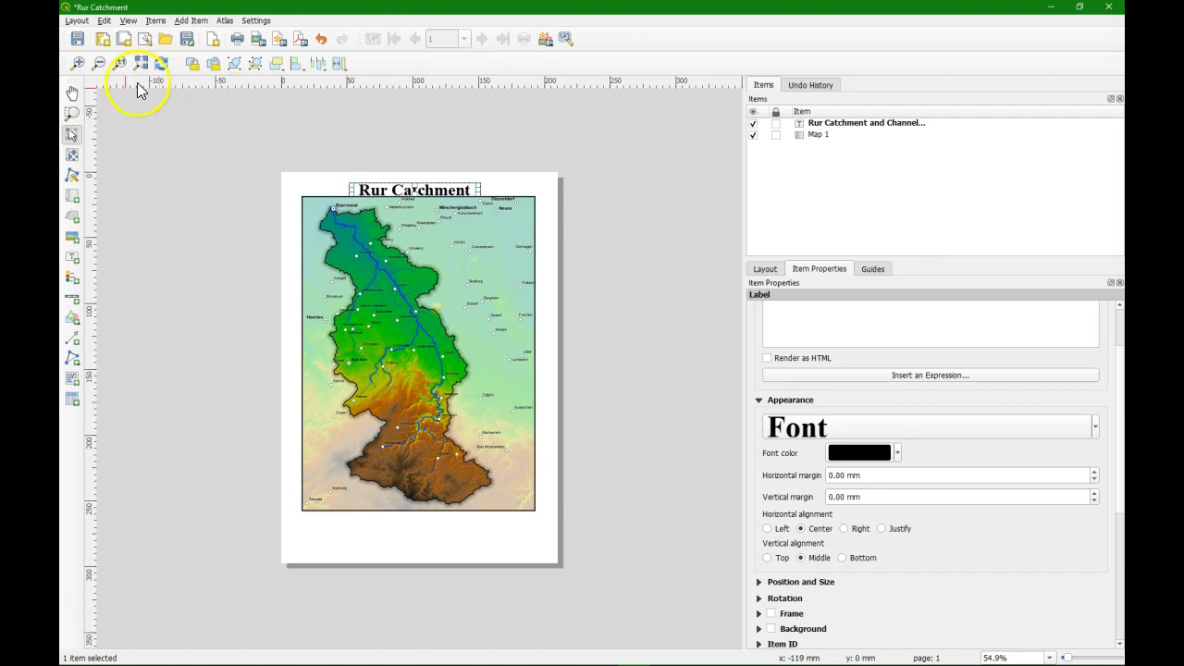
click(77, 63)
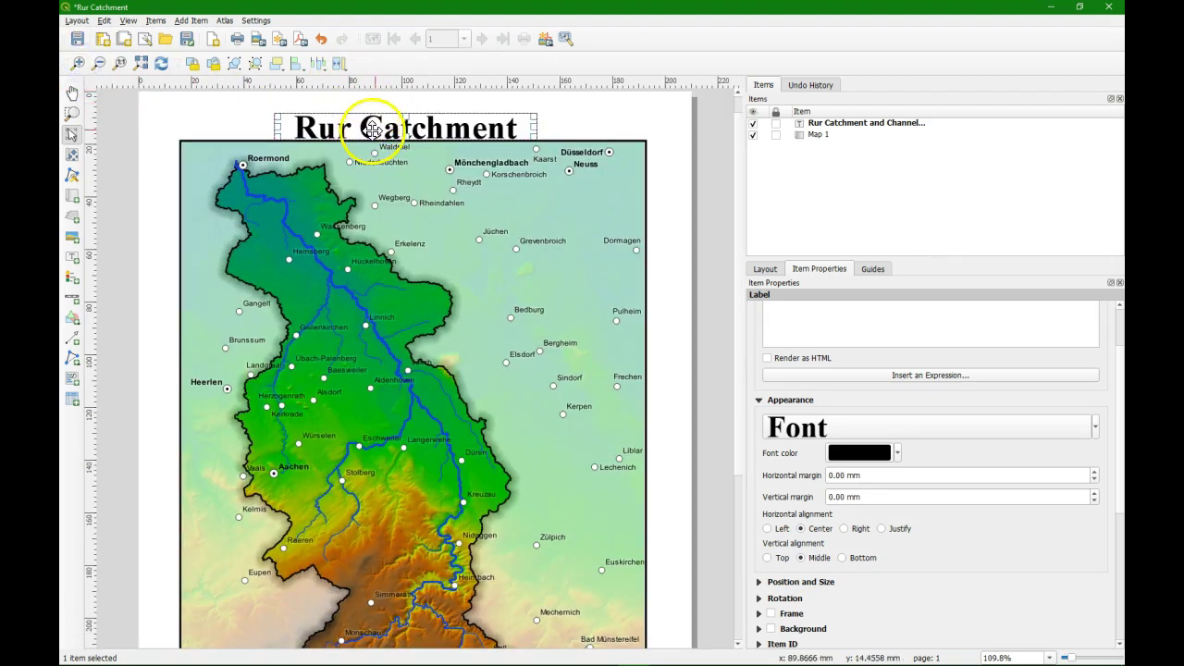
drag(373, 129, 400, 120)
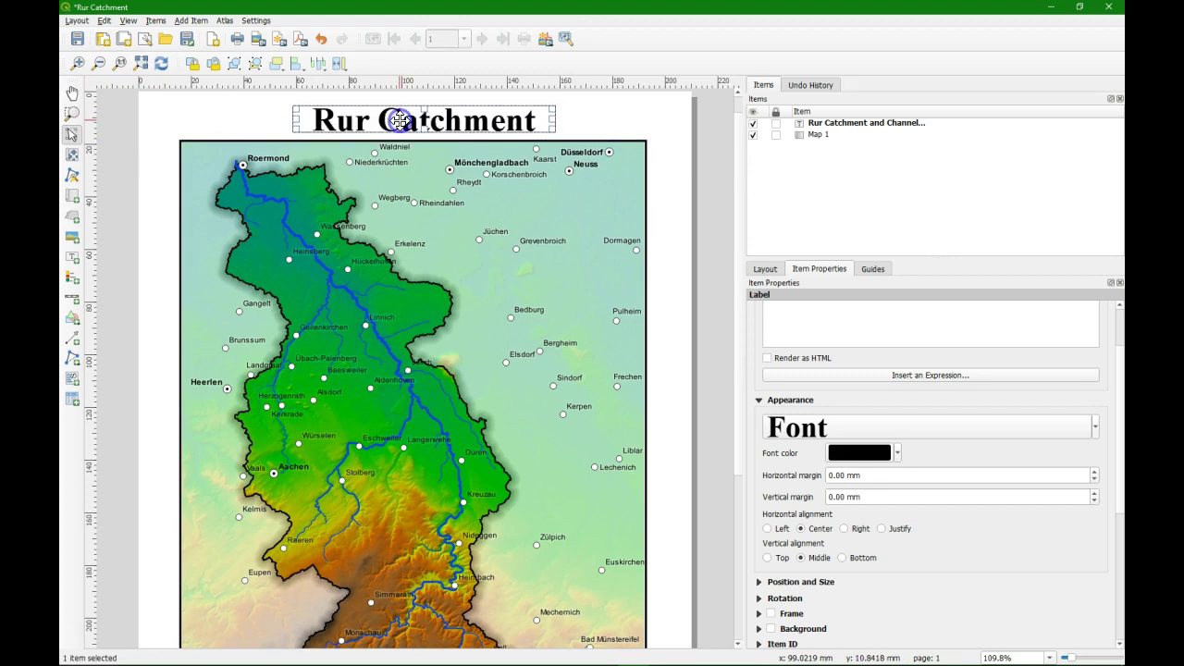
key(ctrl+shift+a)
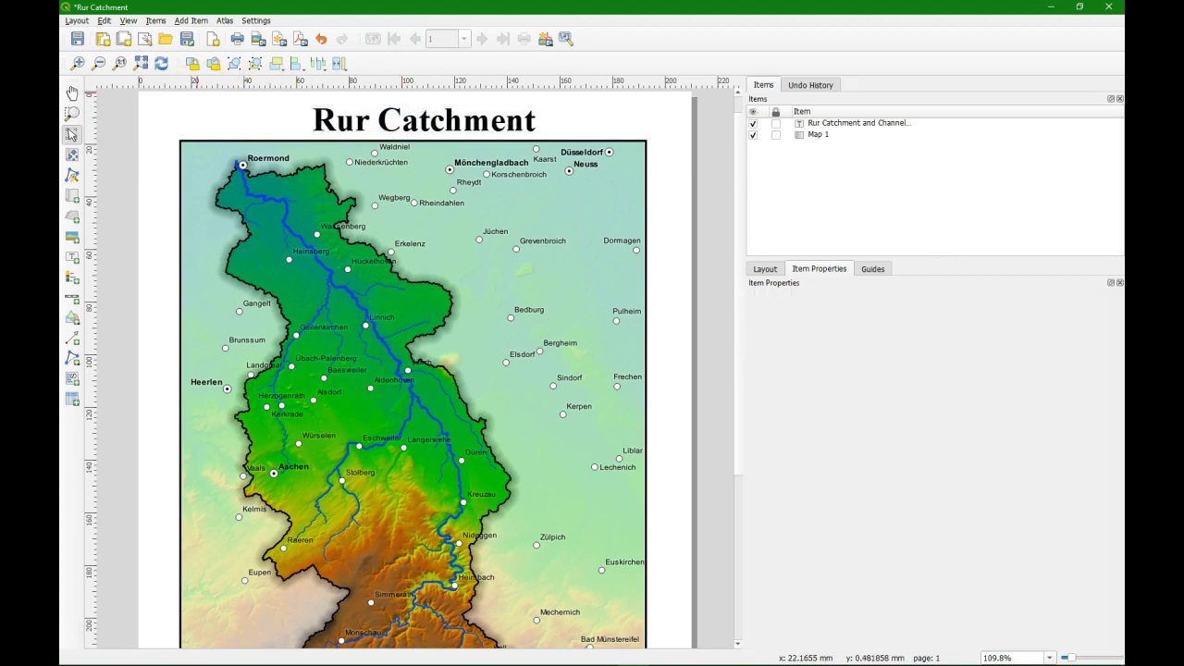
click(98, 64)
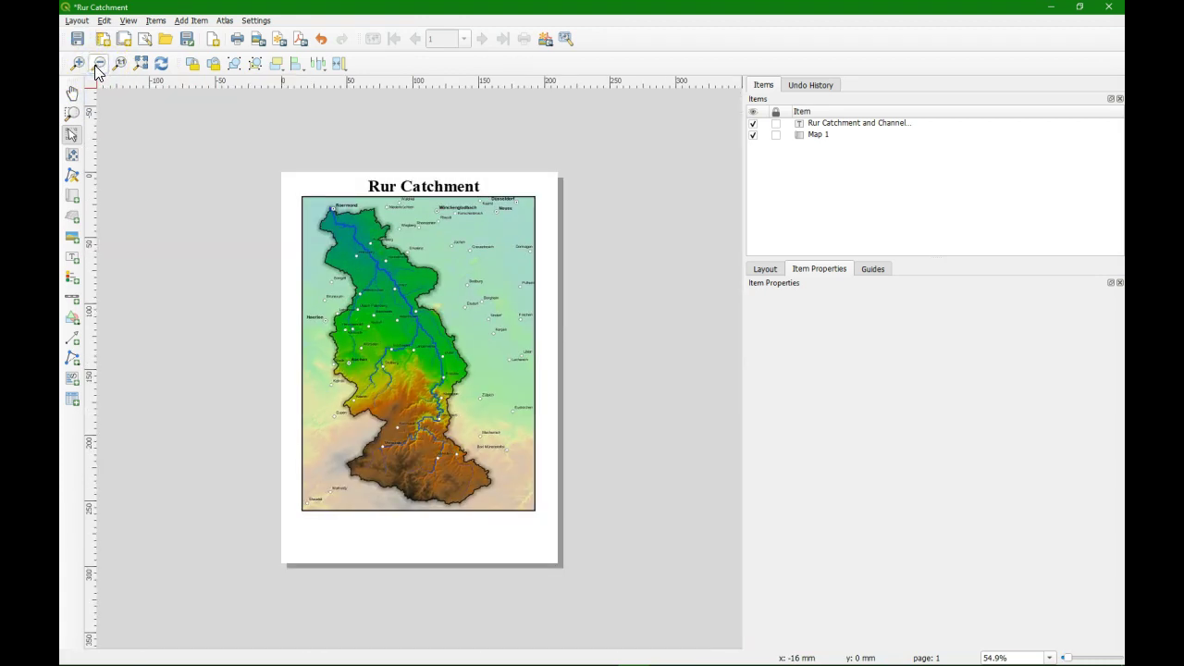
Draw a legend below the map, disable Auto update, and remove Rur_data Towns and Cities.
click(71, 278)
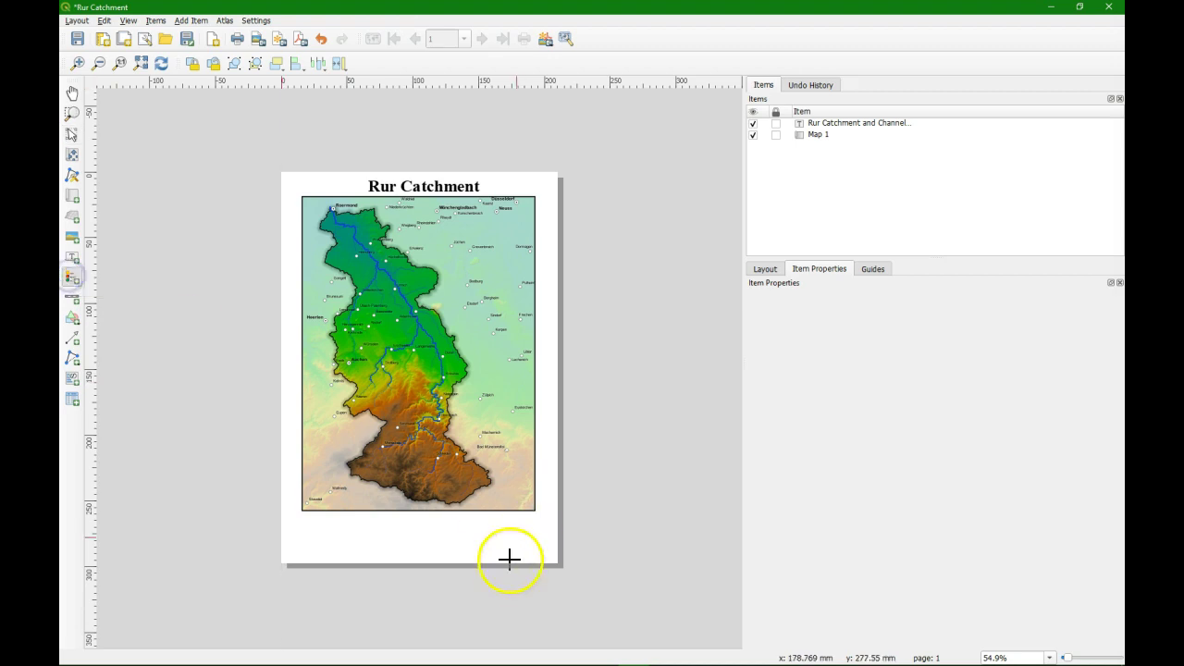
drag(445, 520, 536, 552)
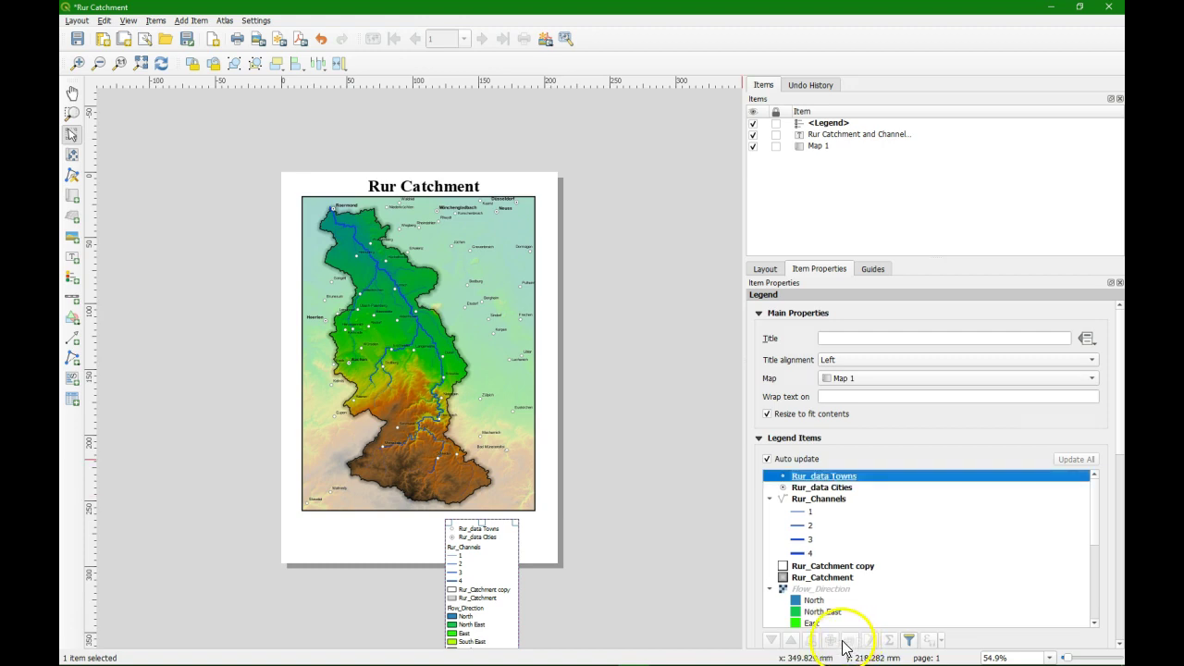
click(766, 459)
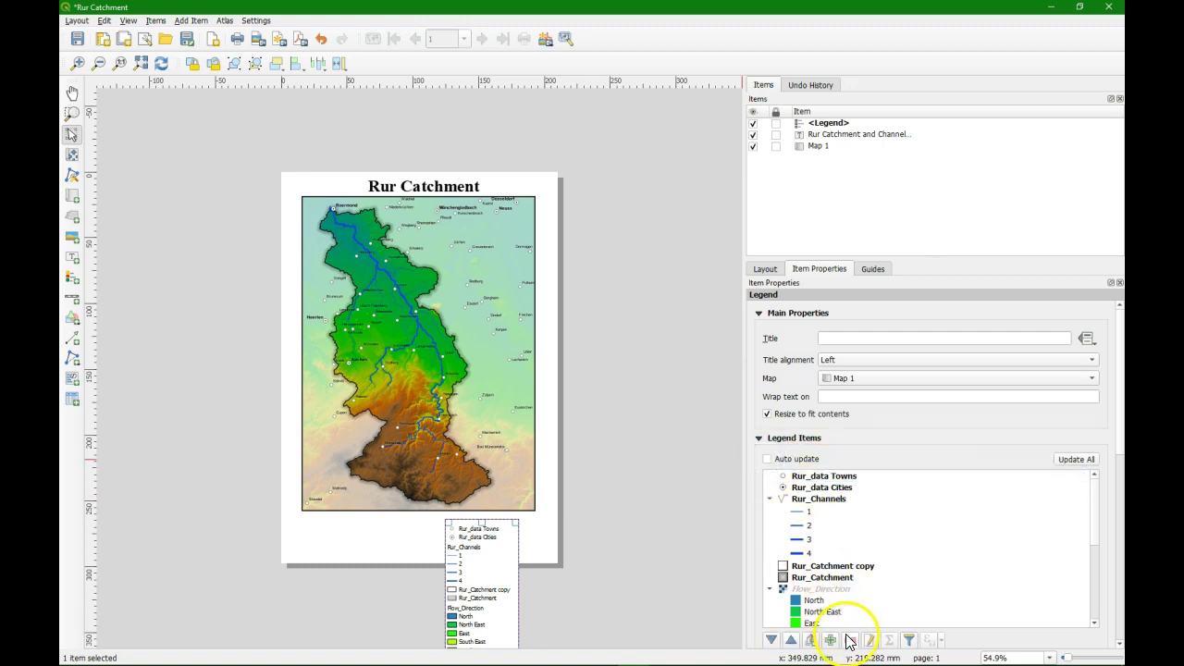
click(820, 478)
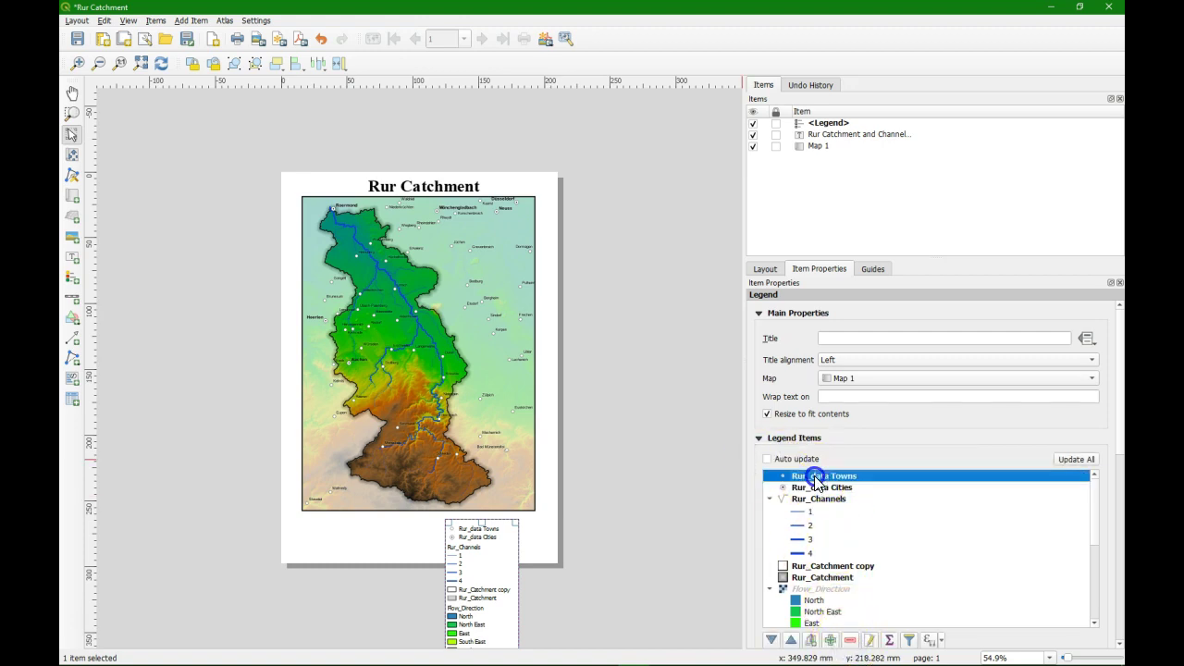
click(853, 645)
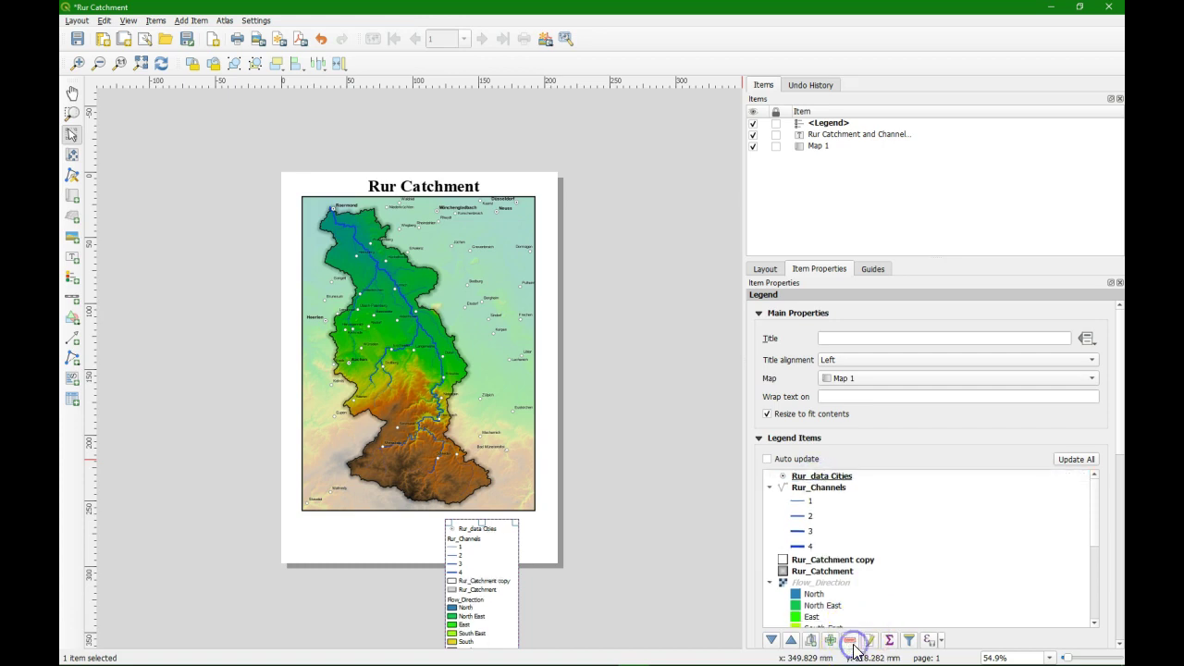
click(824, 476)
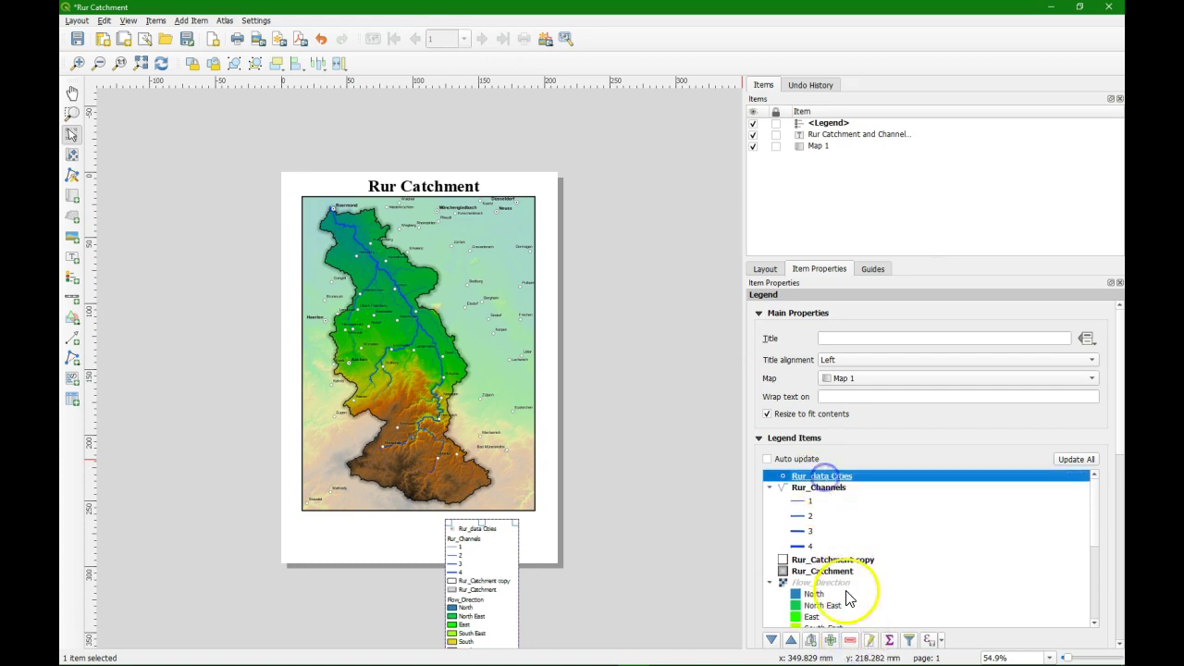
click(849, 639)
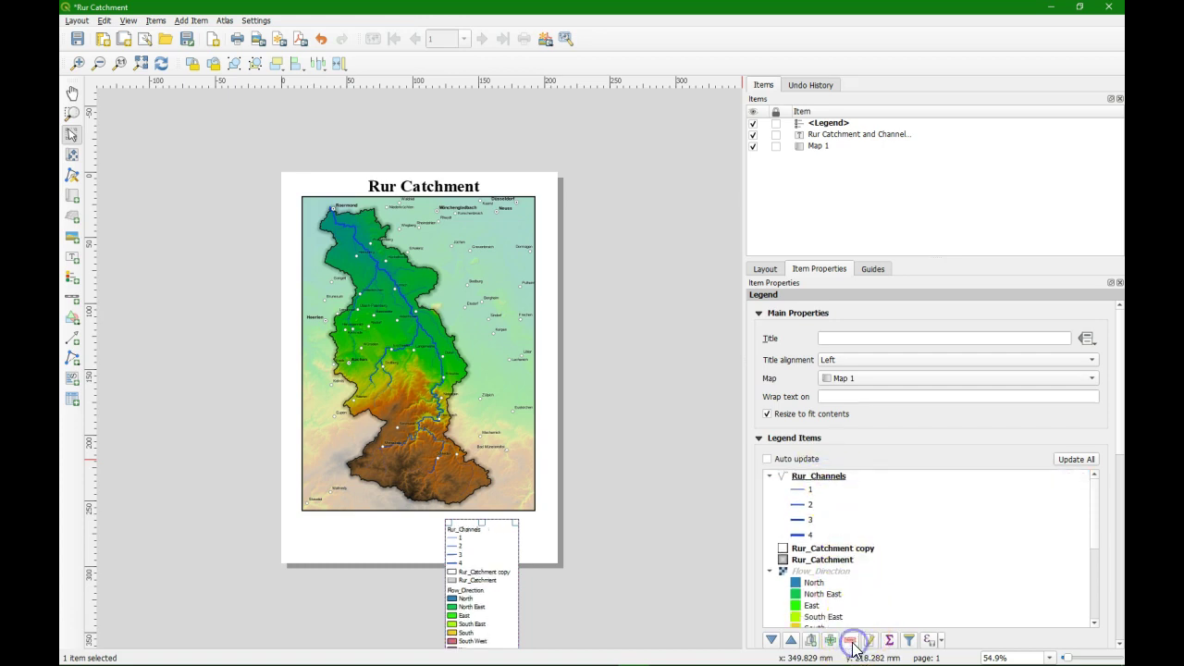
Remove Rur_Catchment, Flow_Direction, DEM_Filled, Hillshade and OSM Standard from the legend.
click(813, 561)
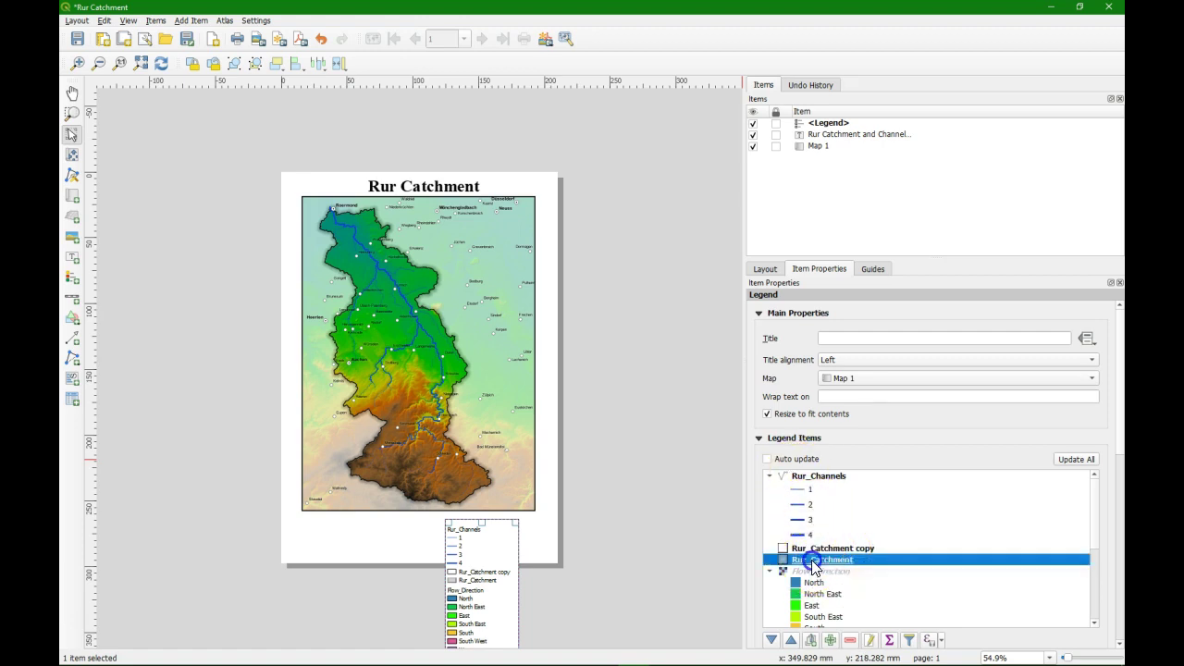
click(851, 641)
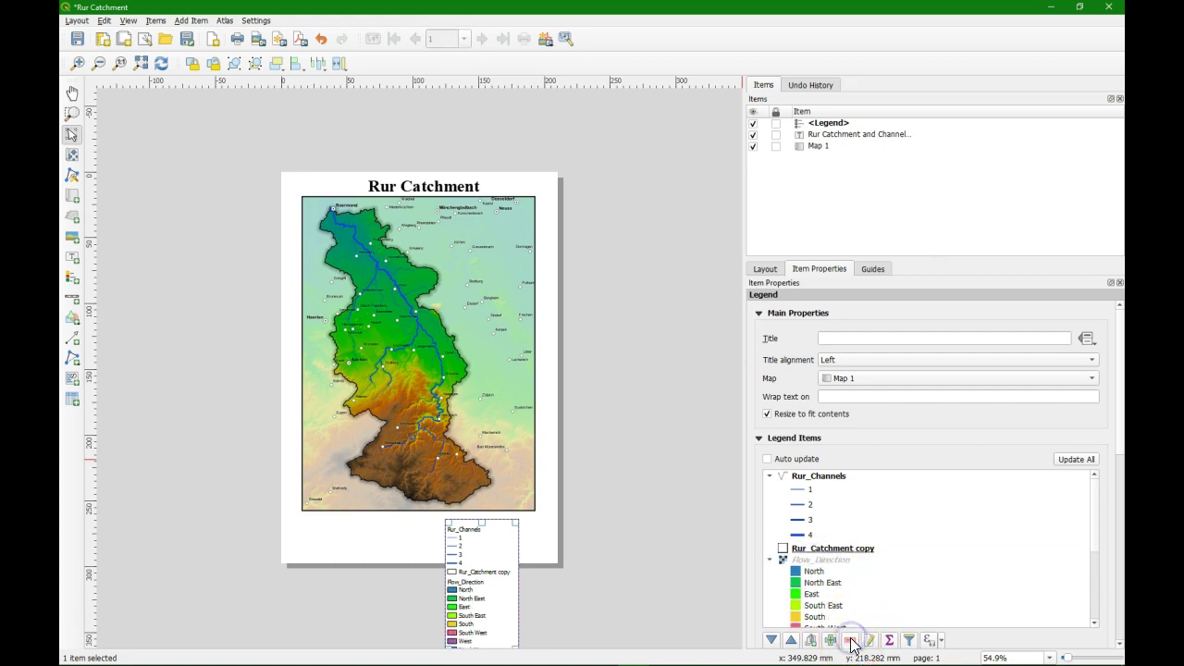
click(805, 561)
click(848, 640)
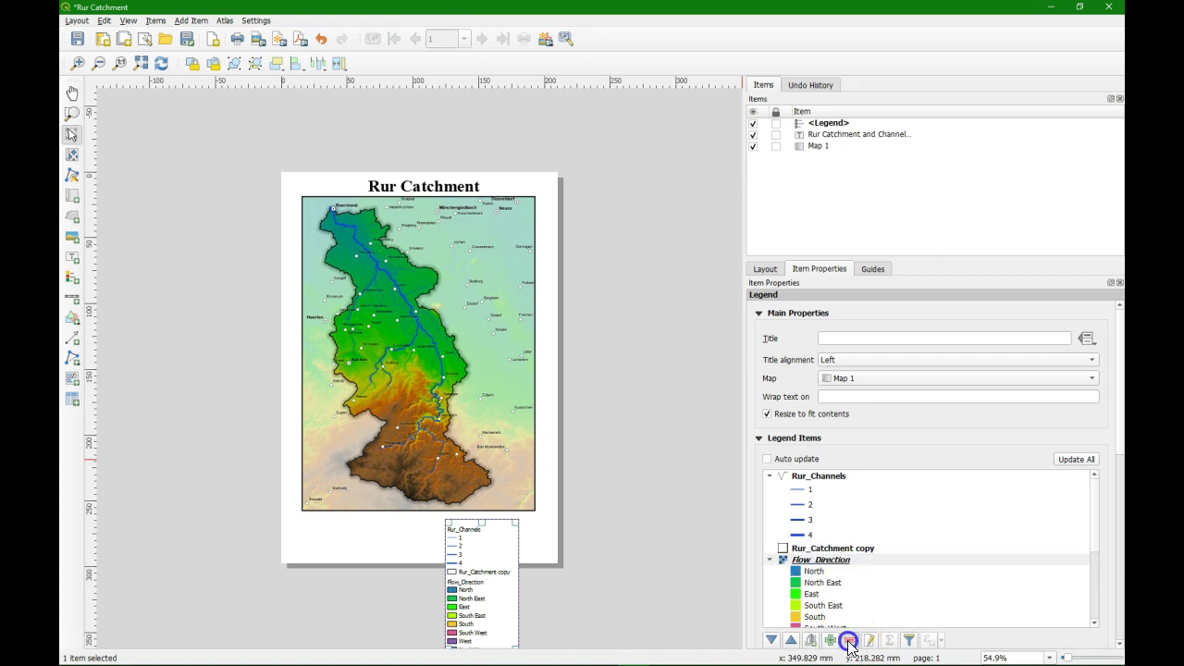
click(818, 560)
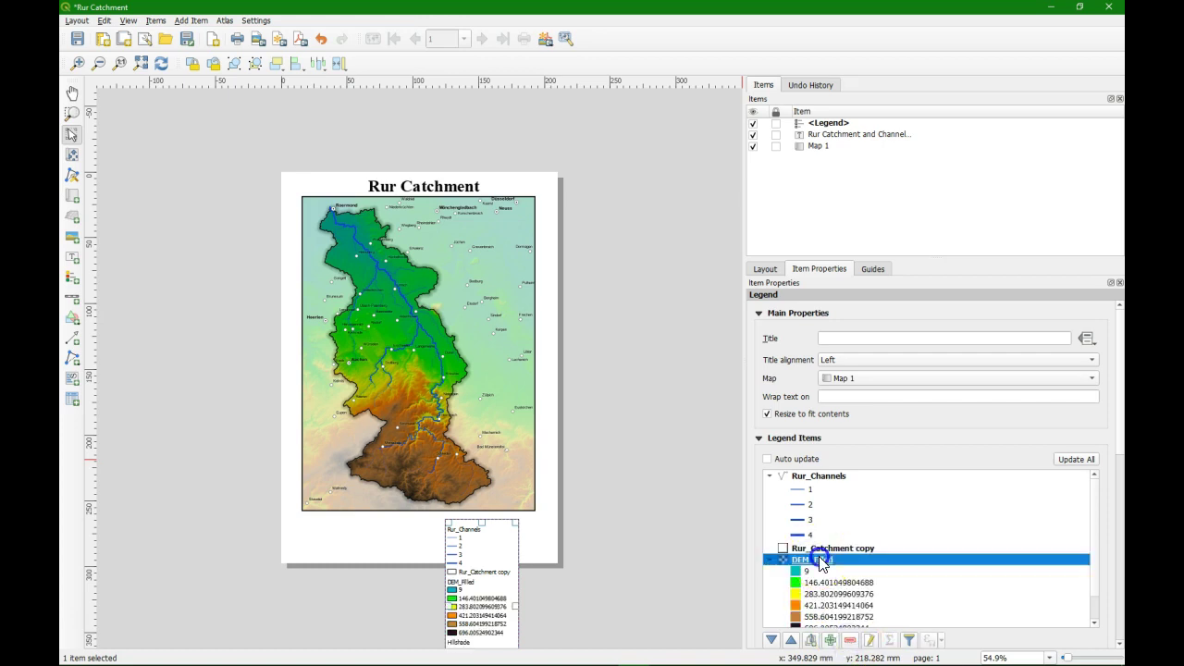
click(851, 642)
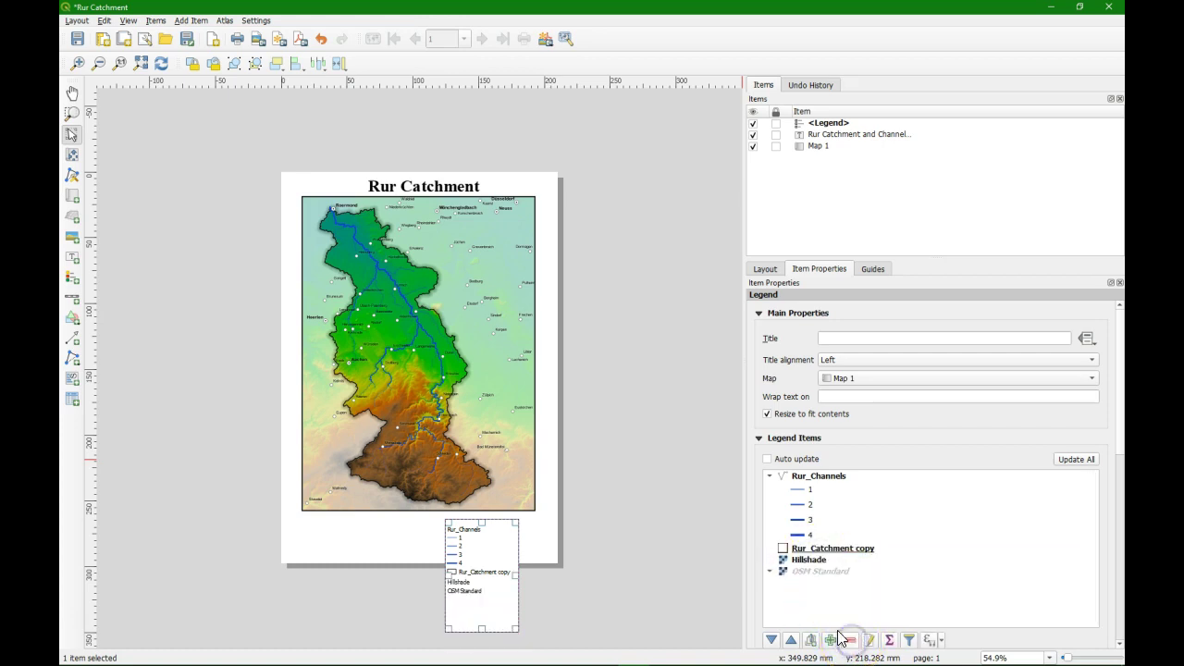
click(805, 559)
click(849, 639)
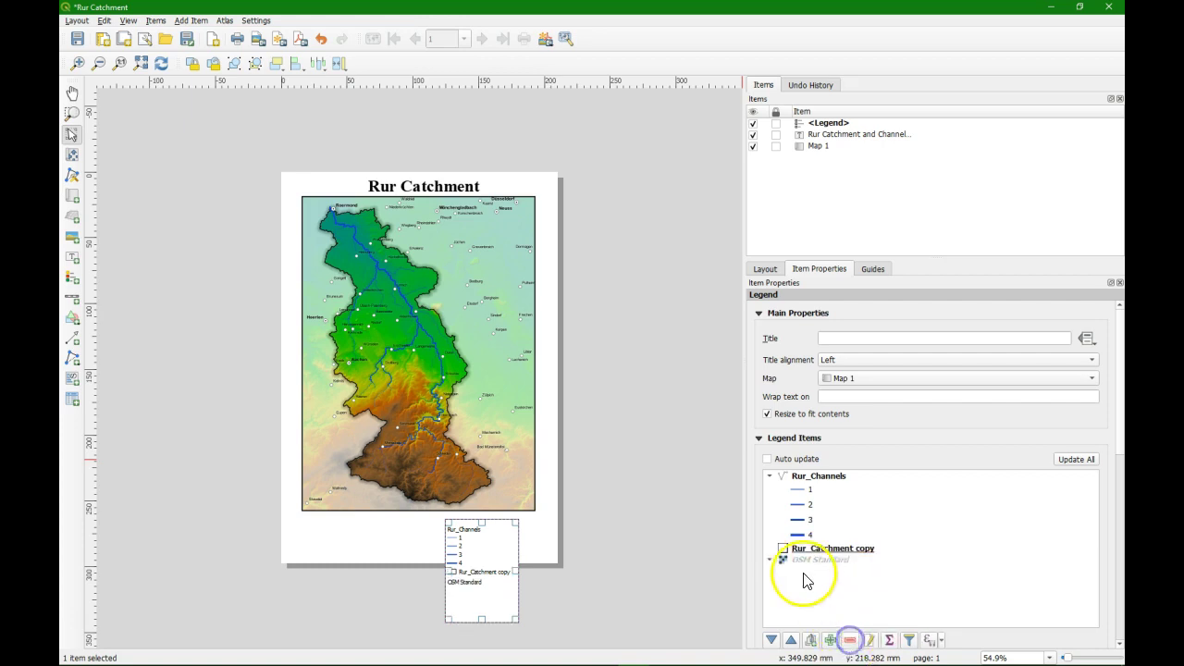
click(801, 559)
click(851, 642)
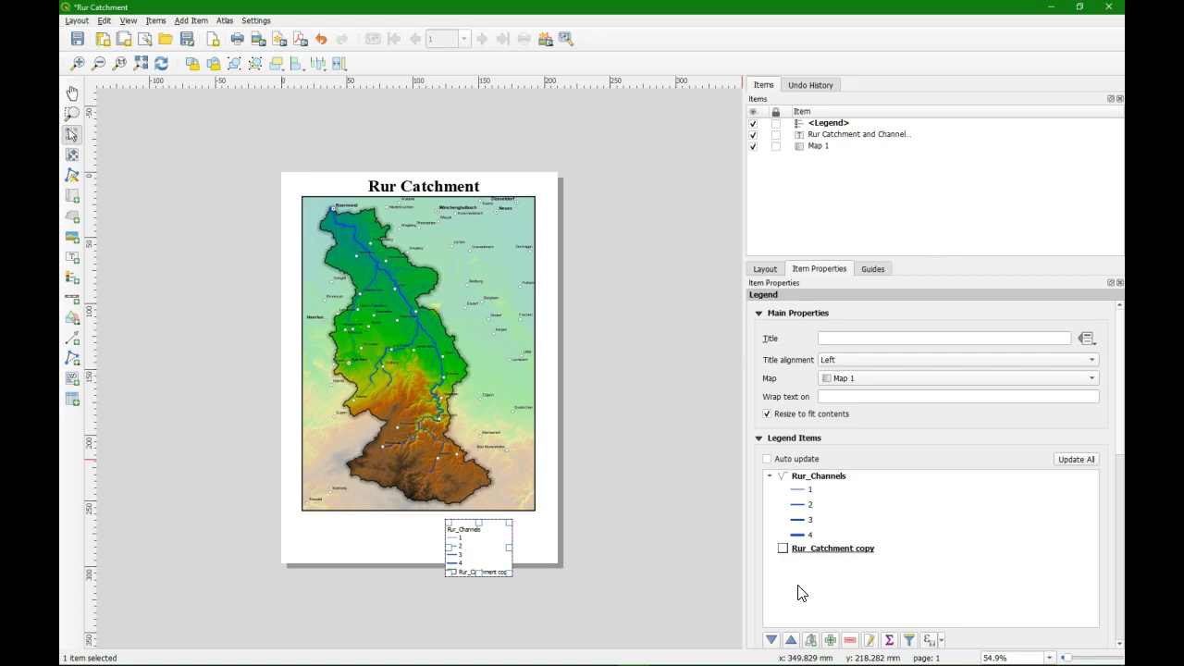
Move Rur_Catchment copy to the top and rename entries to Rur Catchment and Rur Channels.
click(853, 551)
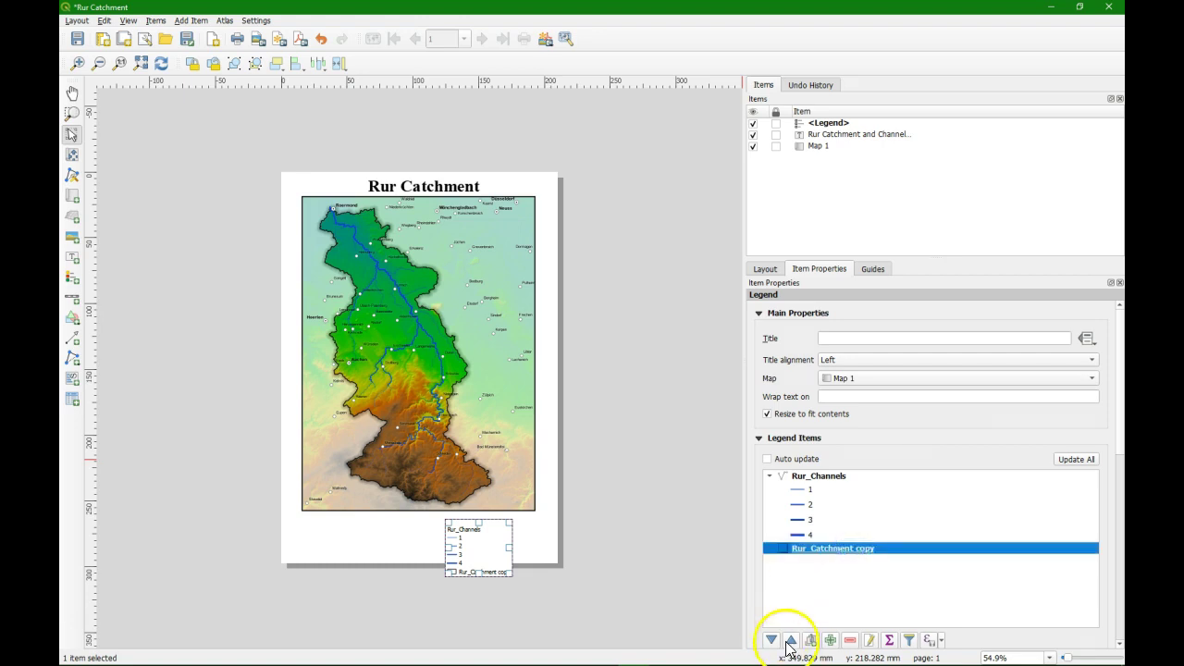
click(790, 640)
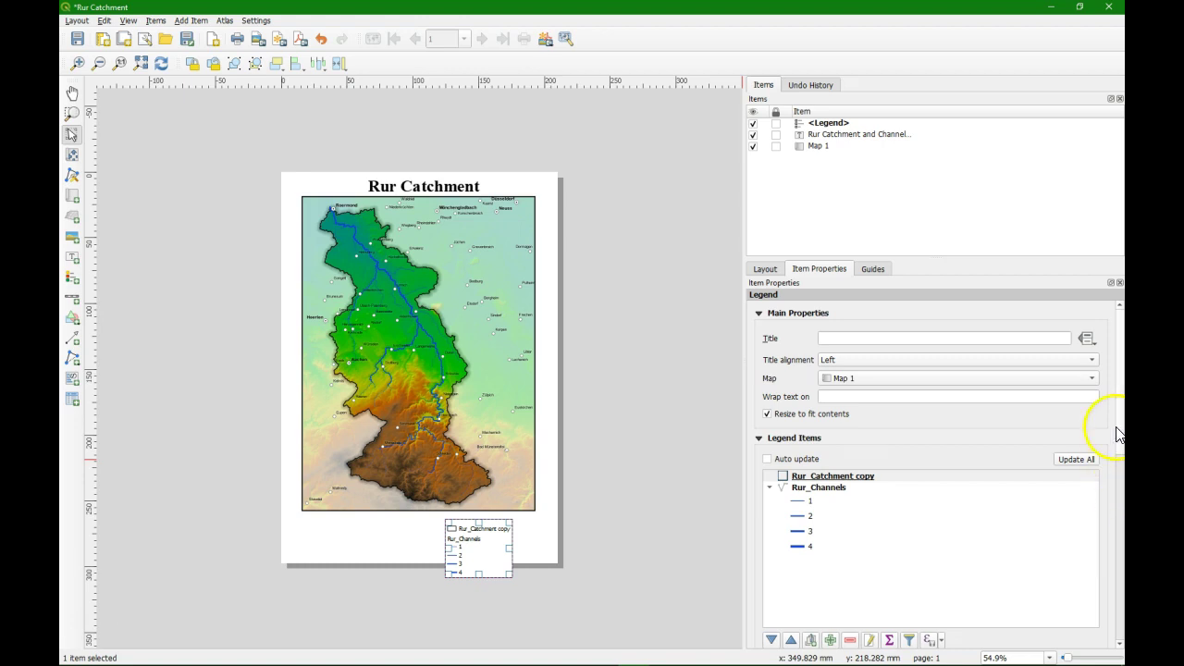
drag(1117, 430, 1118, 451)
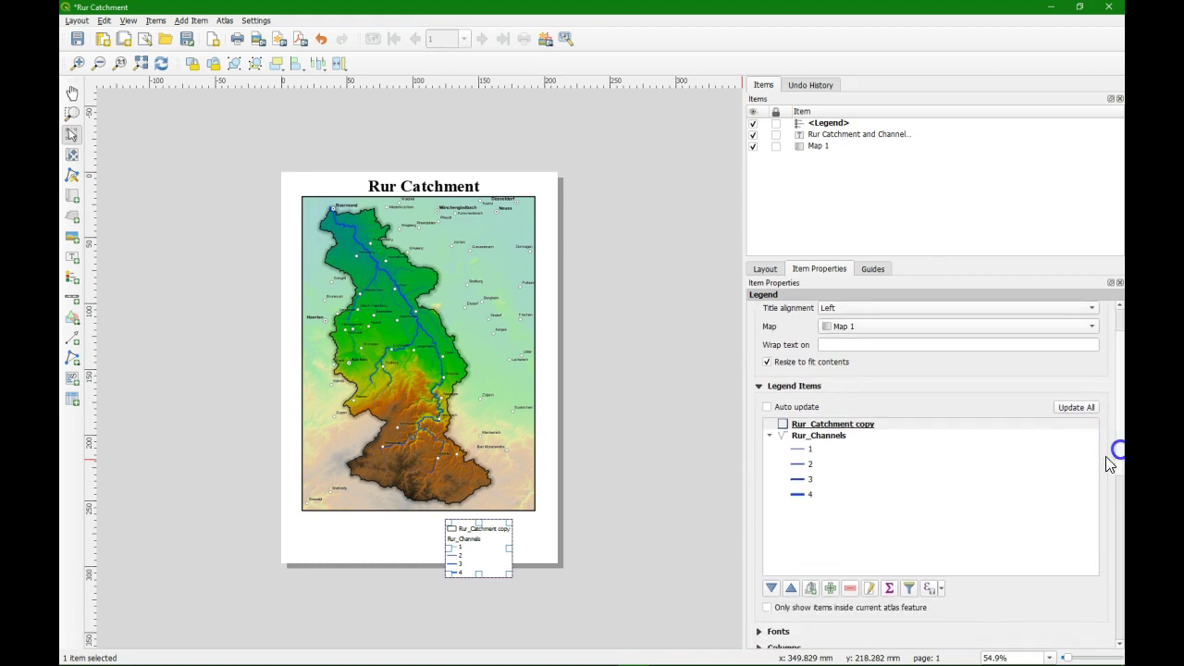
click(869, 588)
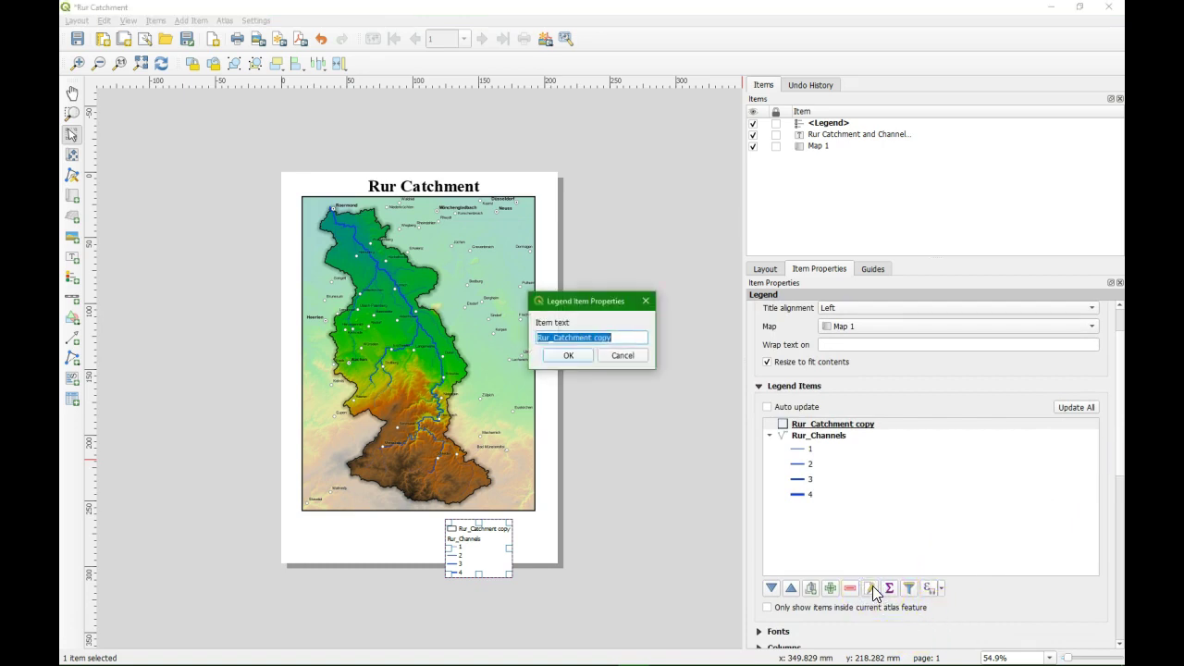
text(R)
click(572, 356)
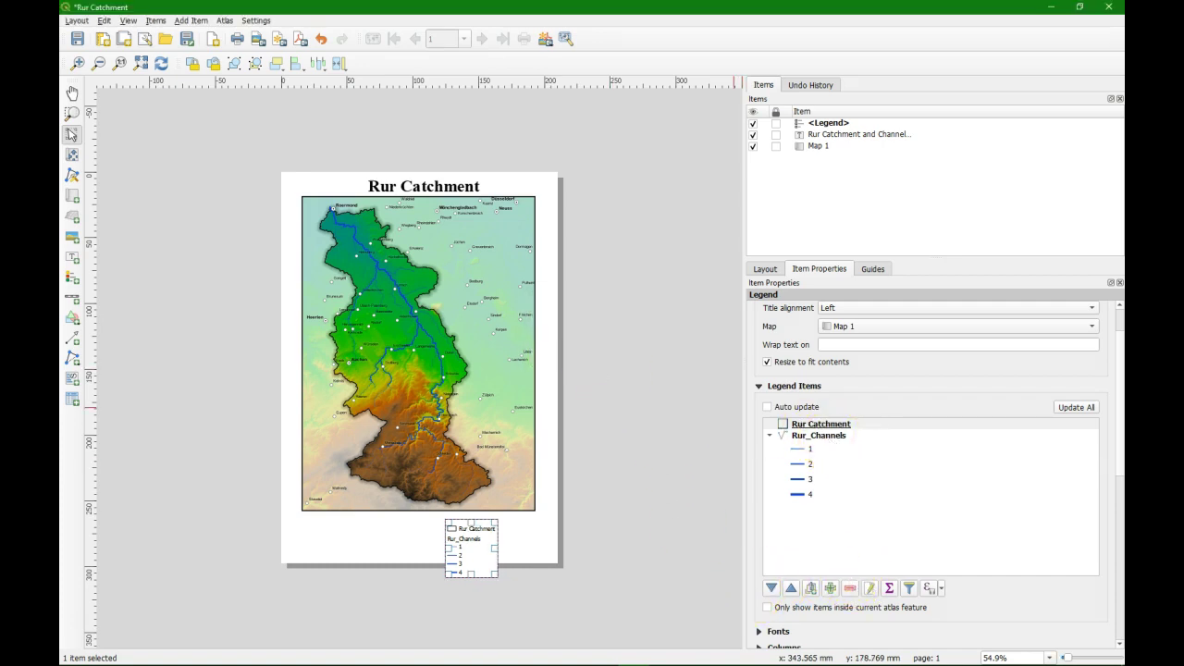
click(831, 442)
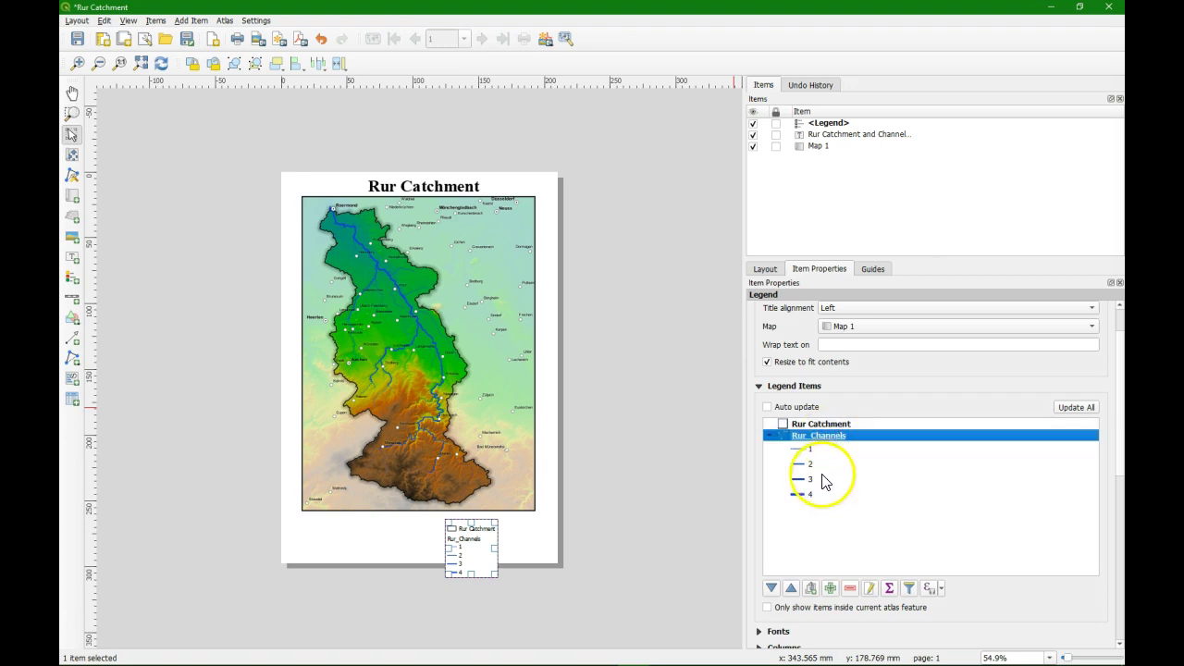
click(870, 589)
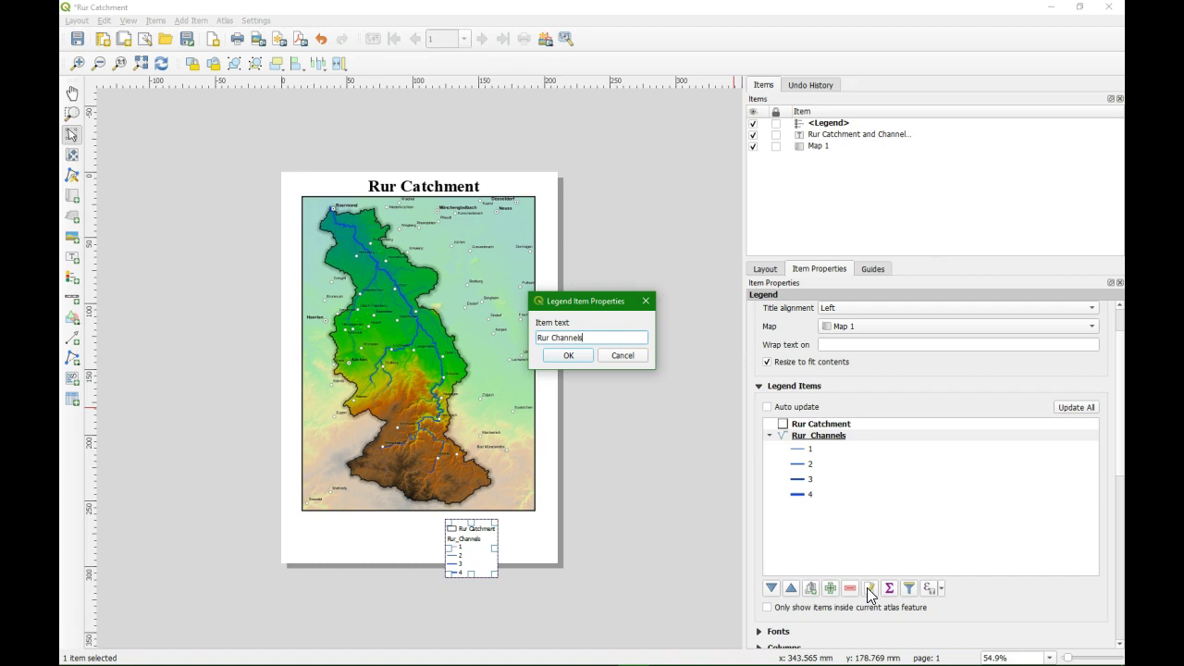
text(Rur Channels)
click(569, 356)
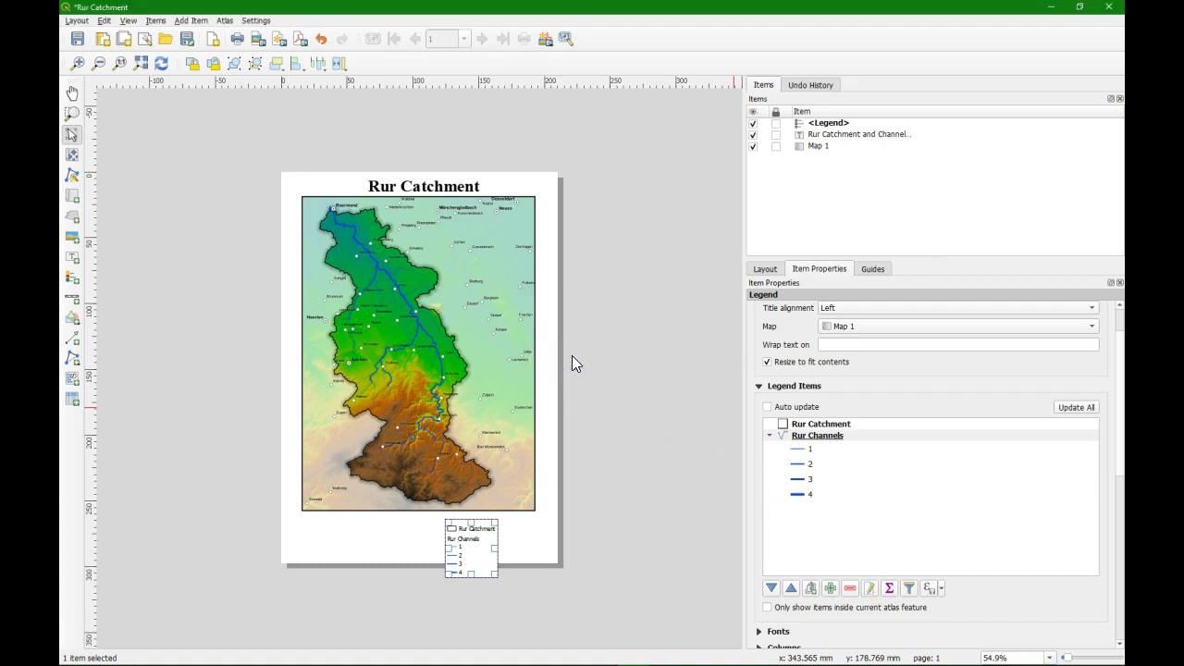
Rename the four channel classes Strahler Order 1 through Strahler Order 4.
click(812, 450)
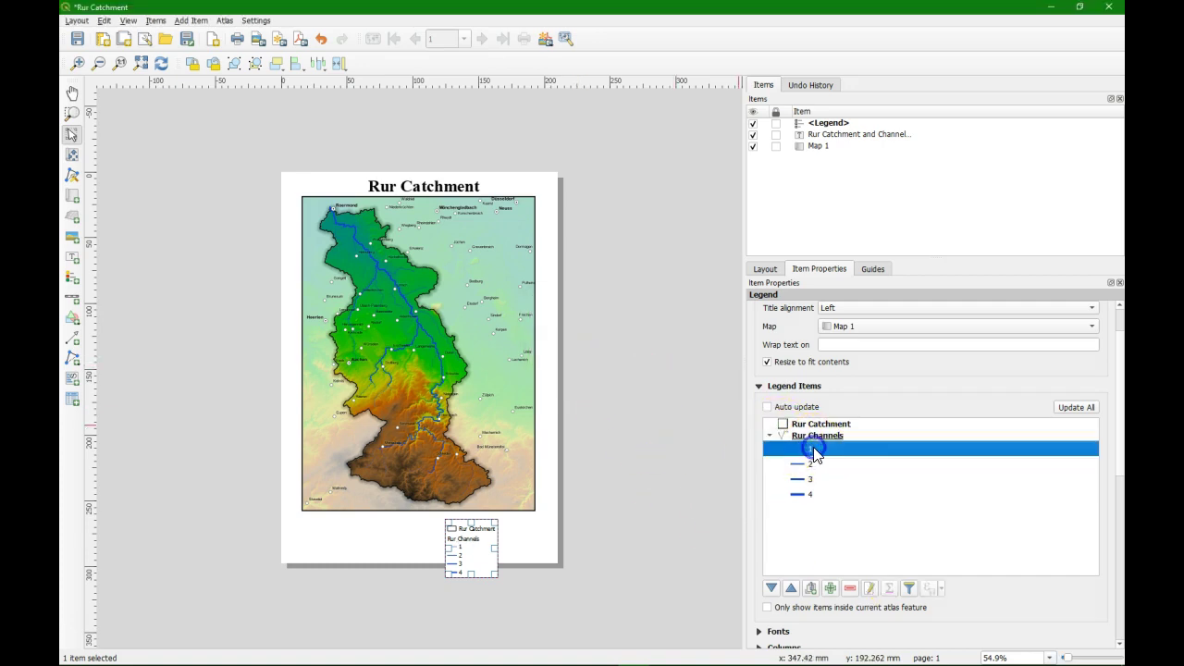
double_click(814, 449)
text(Strahler Order 1)
key(Return)
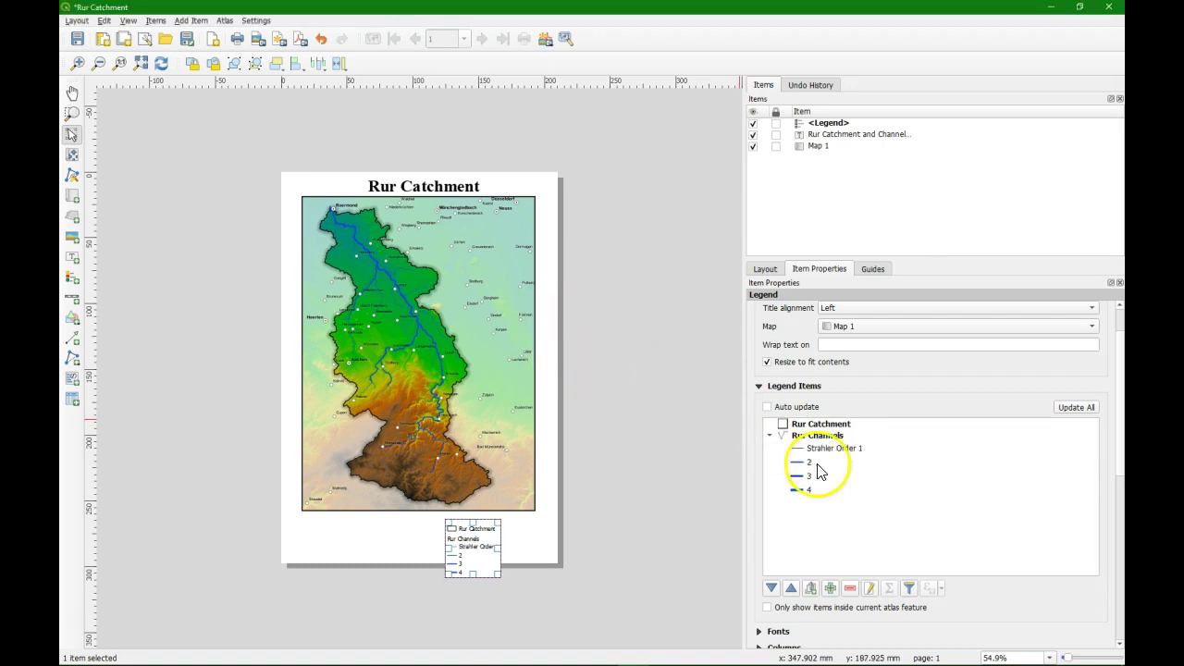
double_click(818, 463)
text(Strahler Order 2)
key(Return)
double_click(820, 475)
text(Strahler Order 3)
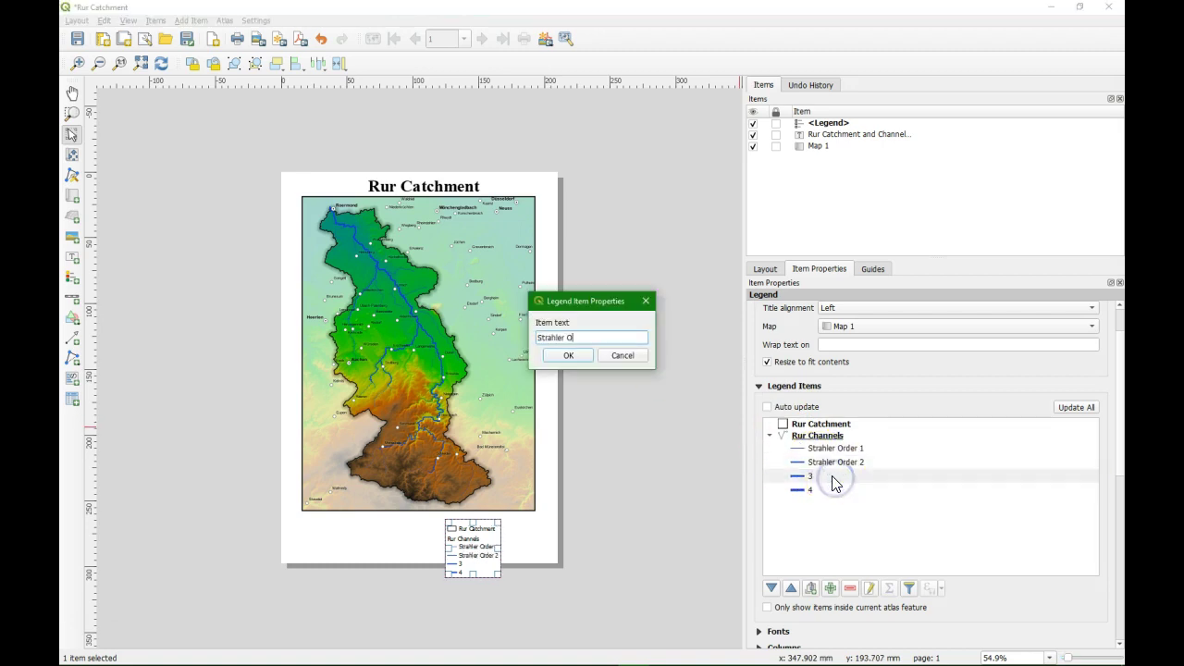
key(Return)
double_click(823, 490)
text(Strahler Order 4)
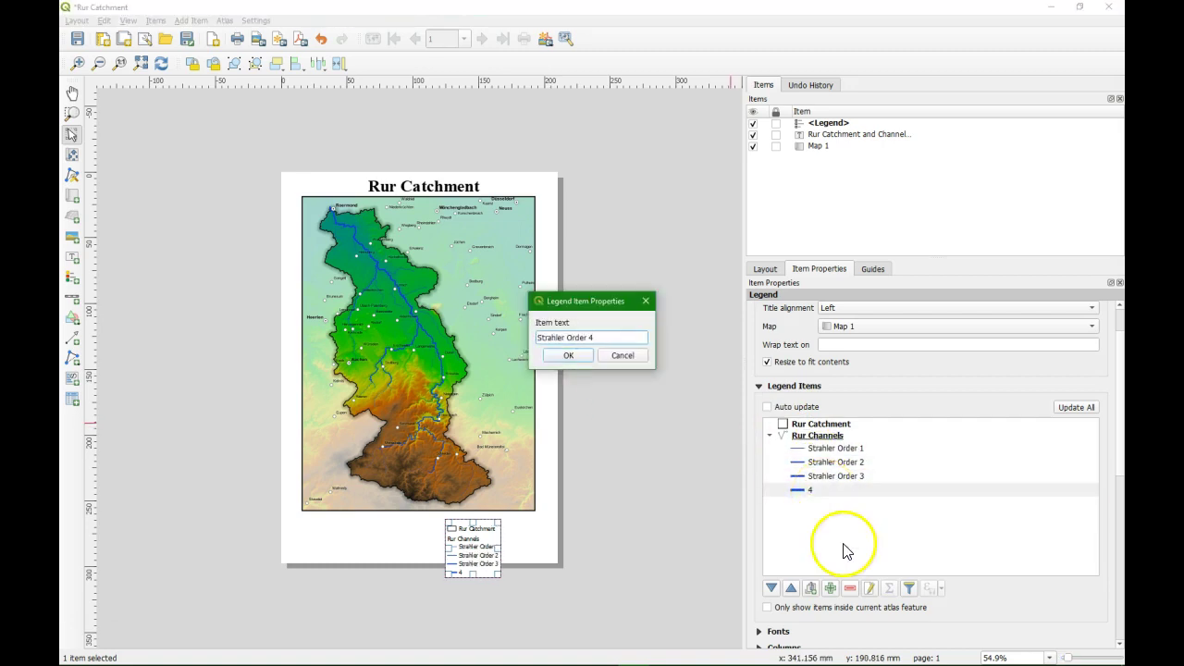
click(568, 355)
drag(1120, 393, 1107, 451)
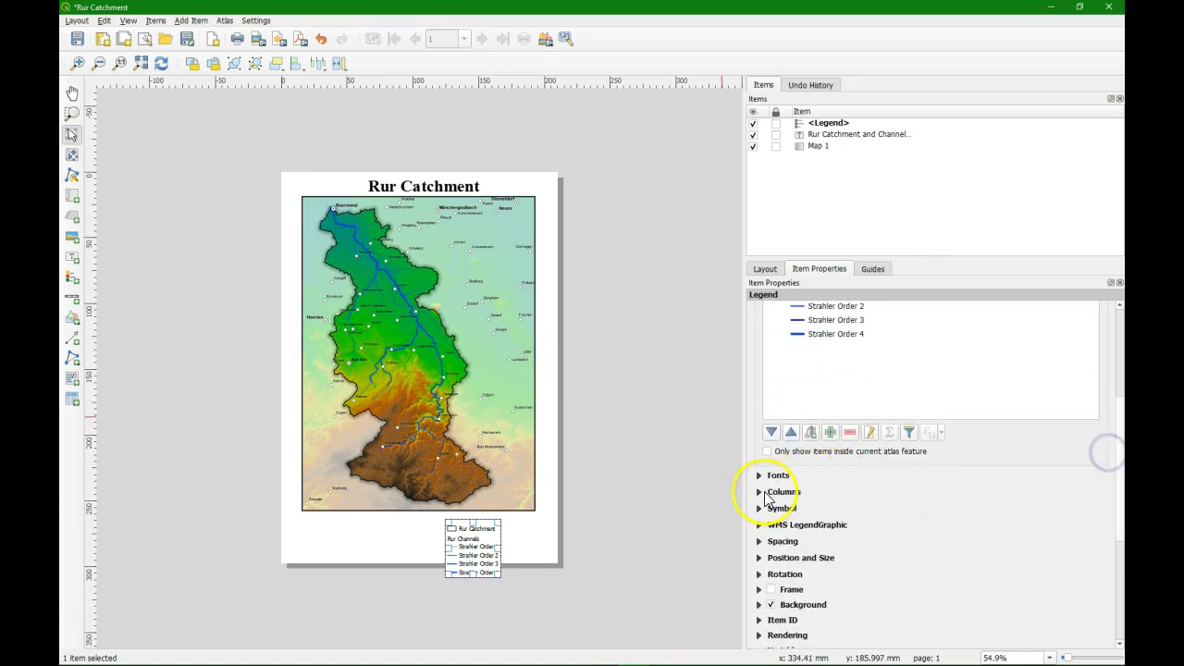
Set the legend to 2 columns with split layers and nudge it slightly left.
click(759, 491)
click(833, 512)
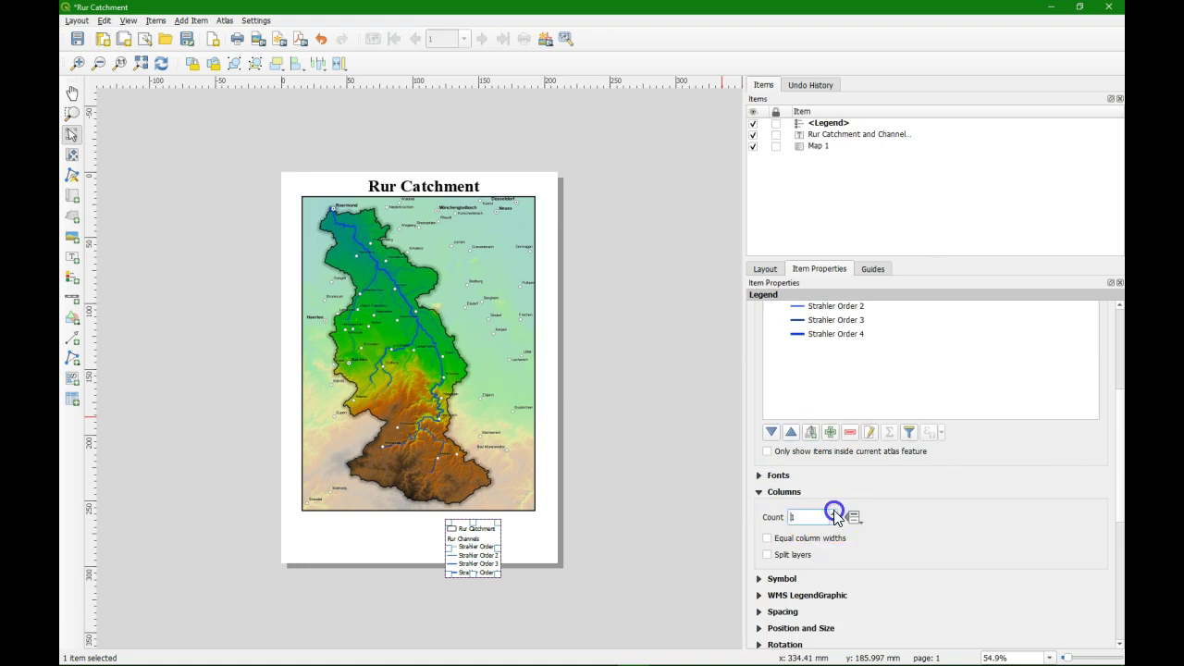
click(832, 513)
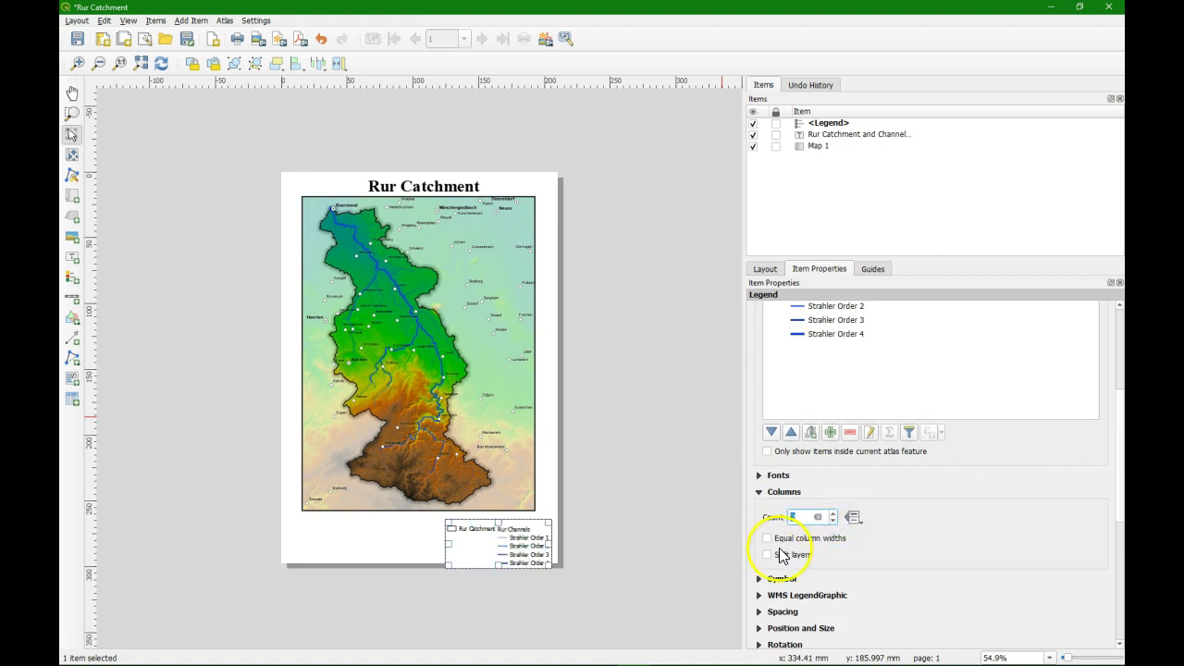
click(769, 555)
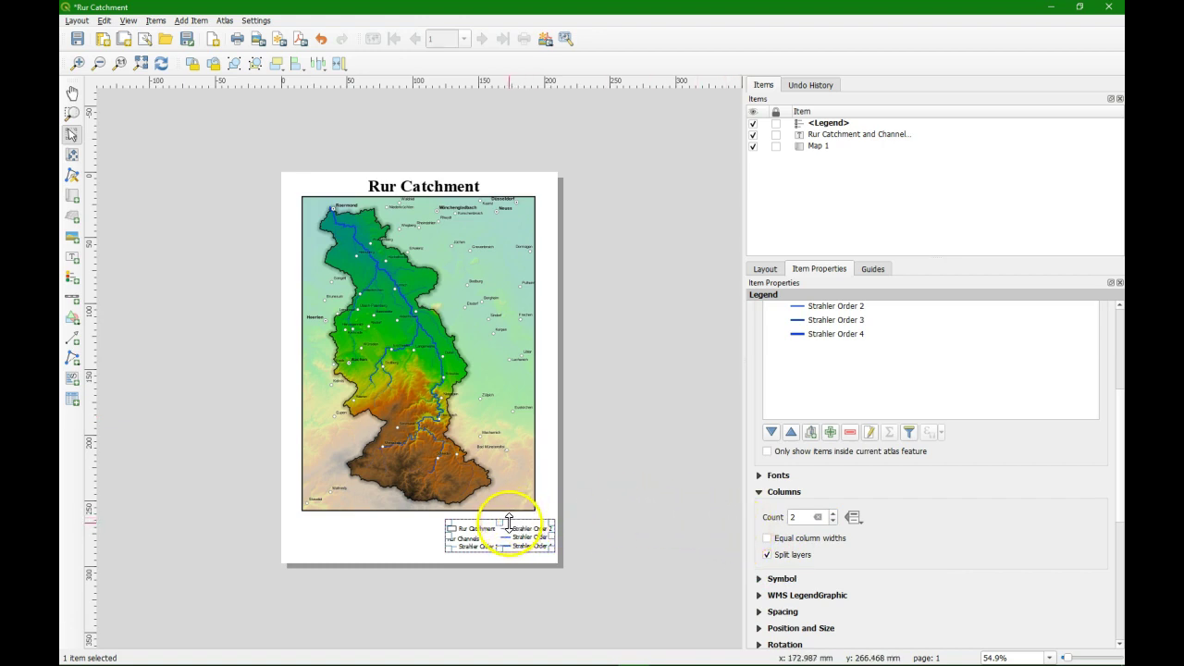
drag(507, 535, 488, 535)
click(586, 530)
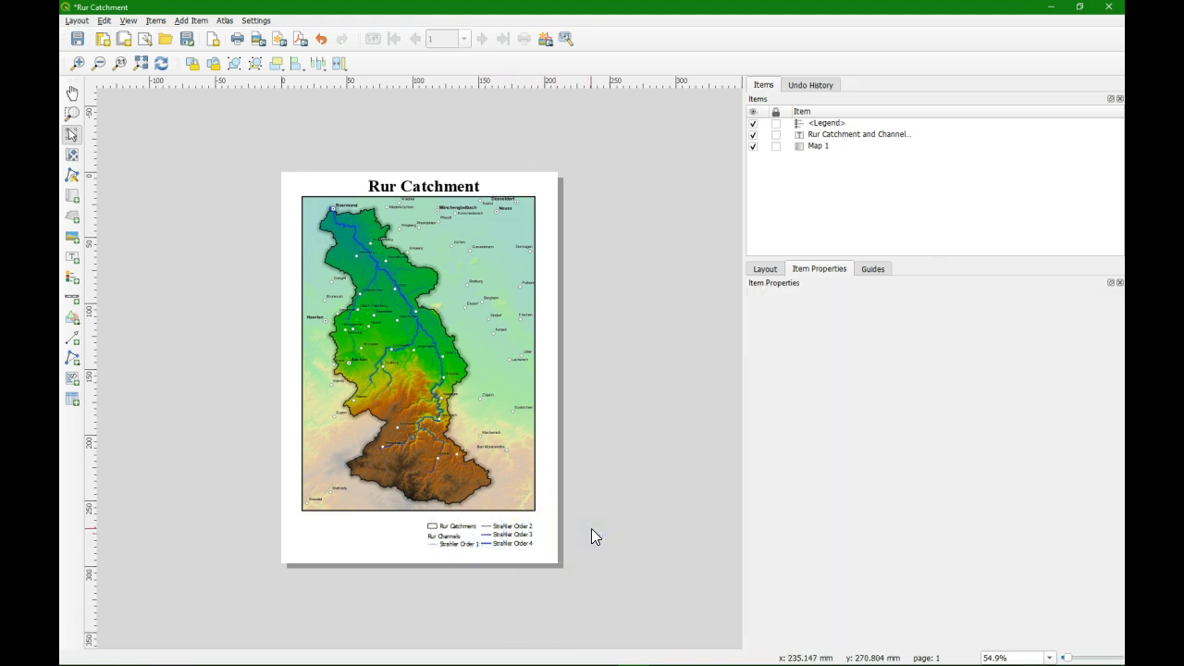
Draw a scale bar below the map and give it the Line Ticks Down style.
click(71, 301)
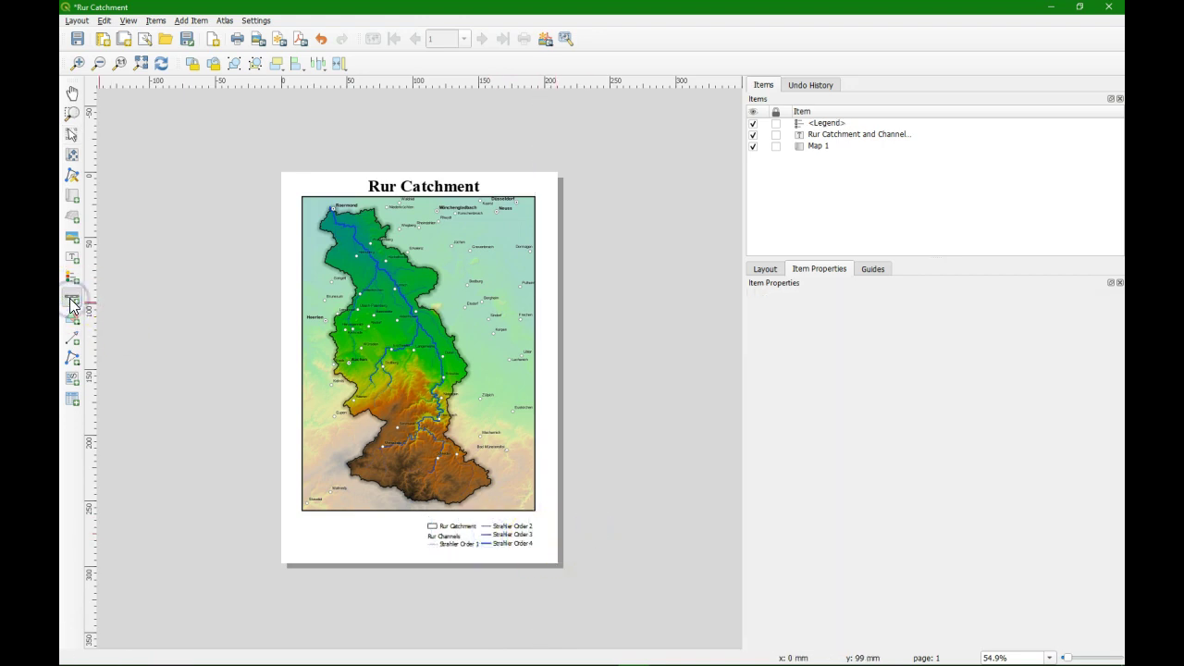
mouse_move(314, 545)
mouse_down()
mouse_move(304, 525)
mouse_move(336, 543)
mouse_move(412, 537)
mouse_up()
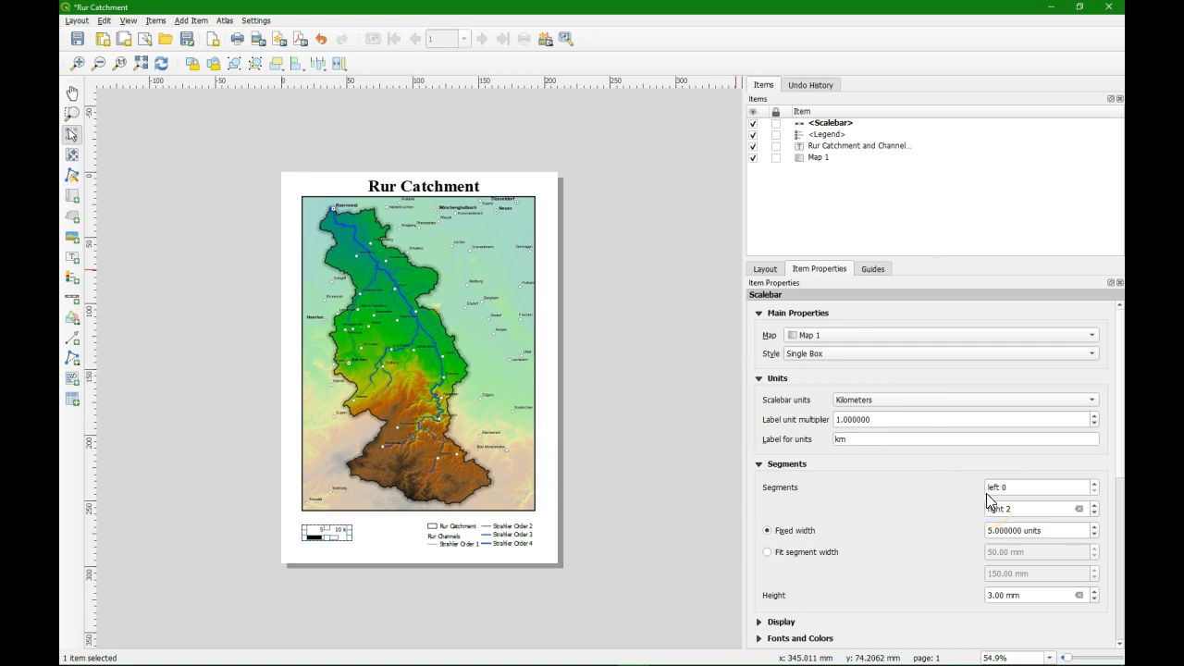
click(1090, 353)
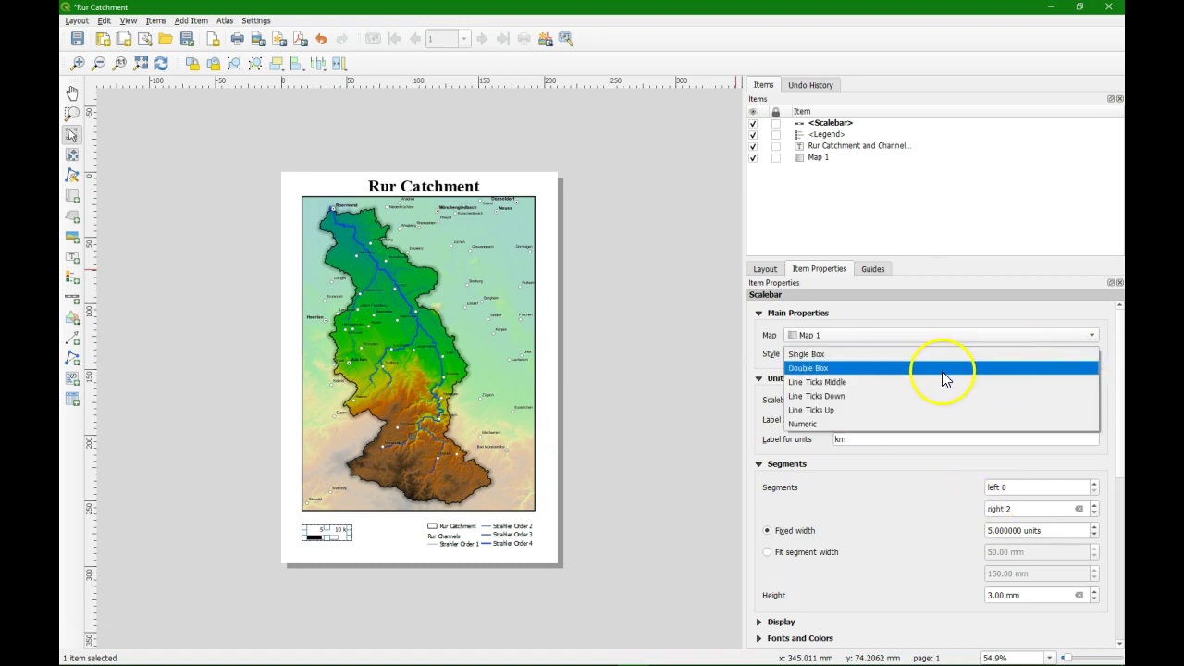
click(827, 398)
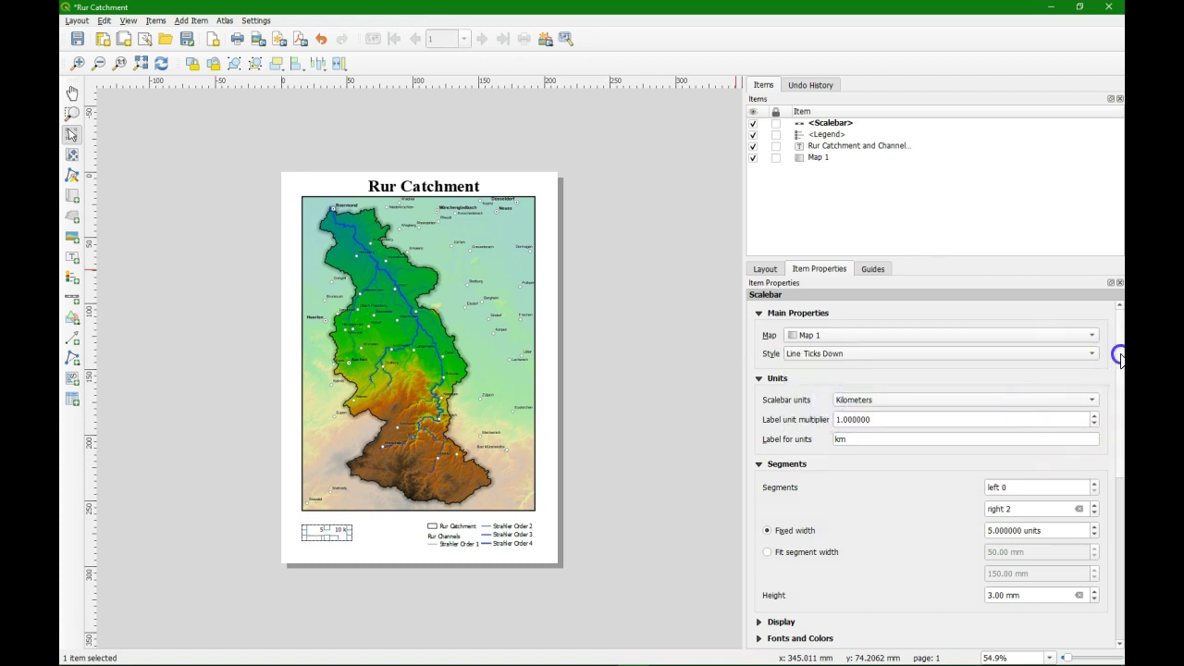
Set the scale bar label font size to 9 points and nudge the bar slightly right and down.
drag(1119, 356, 1111, 426)
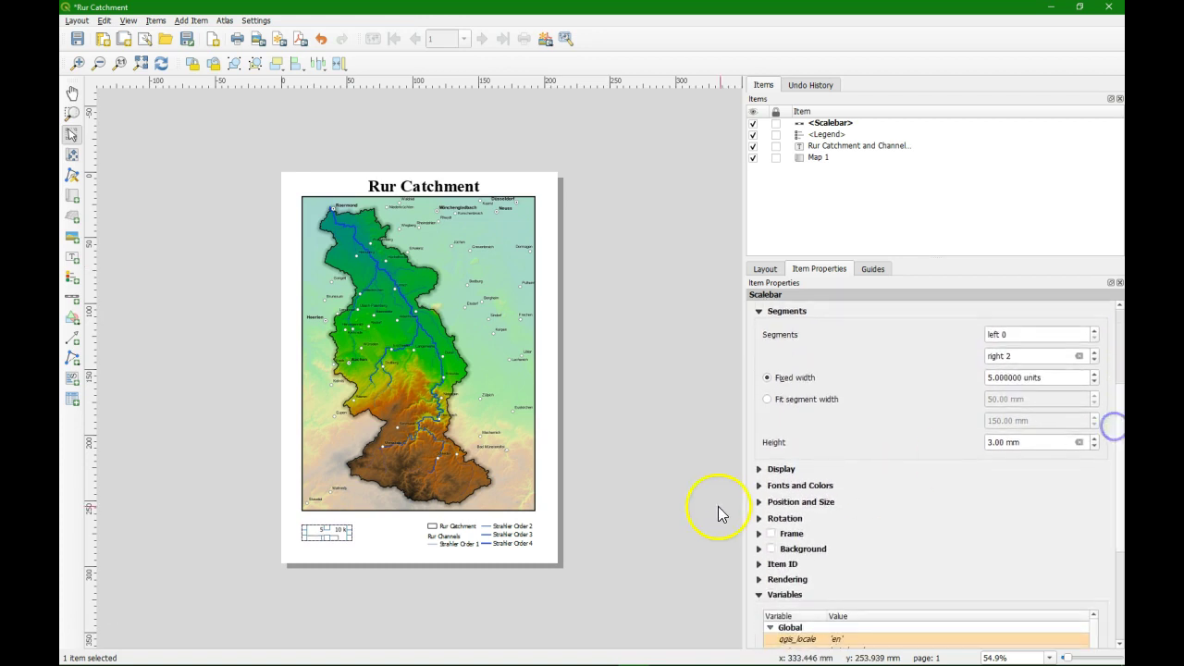
click(759, 485)
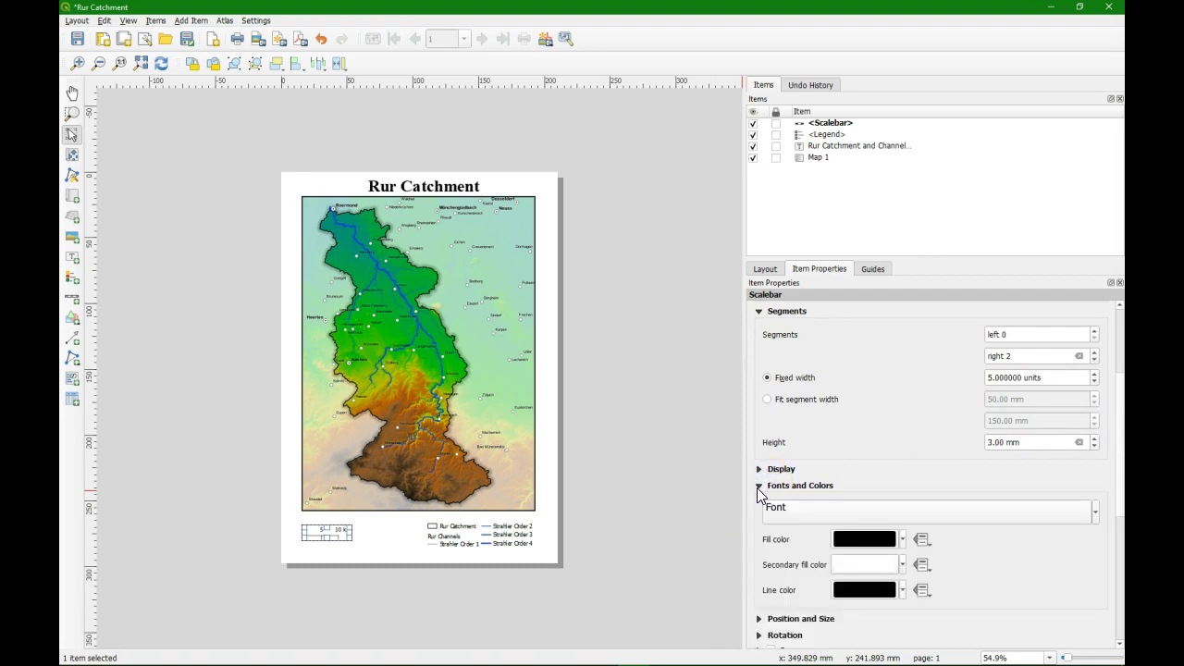
click(794, 509)
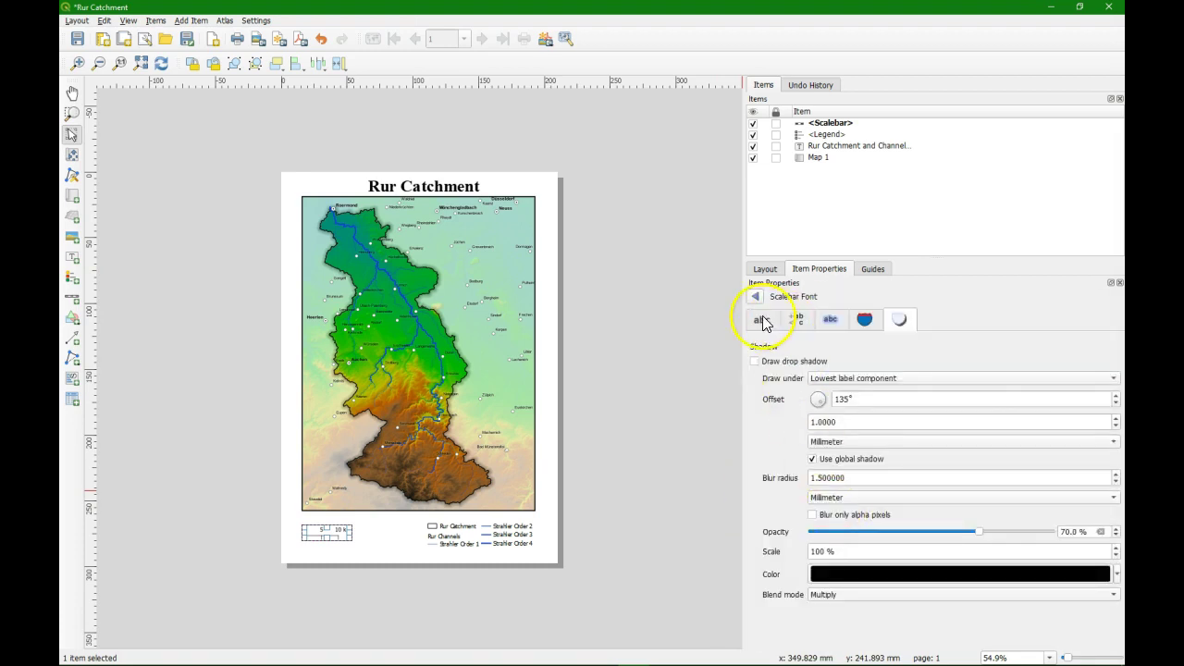
click(761, 319)
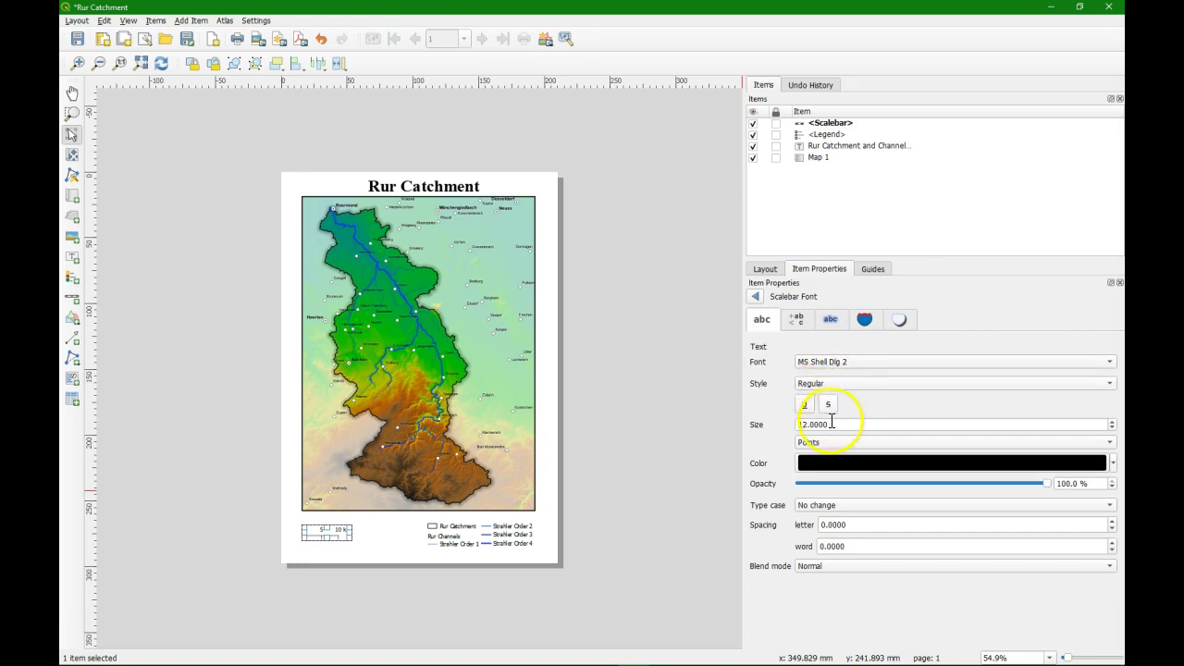
click(1112, 429)
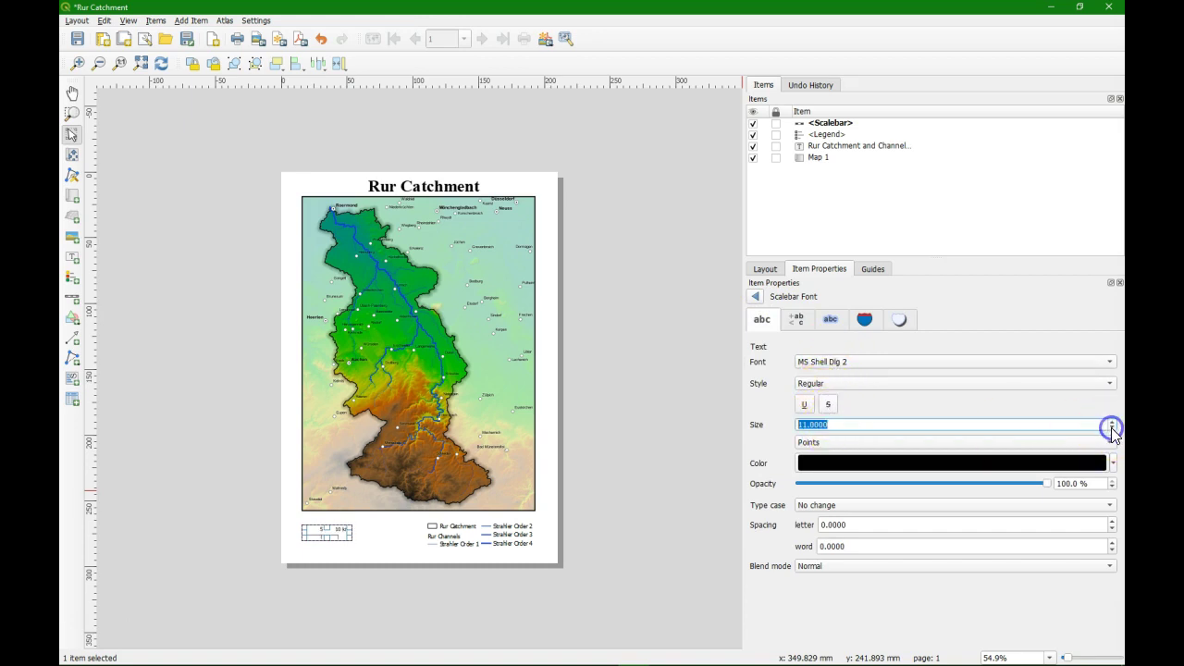
click(1113, 429)
click(1112, 429)
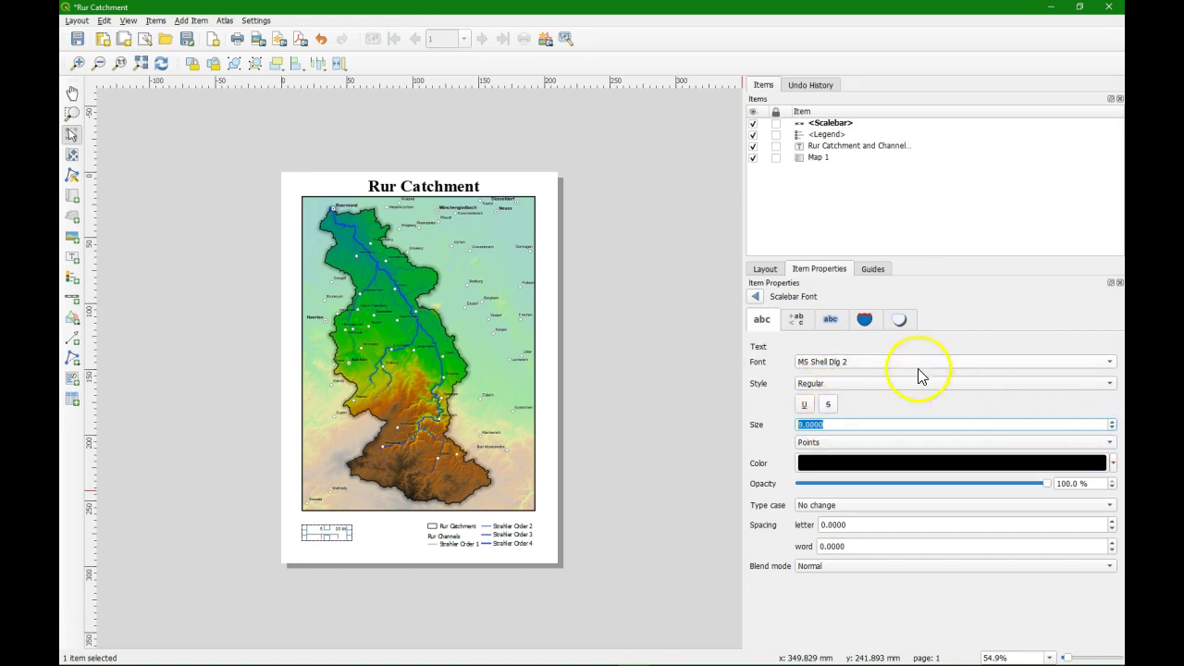
click(754, 296)
click(324, 534)
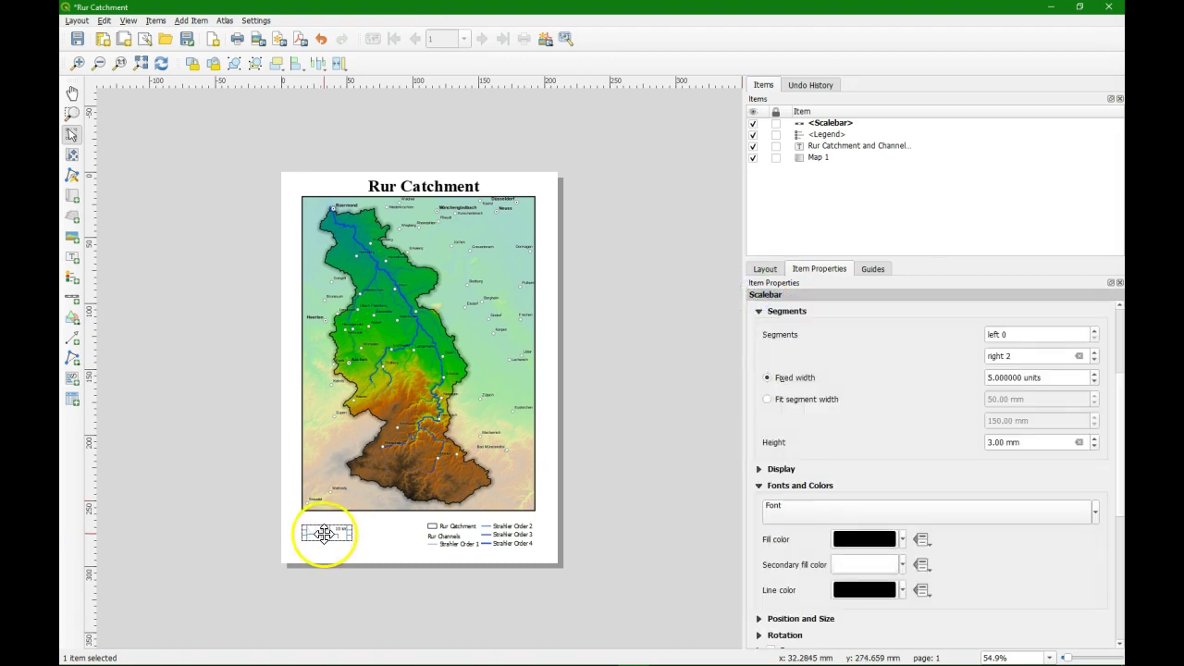
drag(324, 533, 329, 536)
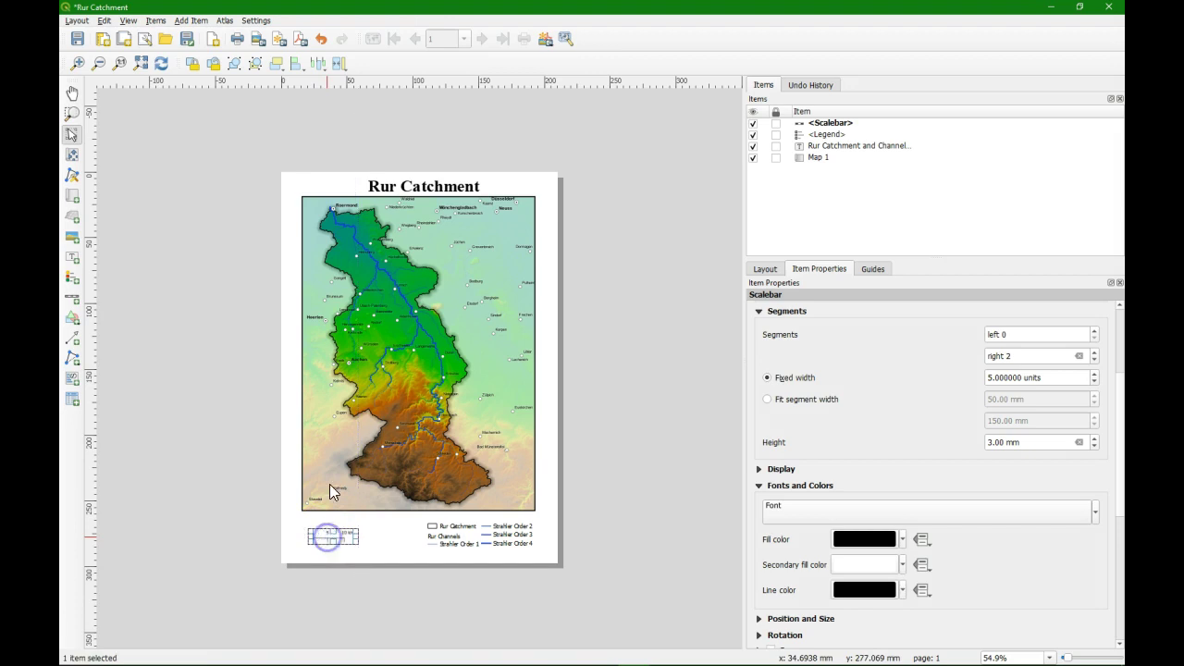
Lower the scale bar about 3.4 mm so it sits level with the legend at the page bottom.
scroll(523, 314, up, 2)
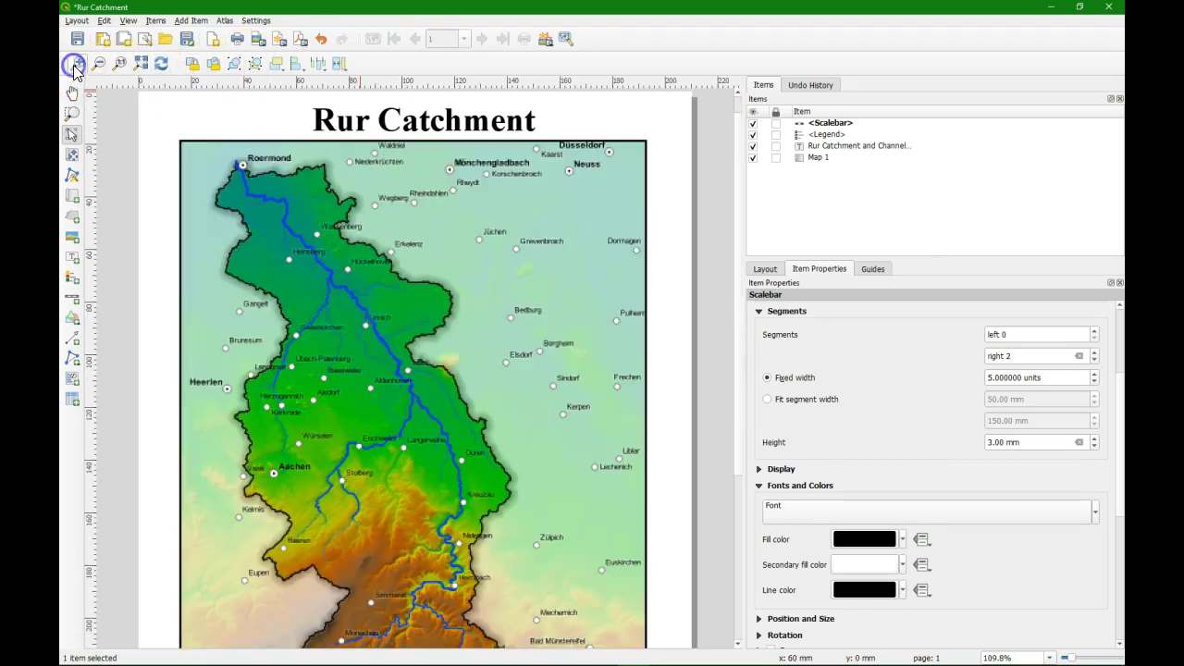
scroll(460, 385, down, 3)
scroll(385, 443, up, 1)
scroll(385, 443, up, 1)
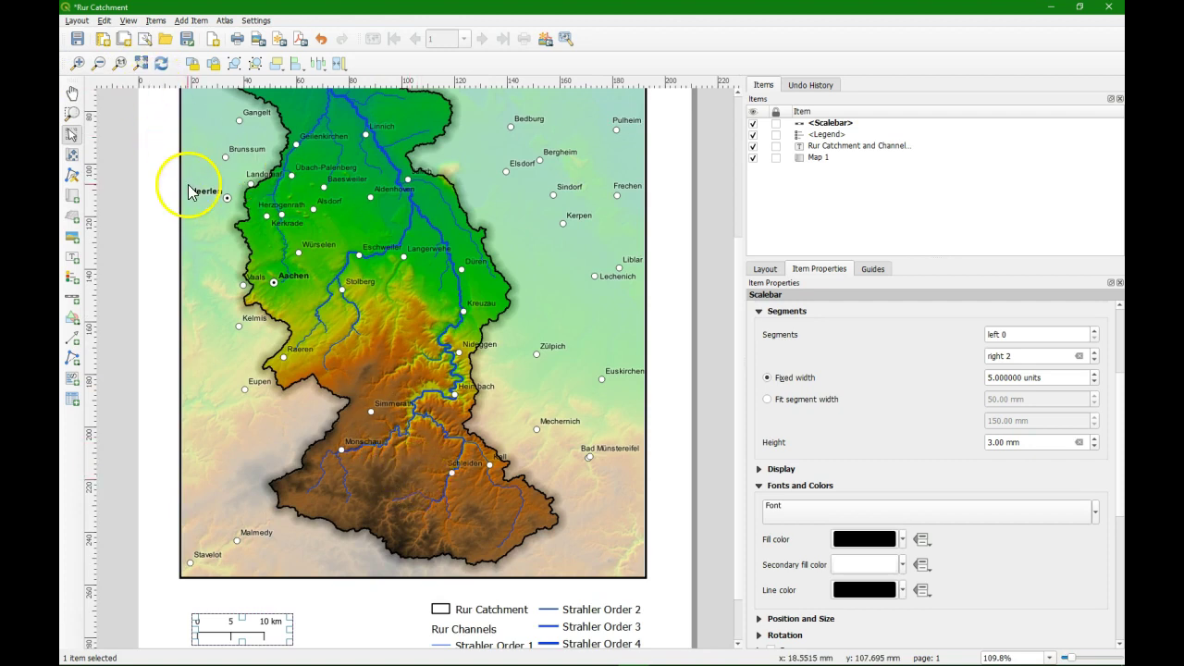
click(71, 94)
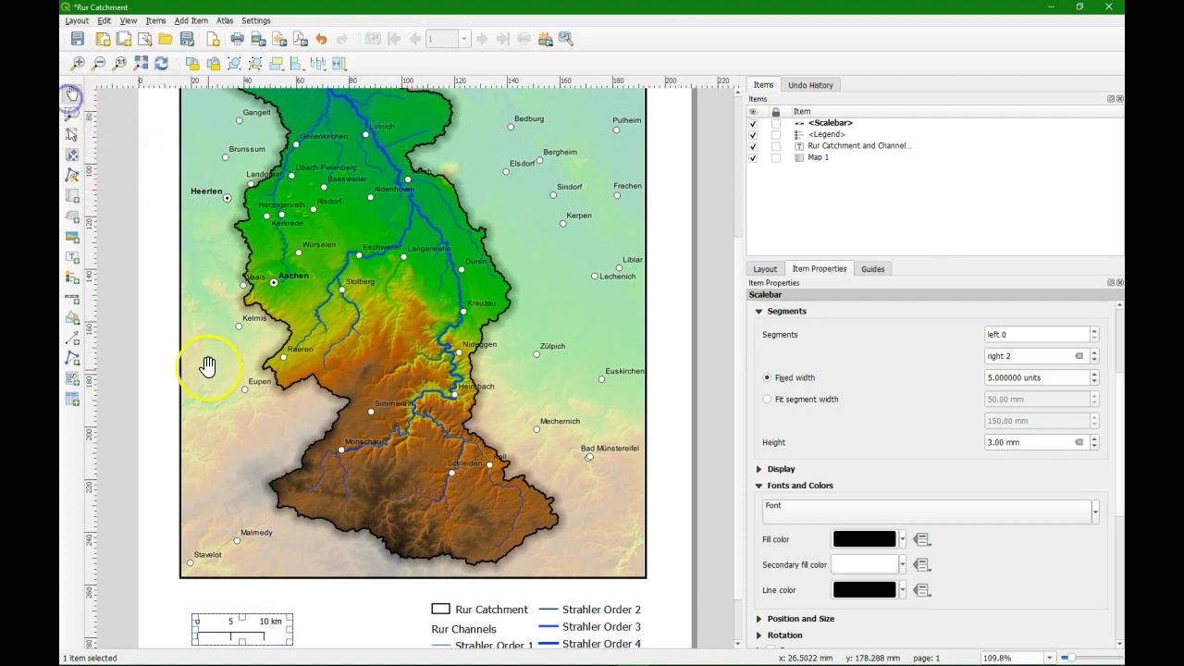
drag(211, 365, 213, 296)
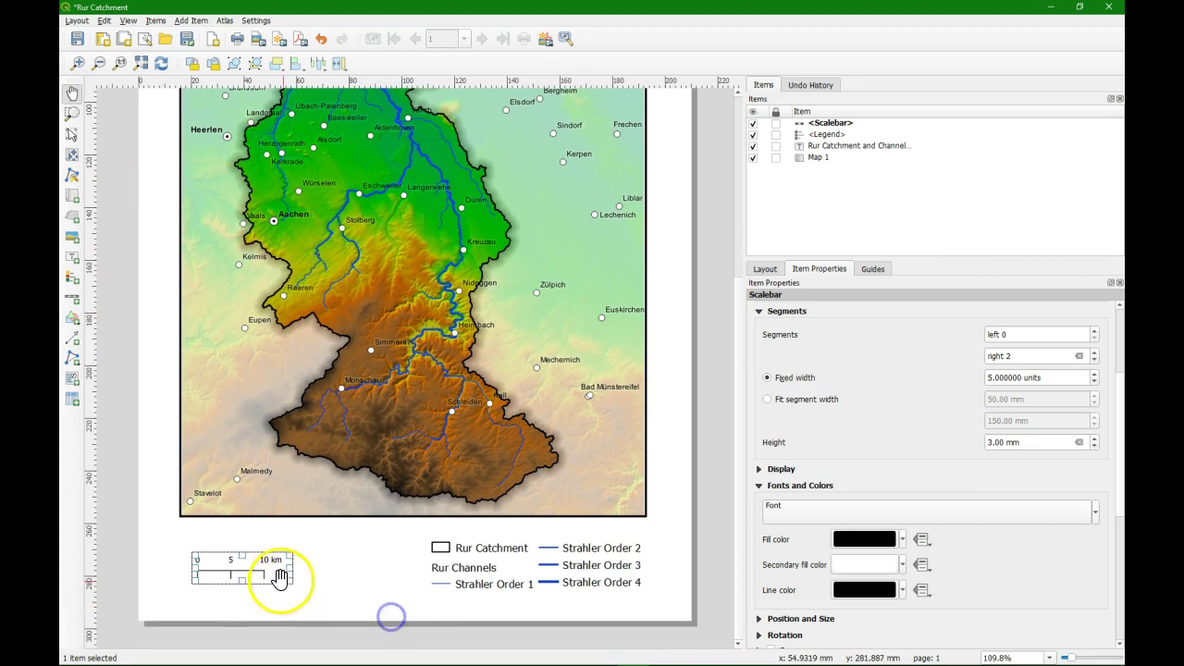
click(71, 136)
drag(239, 566, 241, 579)
click(317, 615)
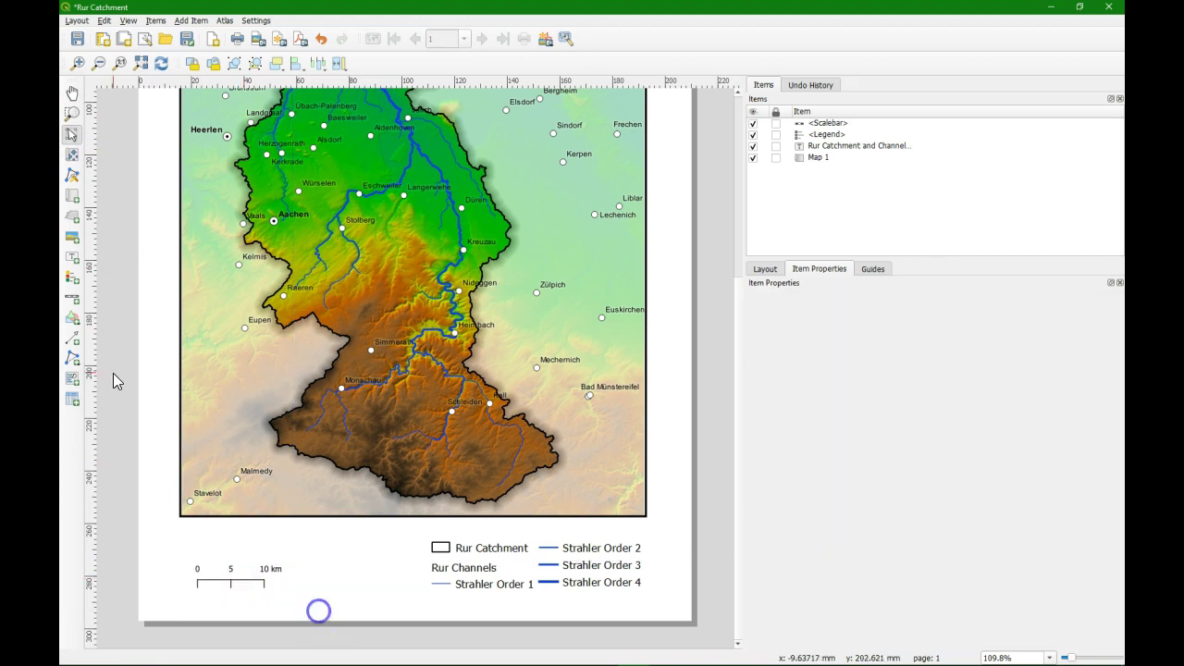
Draw a picture frame between scale bar and legend showing the NorthArrow_02.svg image.
click(74, 240)
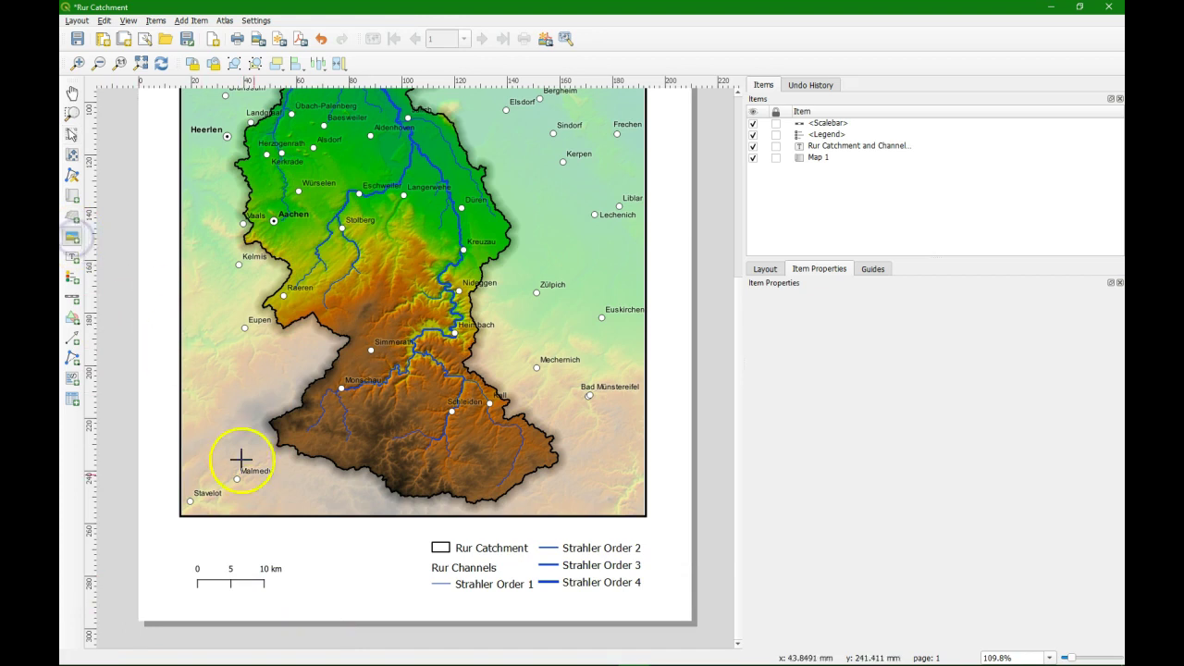
drag(318, 549, 363, 594)
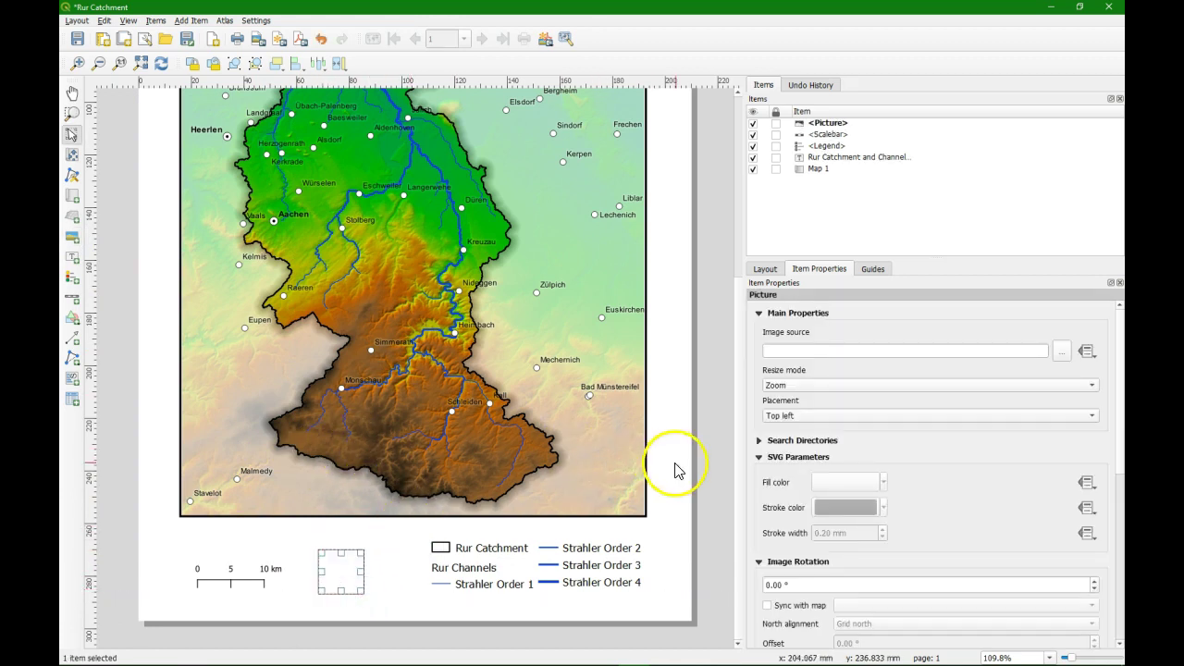
click(758, 440)
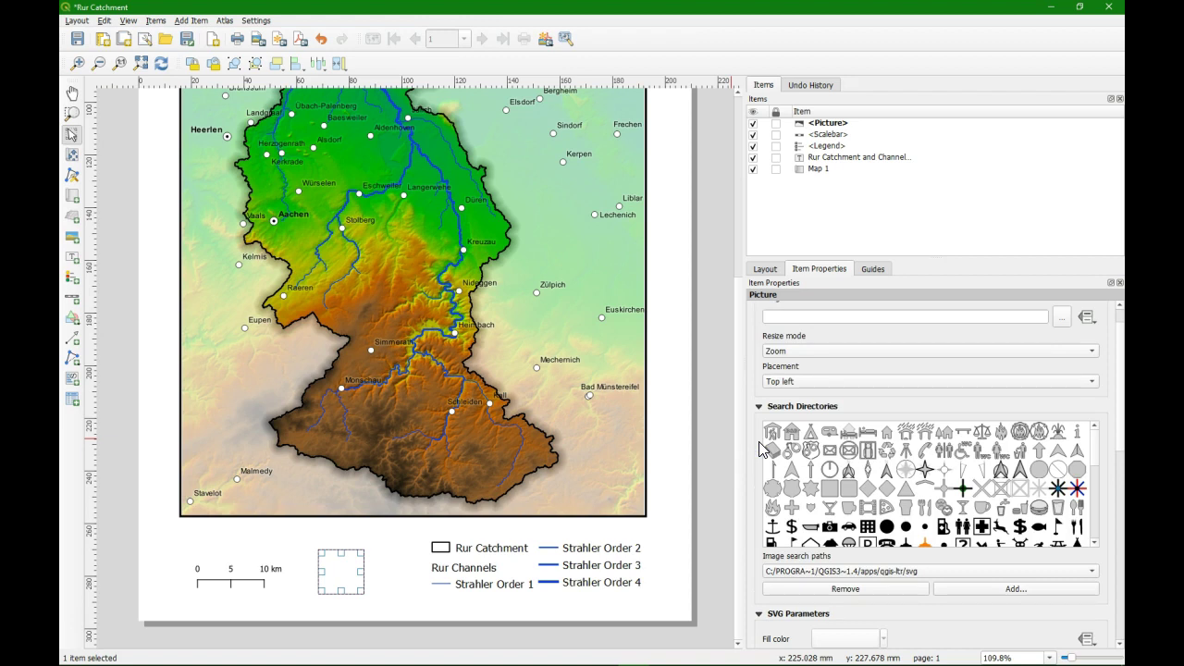
click(848, 469)
scroll(1118, 375, down, 1)
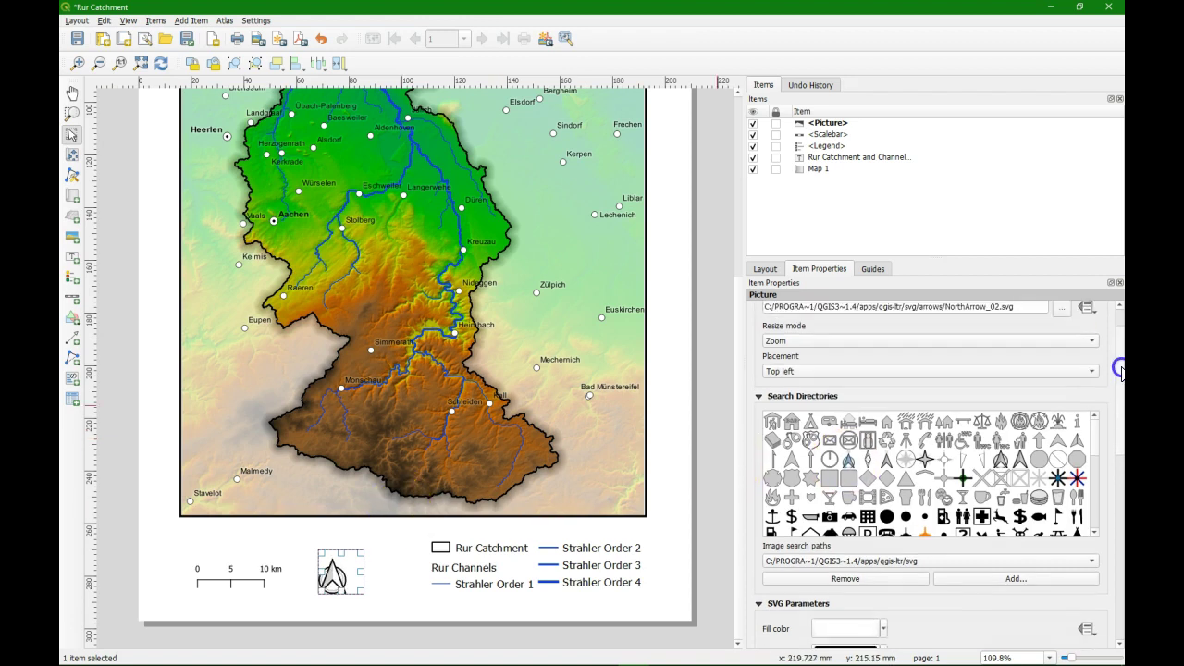
drag(1119, 375, 1113, 485)
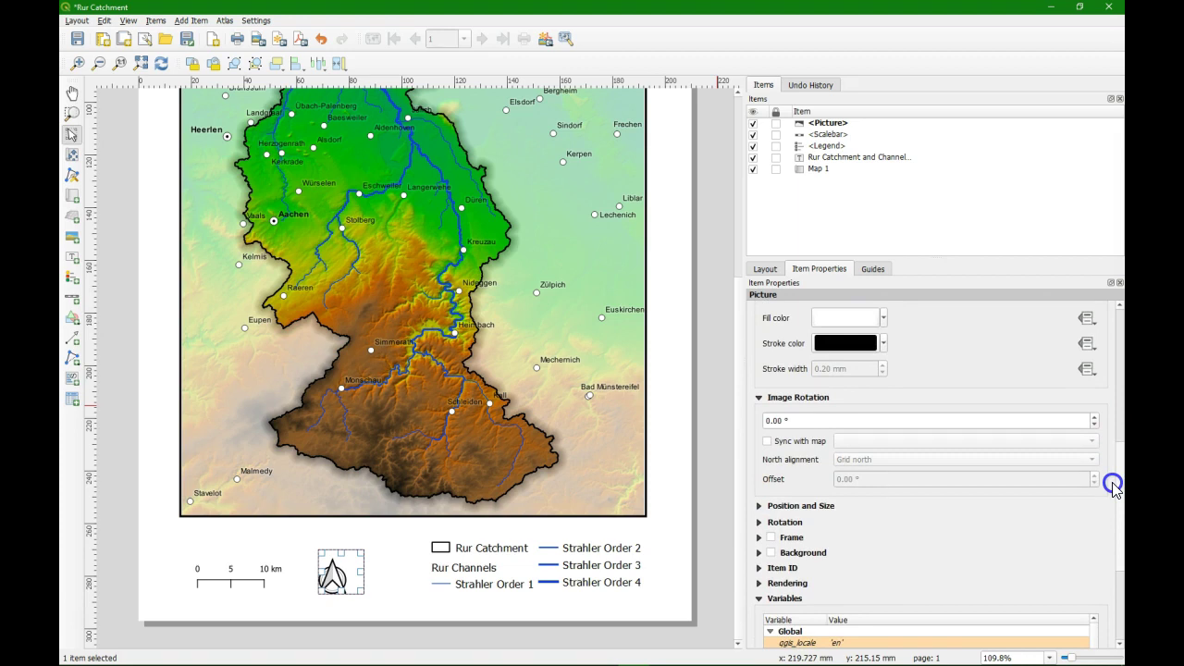
drag(1112, 483, 1112, 483)
Sync the north arrow with Map 1, use Zoom and resize frame, and place it between scale bar and legend.
click(766, 441)
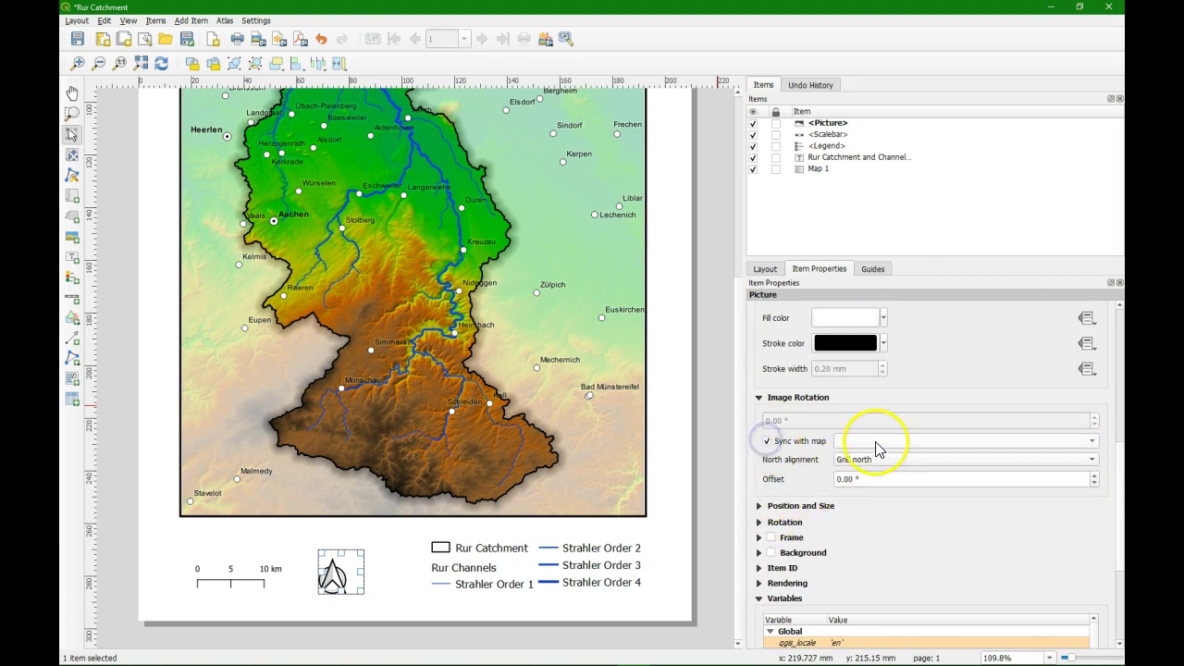
click(872, 441)
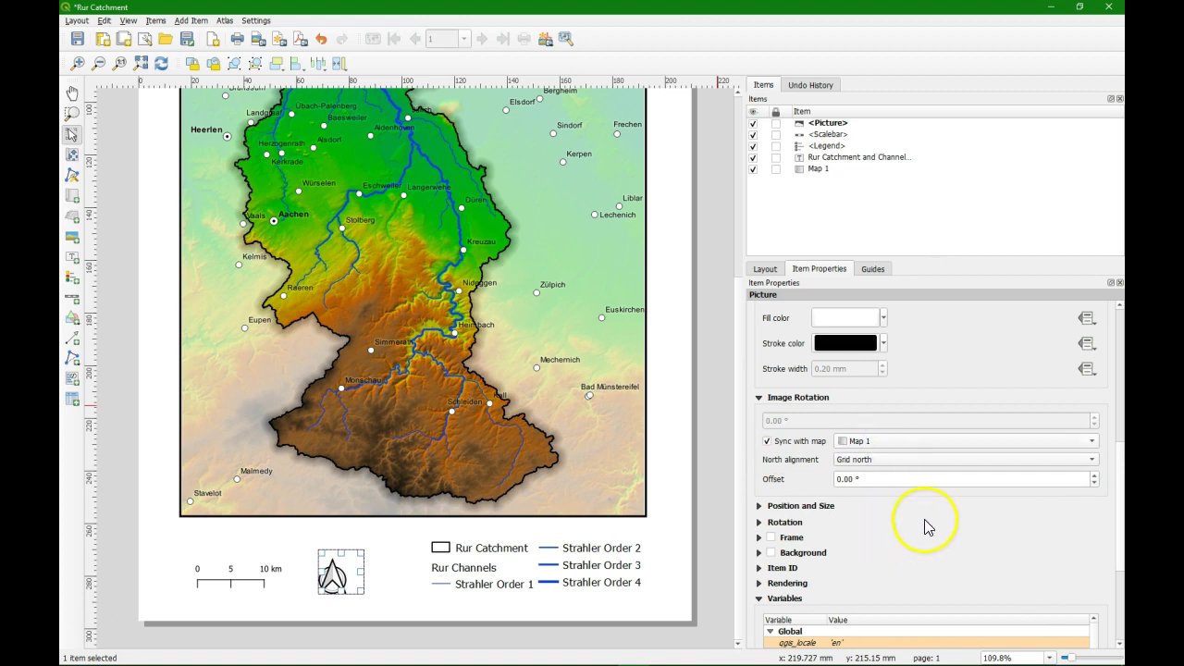
drag(1119, 458, 1119, 308)
click(787, 393)
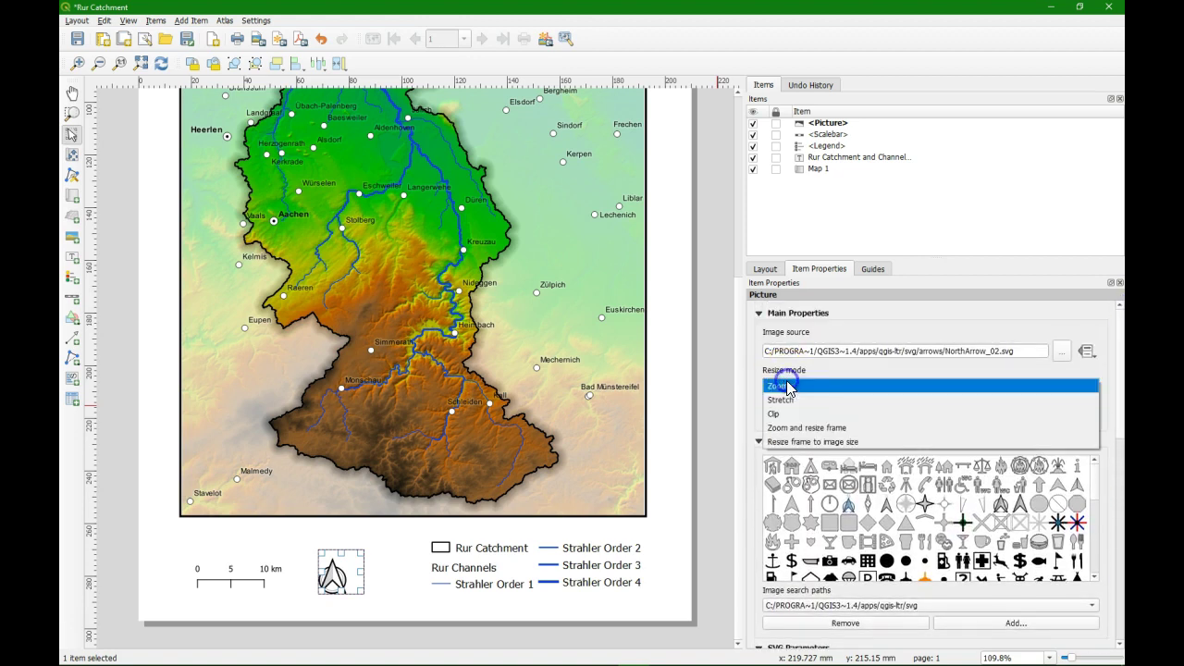
click(807, 428)
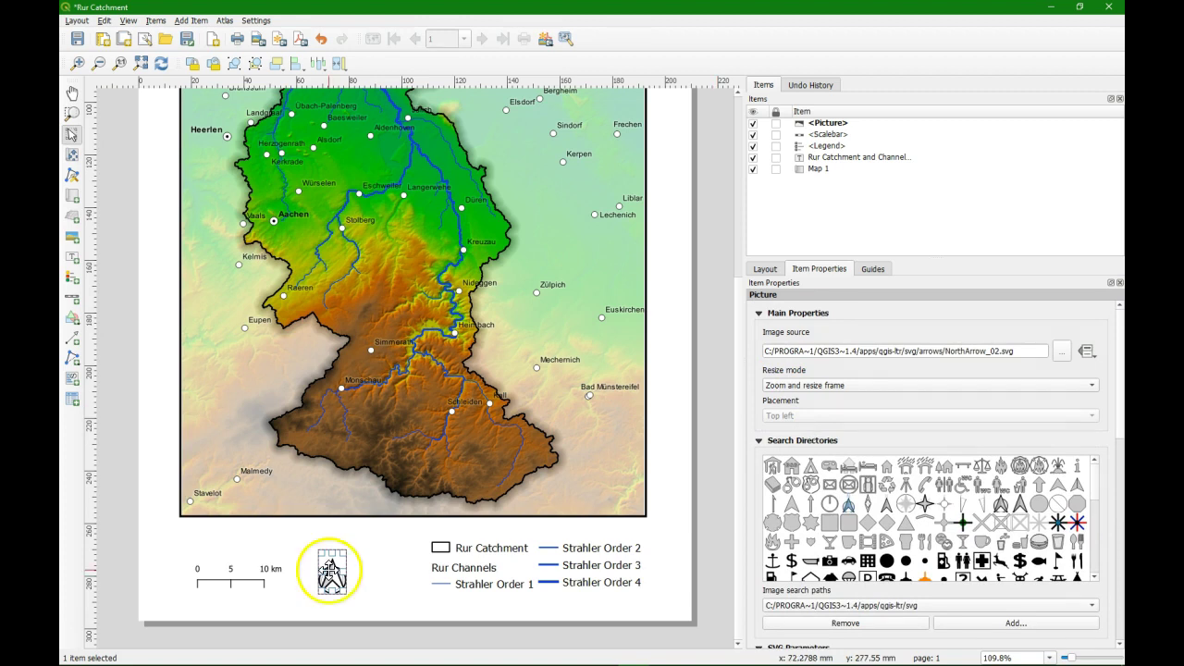
drag(332, 569, 360, 570)
click(401, 606)
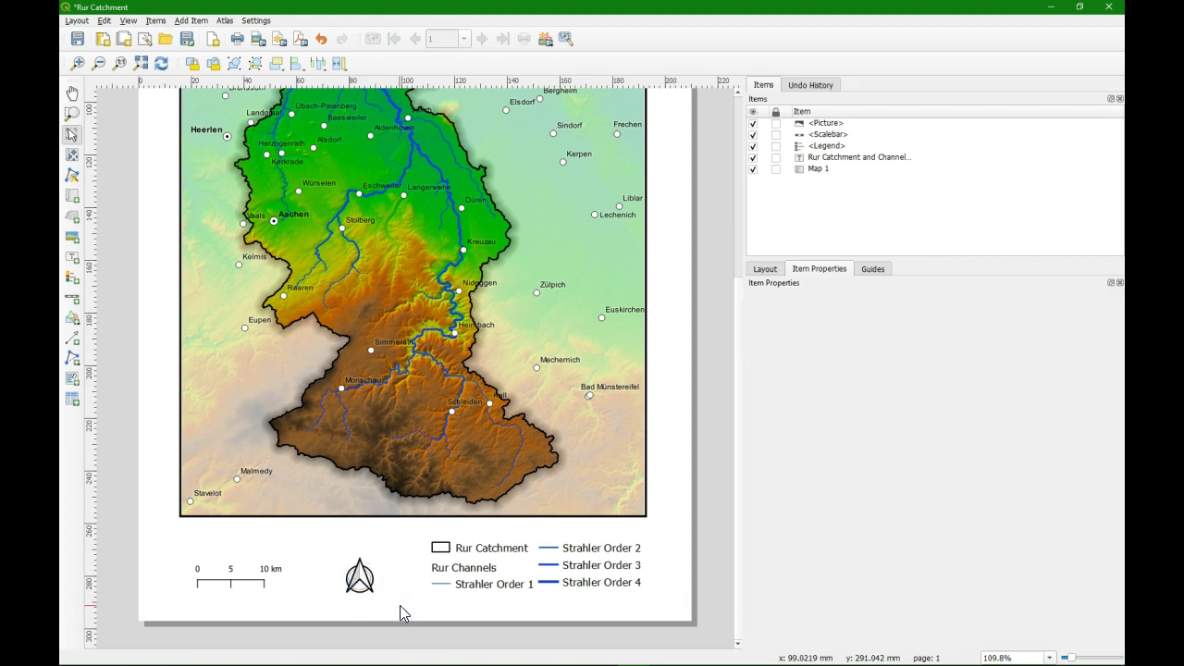
click(77, 298)
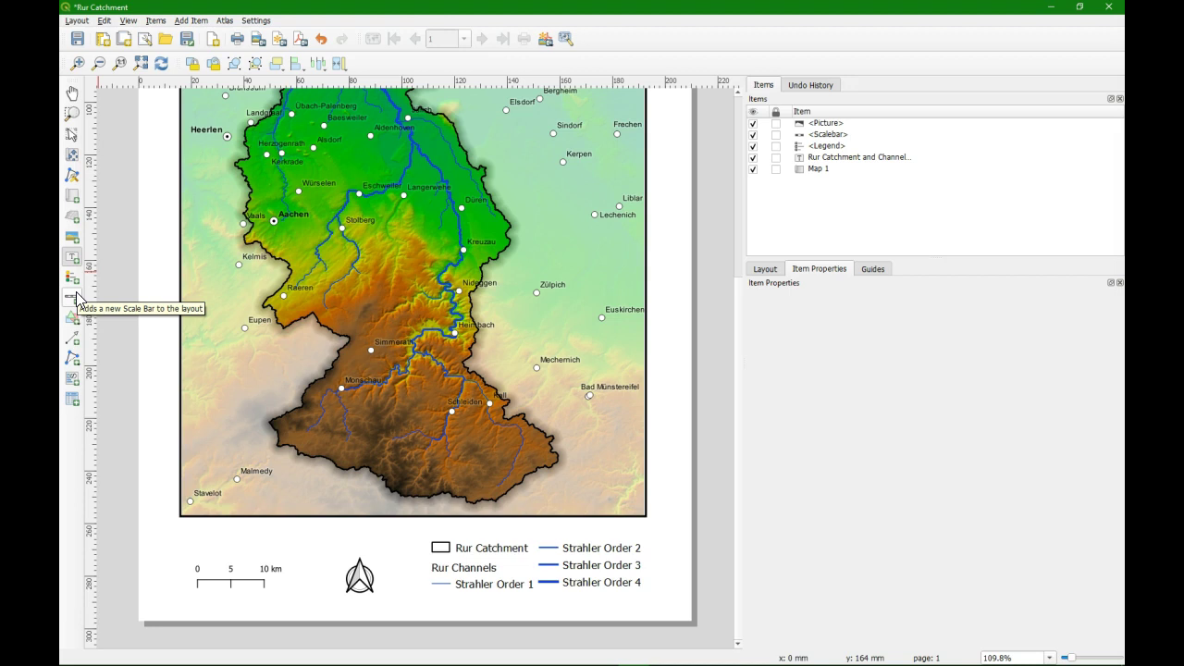
Draw a label above the scale bar reading 'Data Sources: SRTM and OpenStreetMap', 'Cartographer:' and 'Created on'.
click(72, 297)
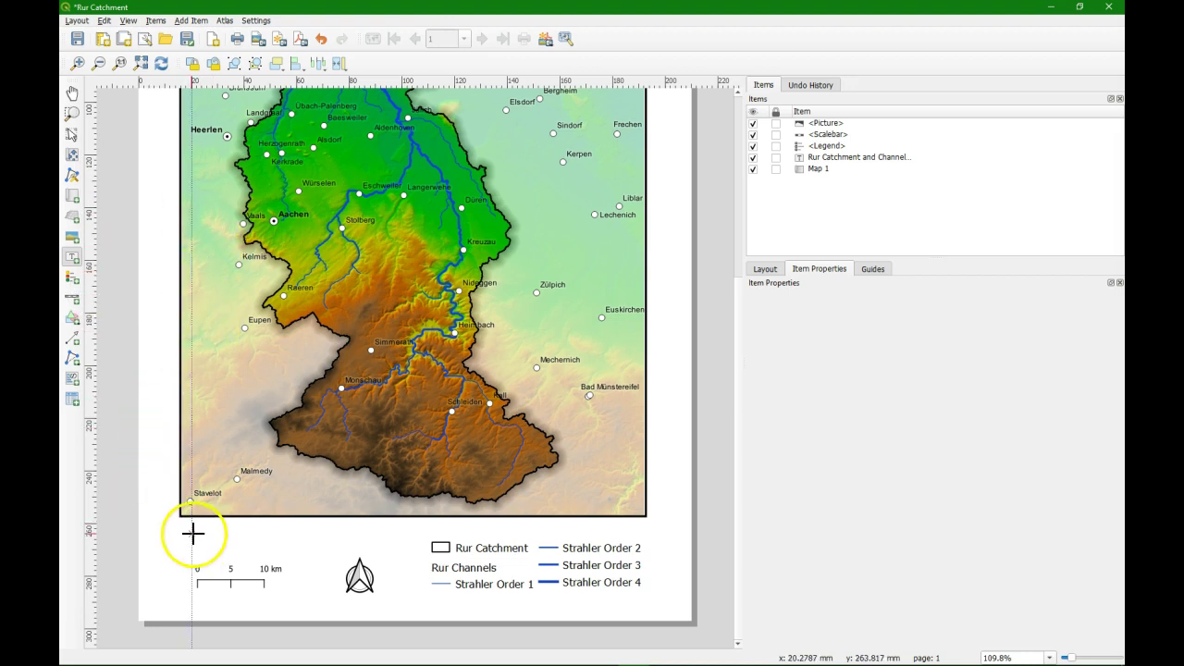
drag(192, 529, 317, 556)
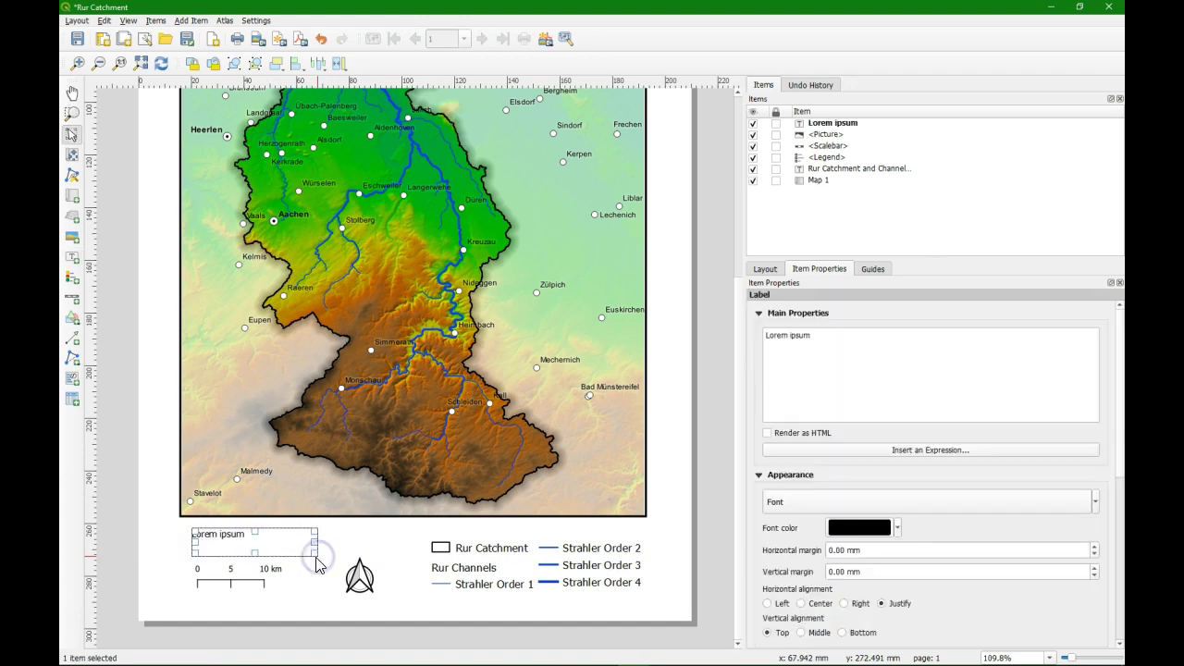
drag(829, 340, 767, 327)
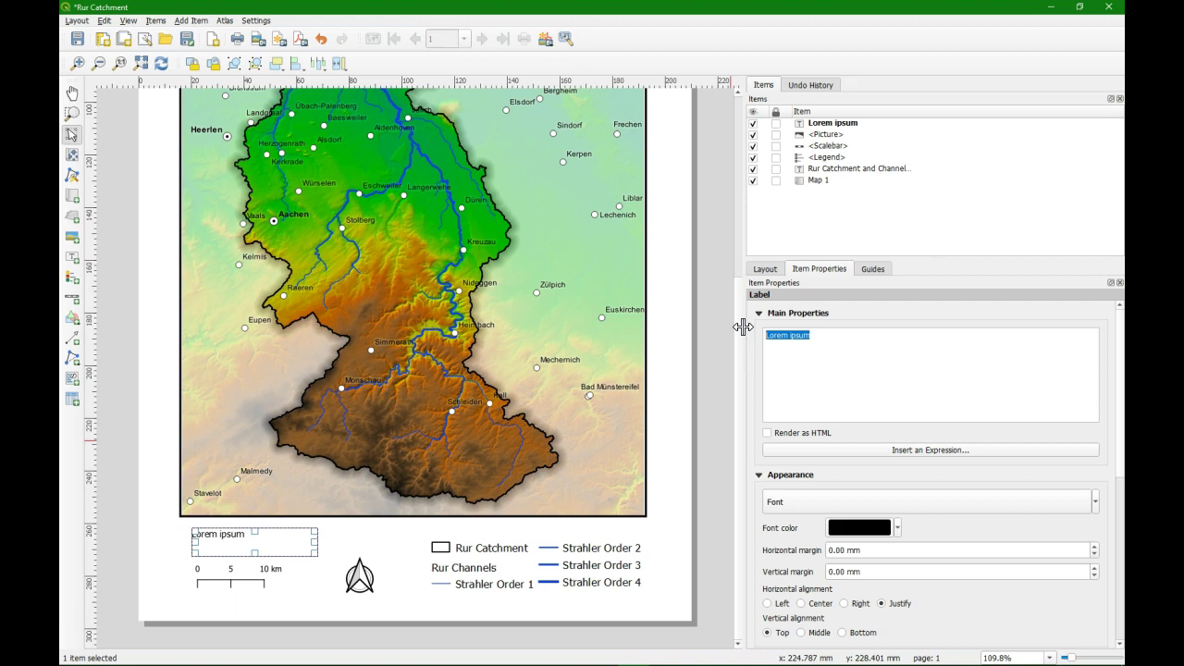
text(Da)
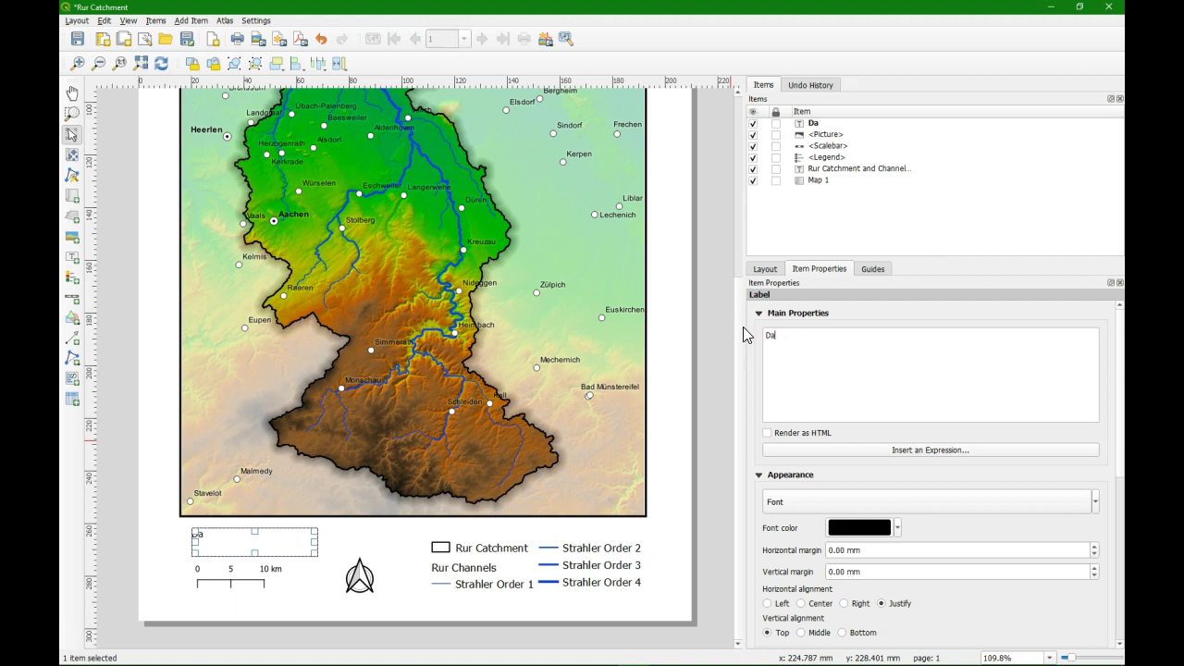
text(ta Sources: SRT)
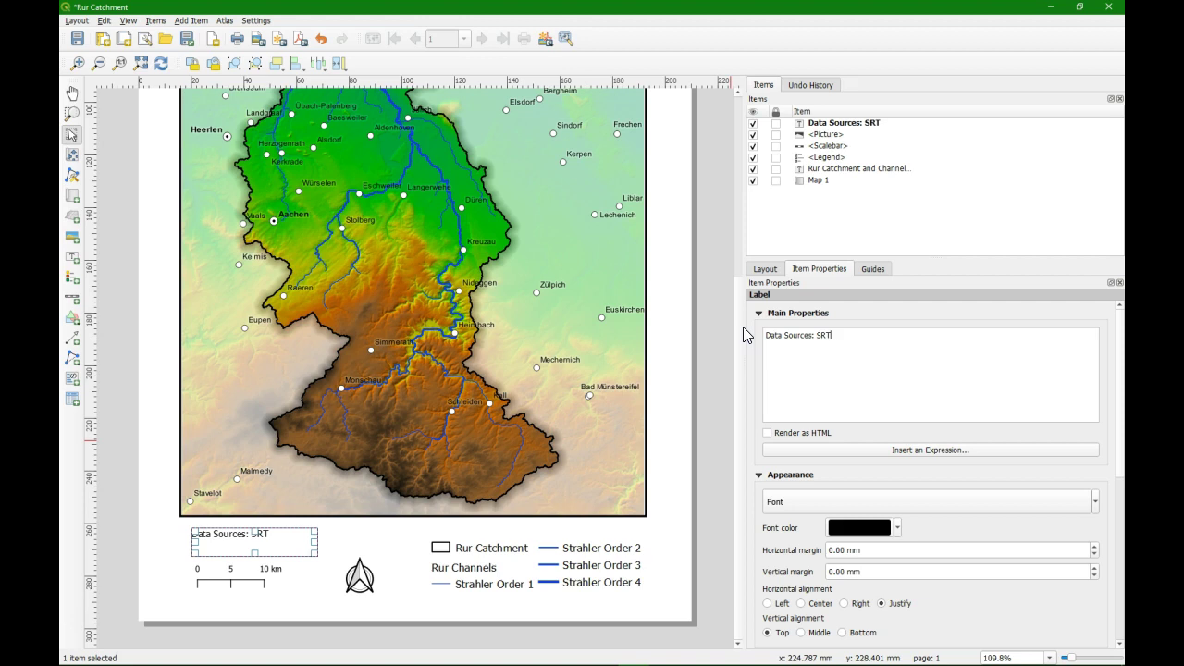
text(M and OpenS)
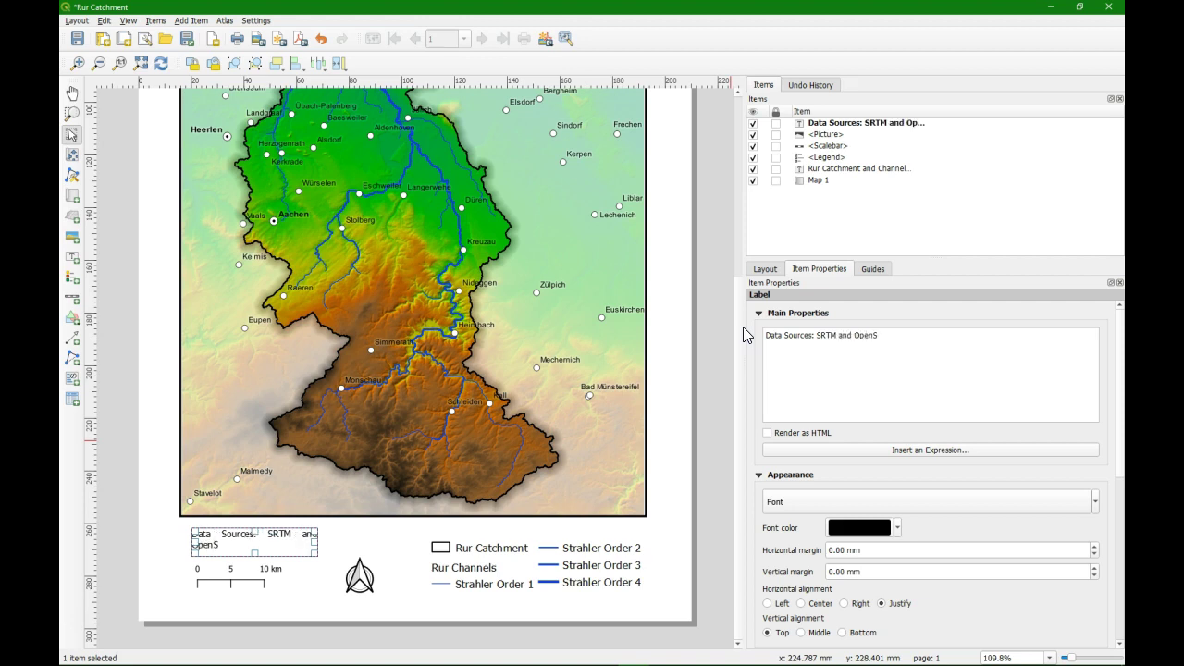
text(treetMap)
text(Cartograph)
text(er)
text(:)
key(Return)
key(Return)
text(Created o)
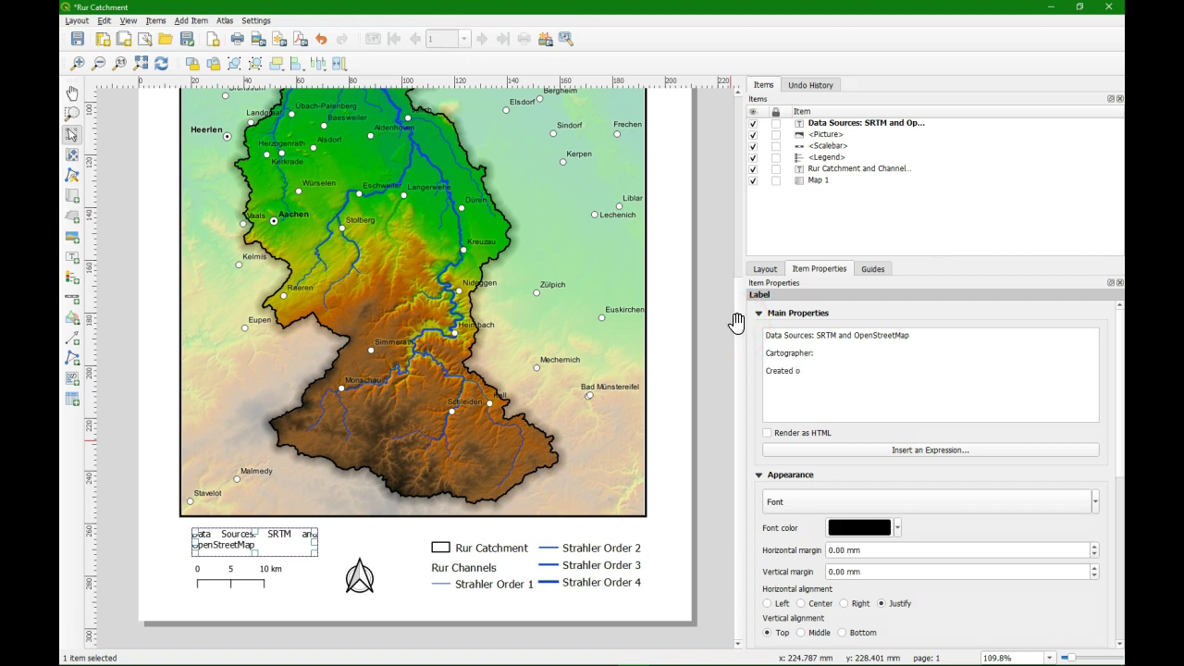
text(n:)
Replace the creation line with a concat('Created on: ', format_date(...$now..., 'MMMM dd yyyy')) expression.
click(930, 450)
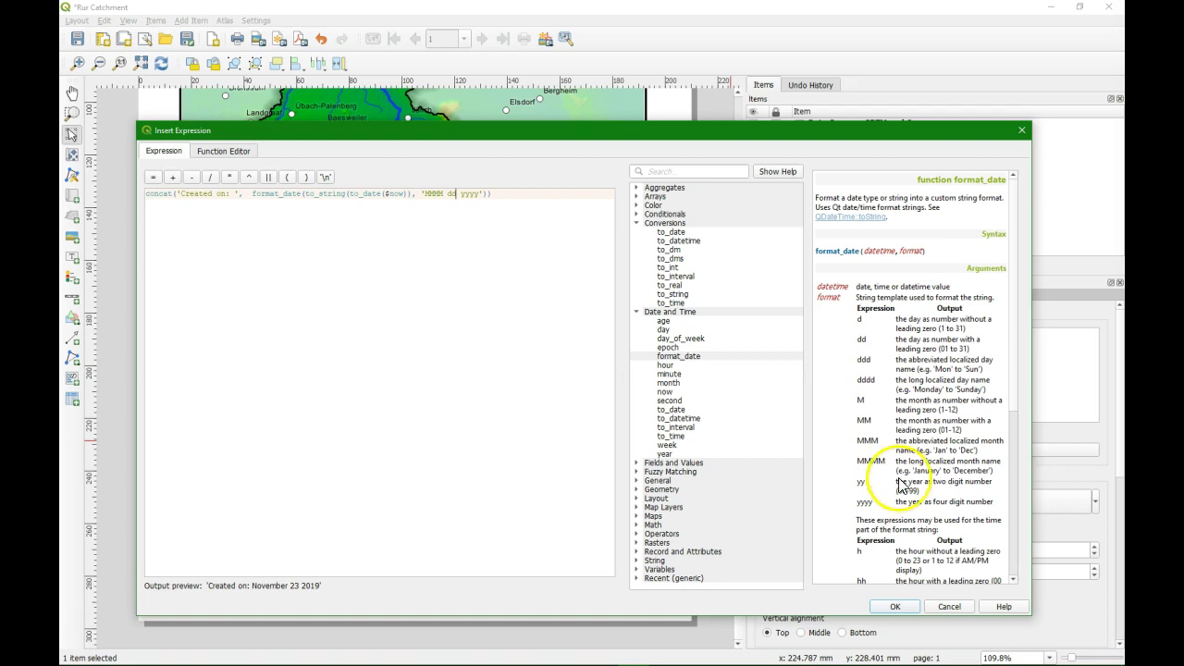
click(897, 607)
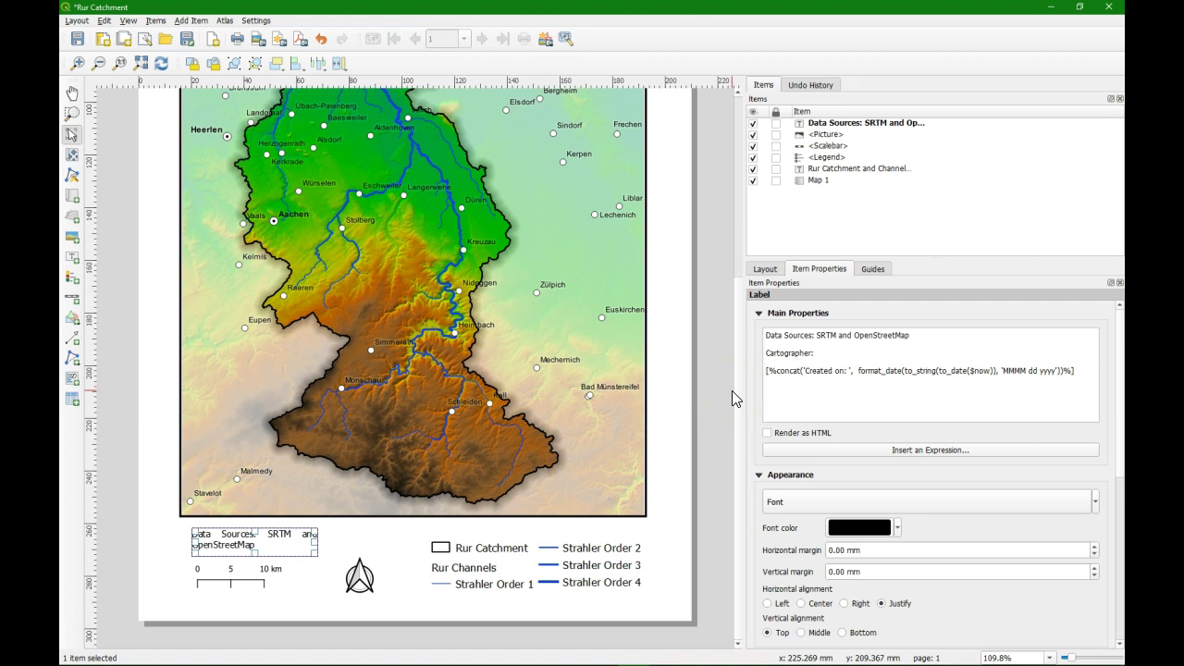
Remove the blank lines from the credits label and widen its box so the lines fit.
click(777, 343)
key(BackSpace)
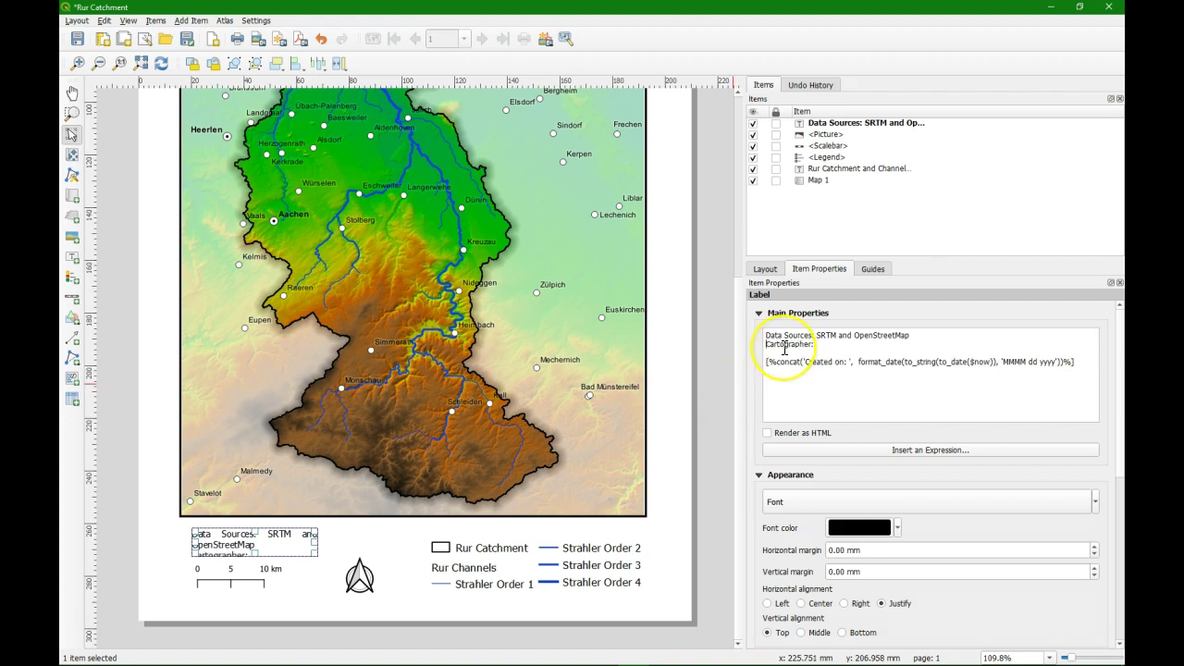
click(784, 352)
key(BackSpace)
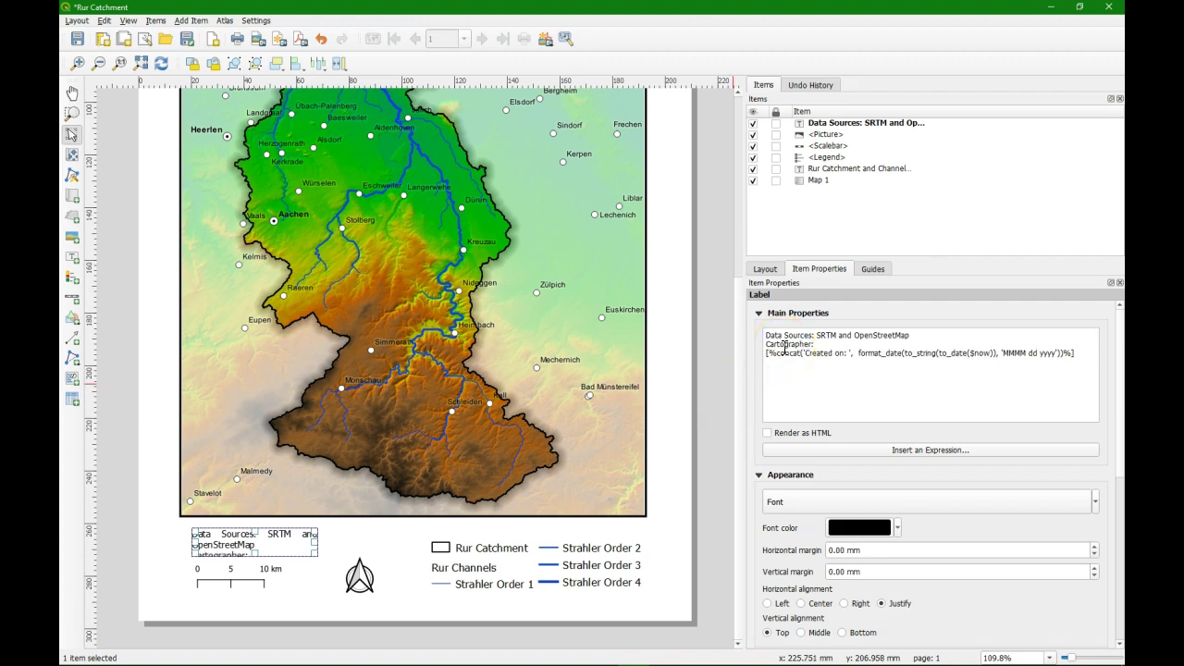
click(255, 554)
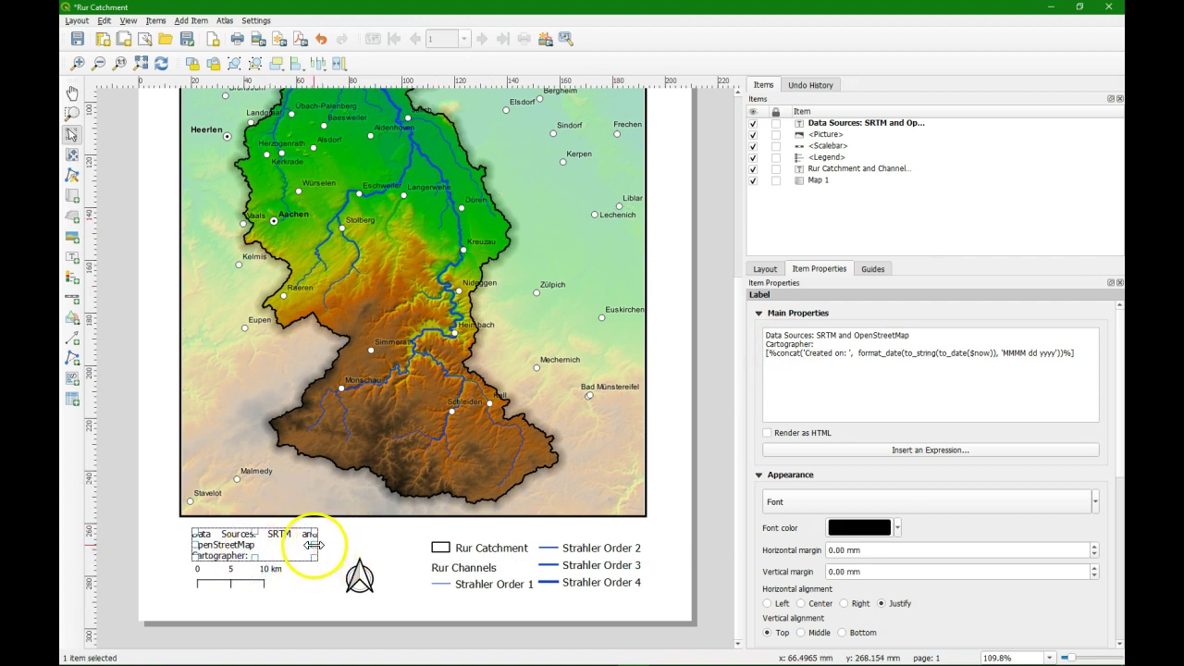
drag(314, 545, 380, 546)
Set the credits label font to 8 points, nudge it right, and return to the Chapter7 window.
click(934, 506)
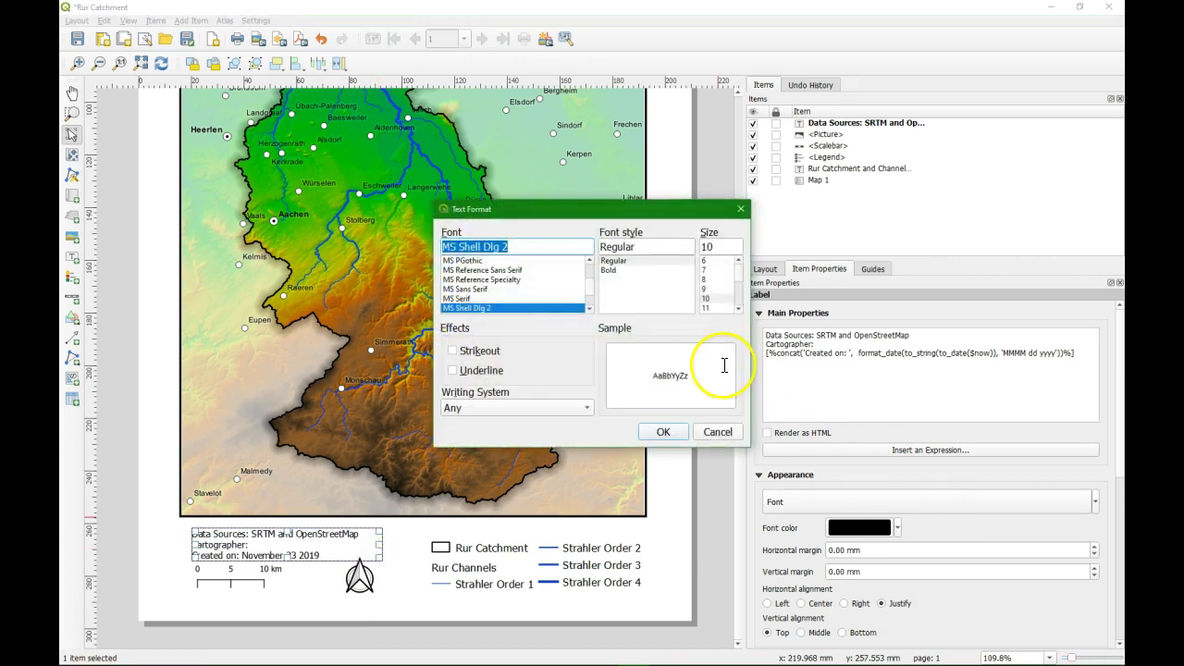
click(708, 280)
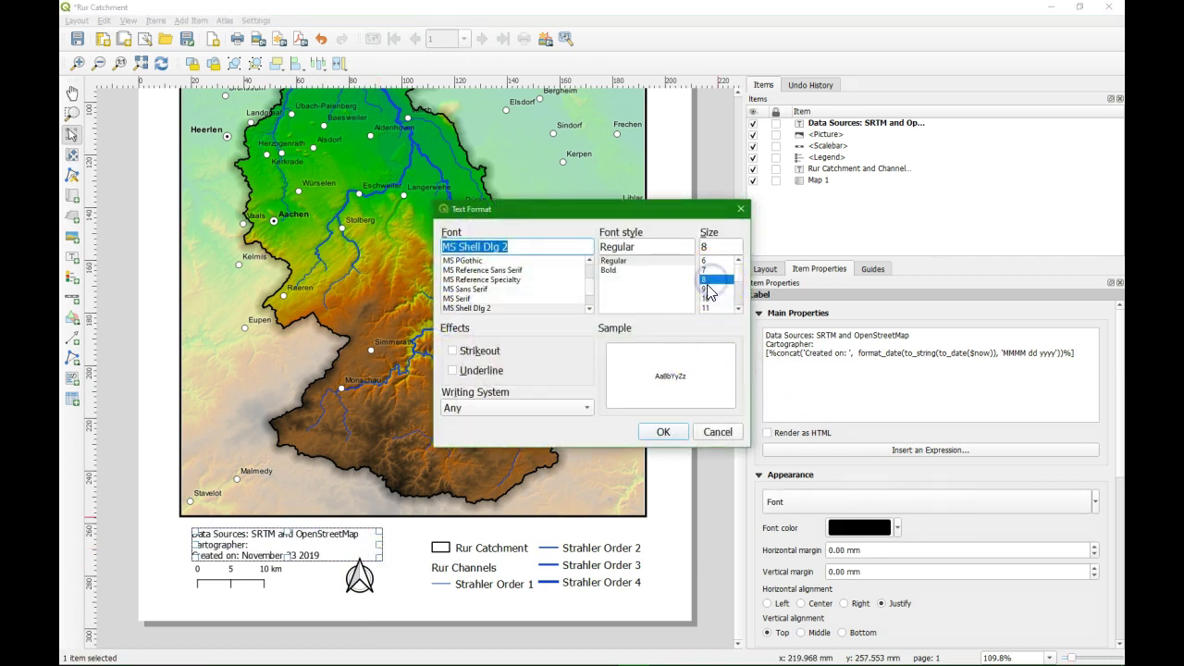
click(675, 433)
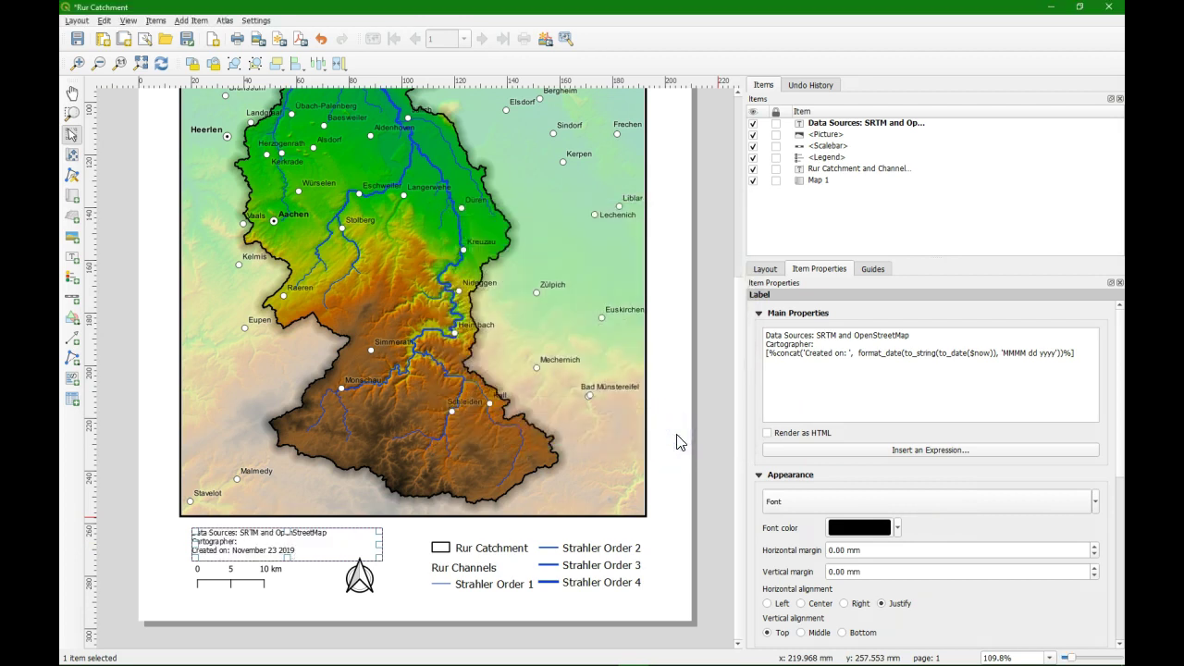
drag(248, 547, 250, 547)
click(288, 606)
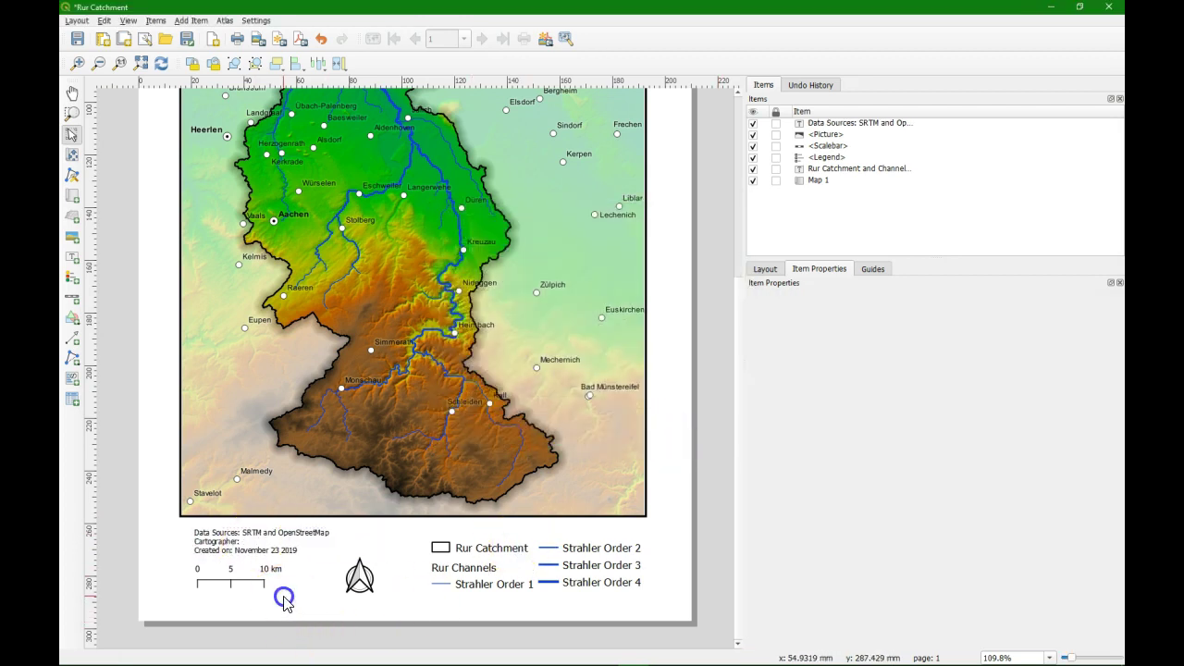
mouse_move(608, 647)
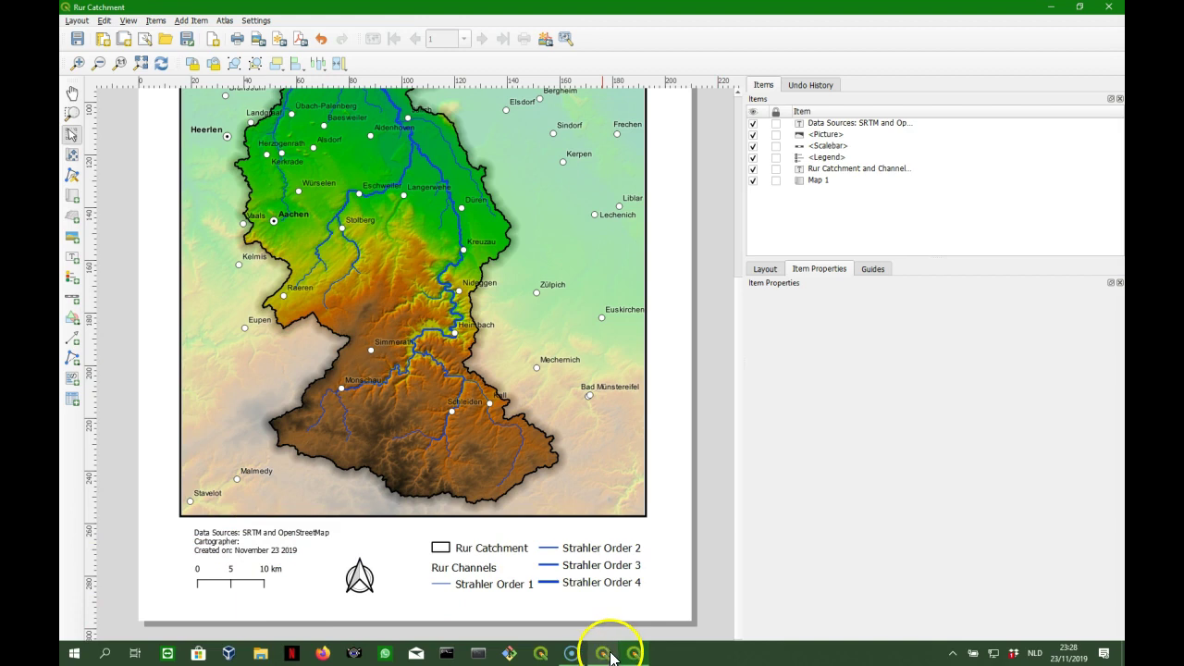
click(602, 653)
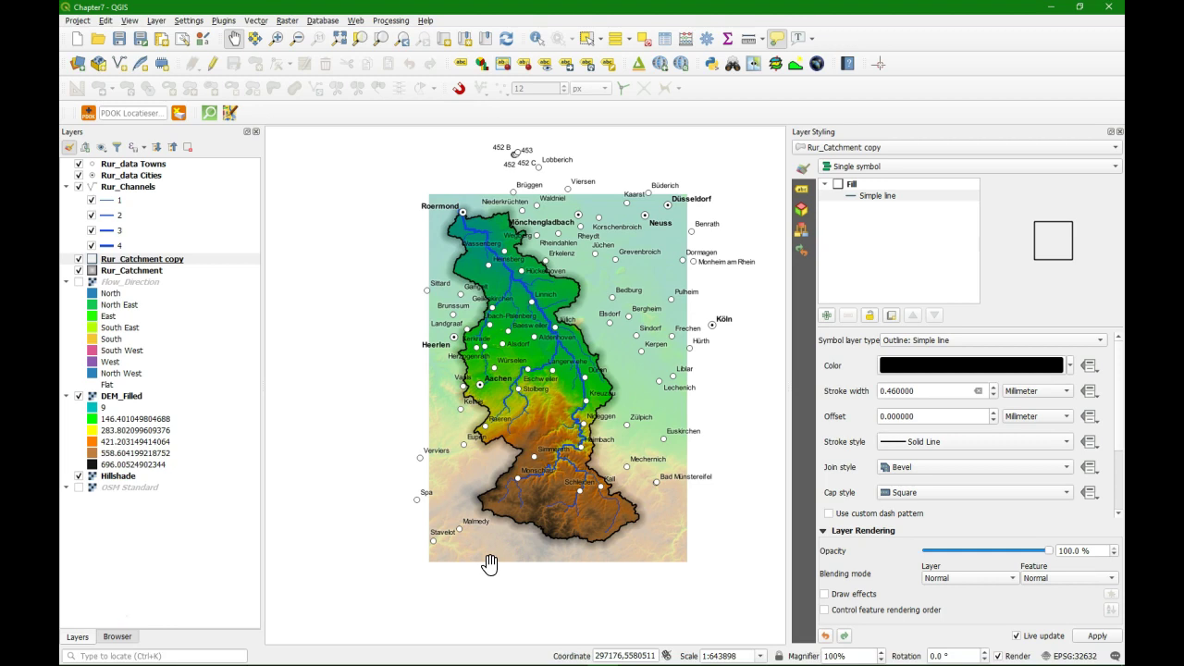
Open the global Variables page of the QGIS Options dialog.
click(196, 21)
click(205, 107)
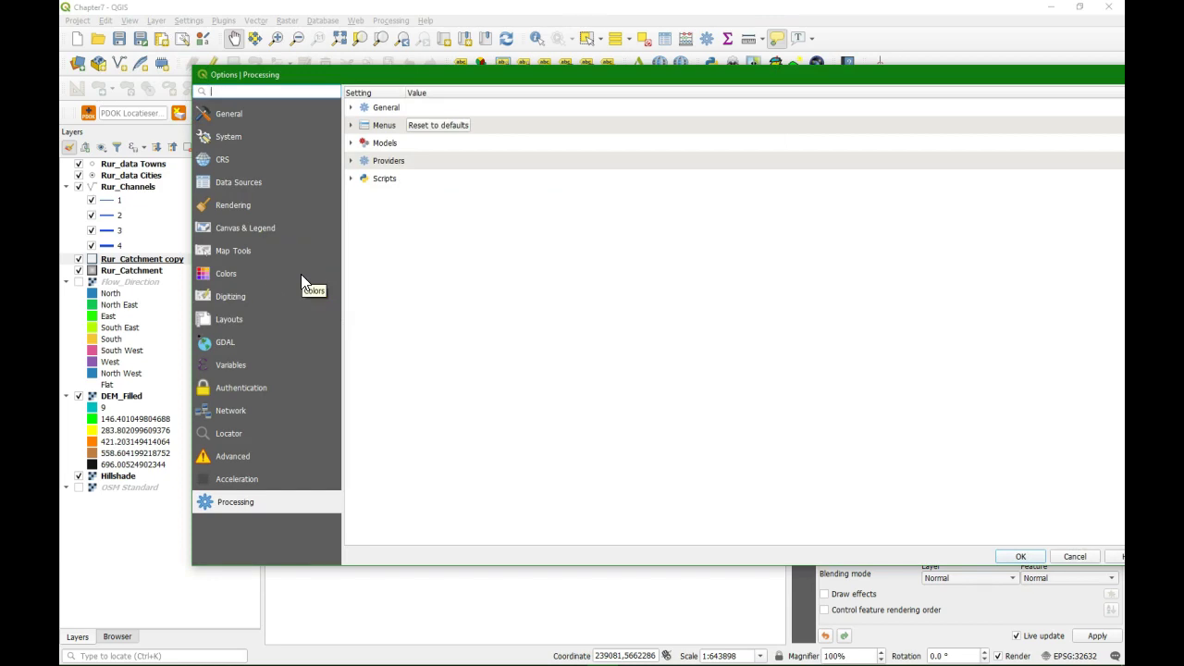
click(238, 366)
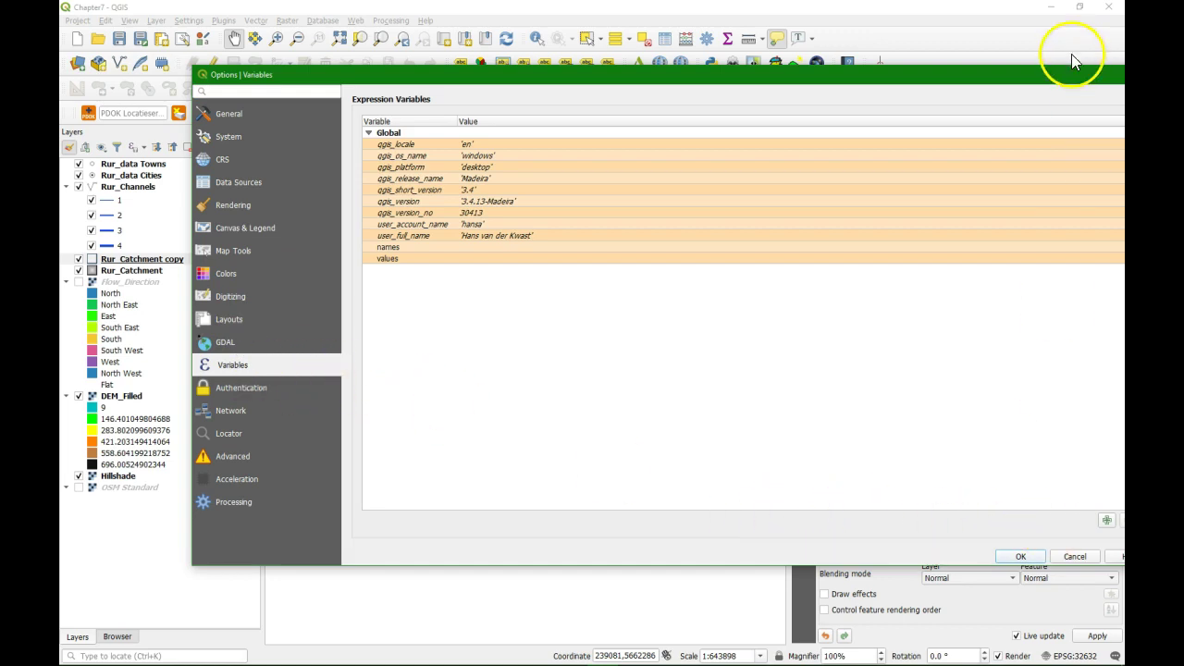
drag(1052, 80, 970, 84)
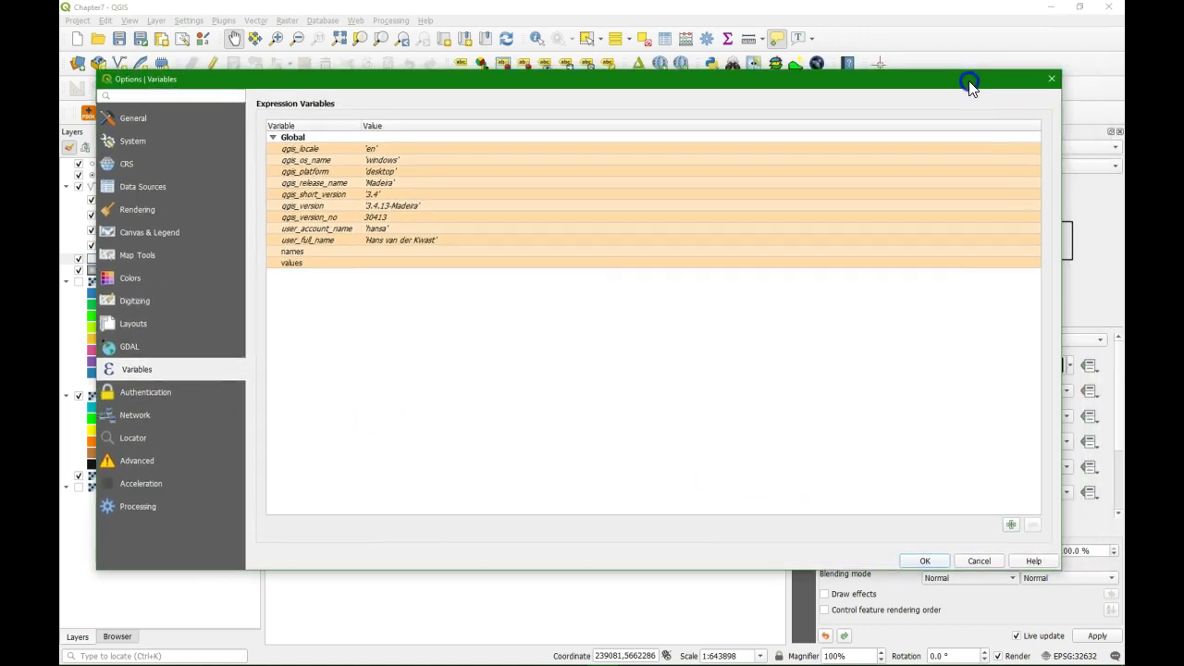
Add a global variable 'cartographer' holding the cartographer's name and apply it.
click(1010, 524)
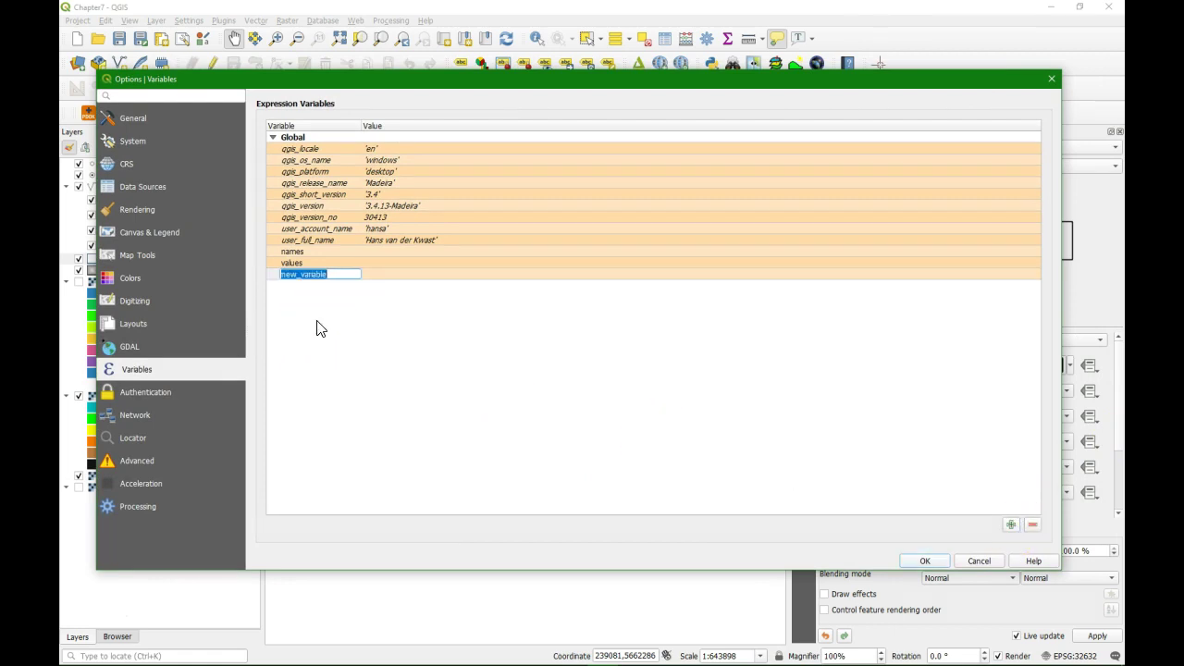
text(cartographer)
click(390, 276)
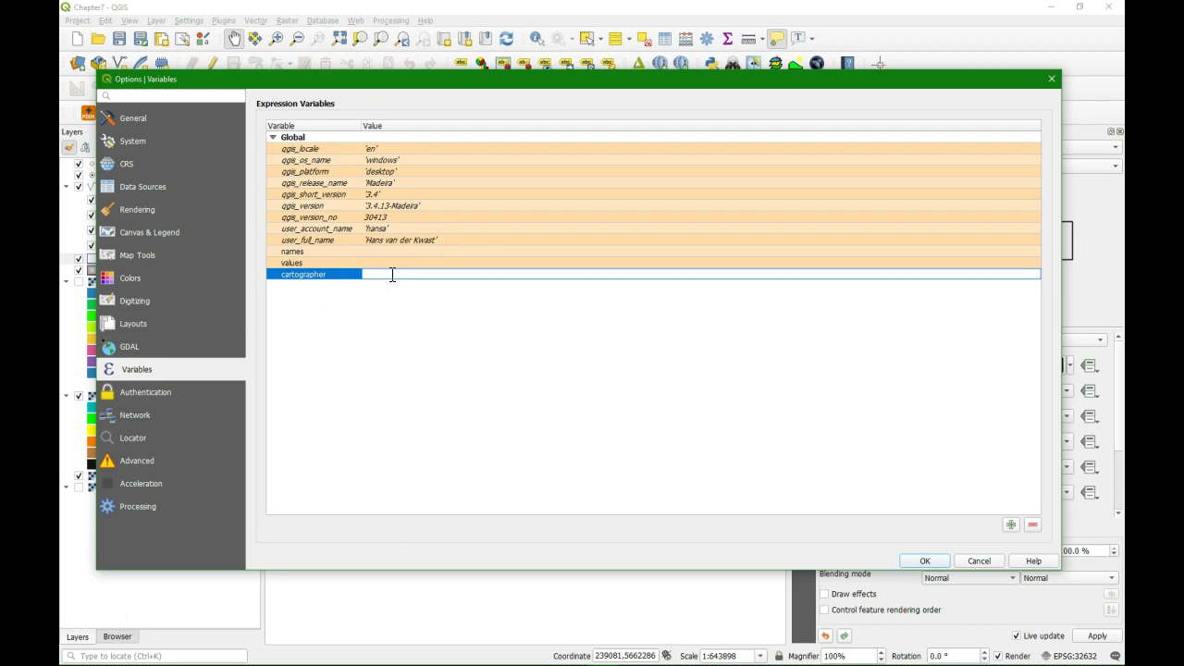
text('Gerard)
click(413, 320)
text(us)
text(Mercator')
click(923, 559)
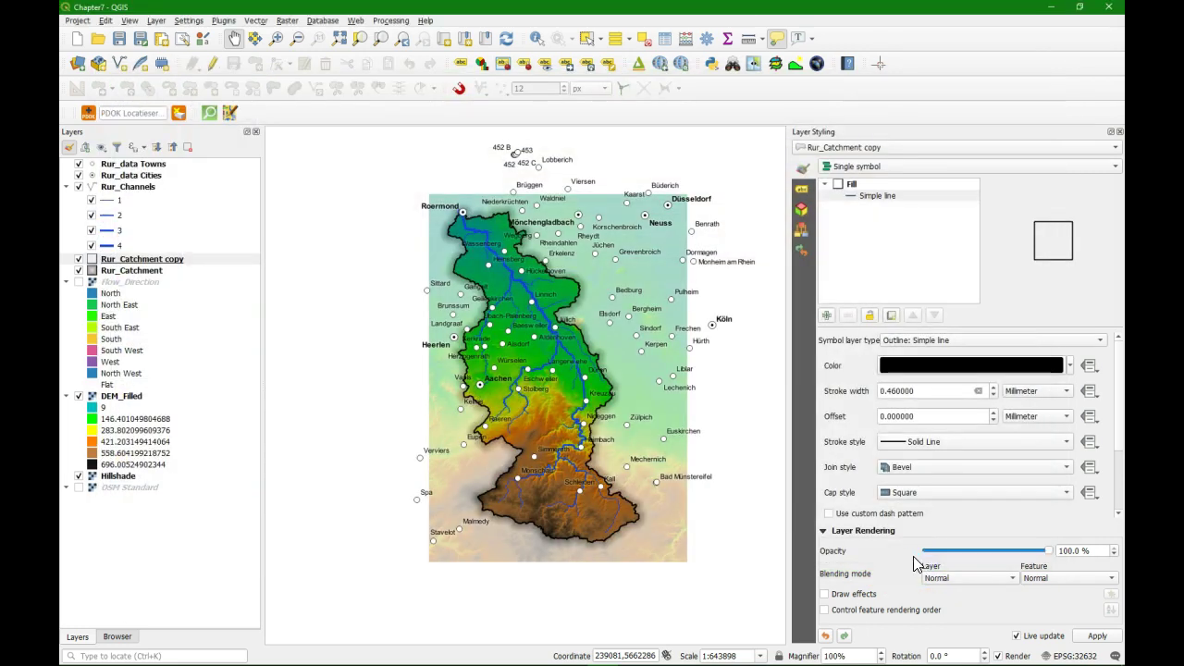
mouse_move(555, 652)
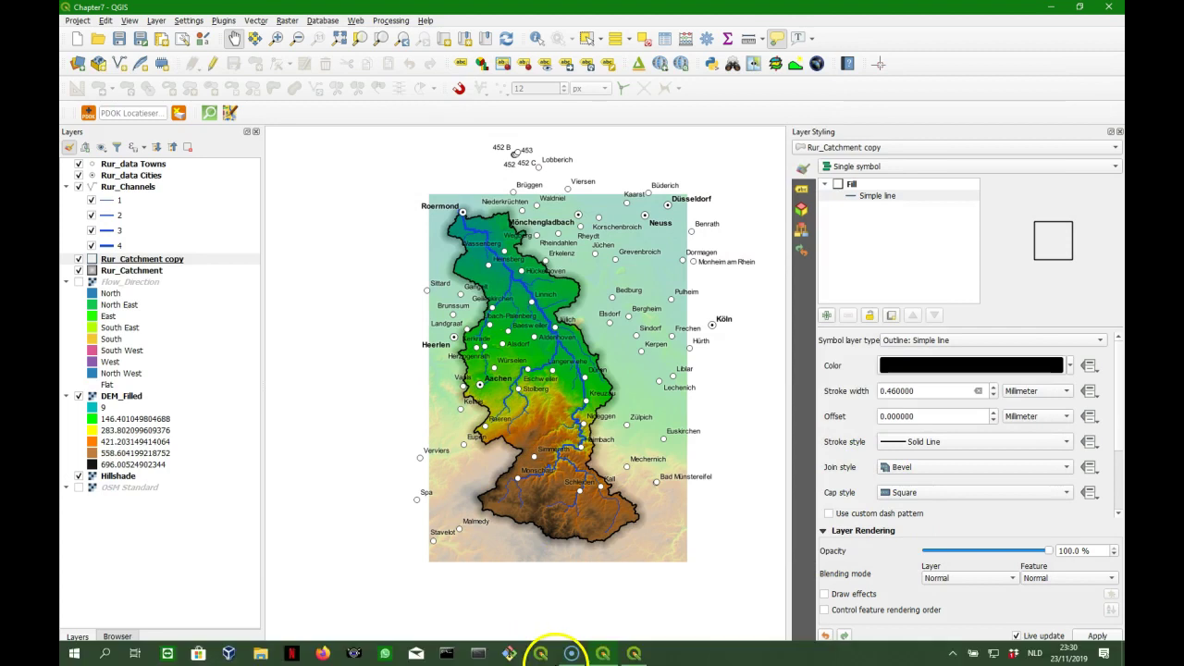
click(633, 653)
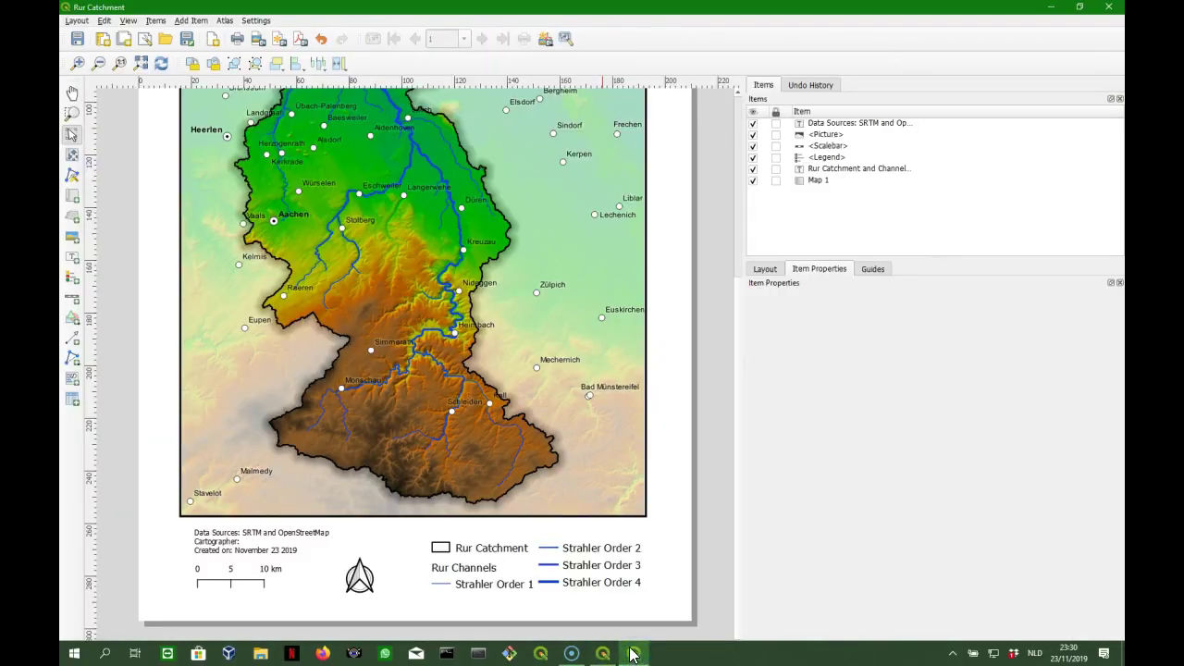
click(251, 541)
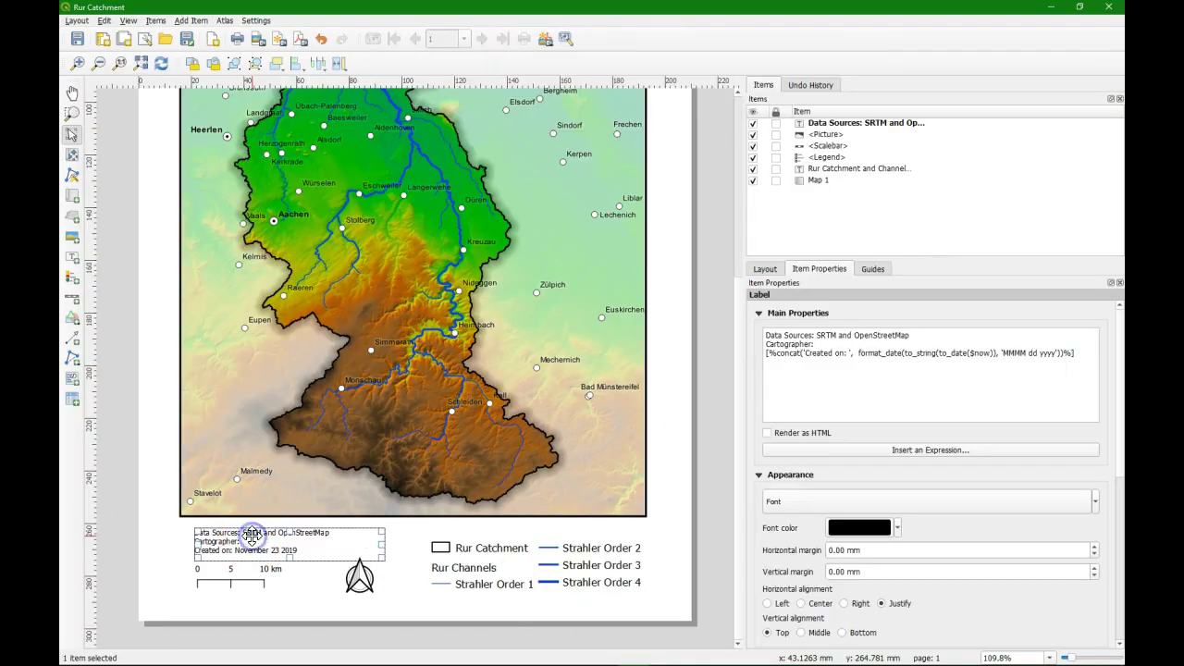
click(816, 352)
click(868, 455)
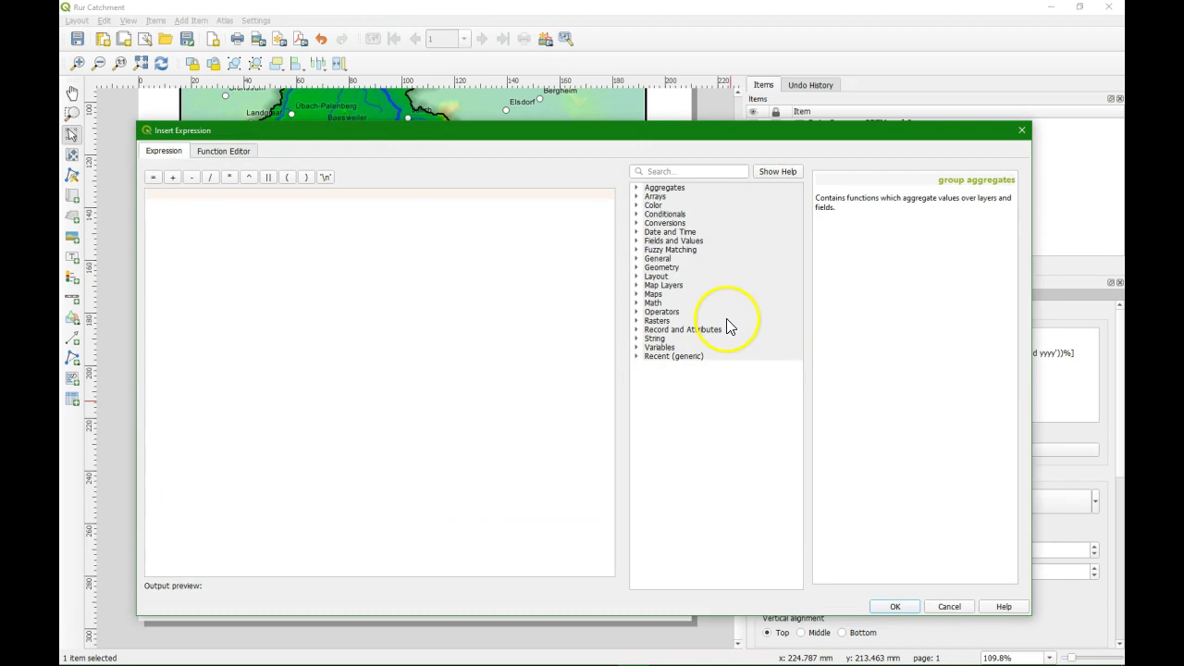
click(635, 347)
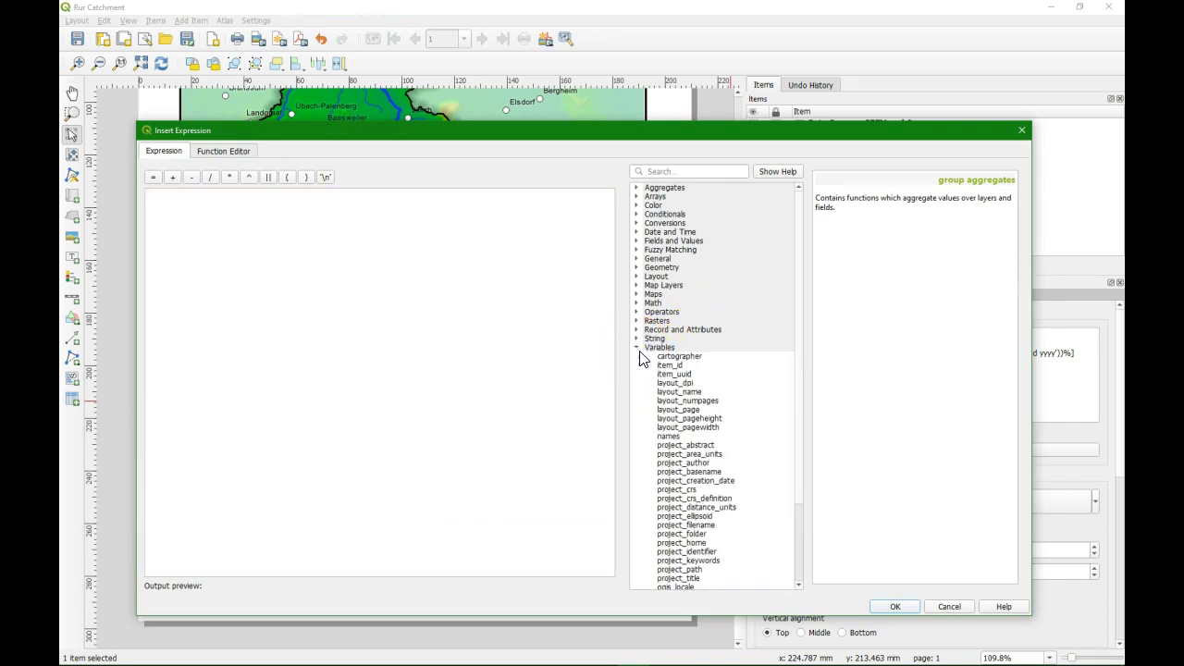
click(685, 357)
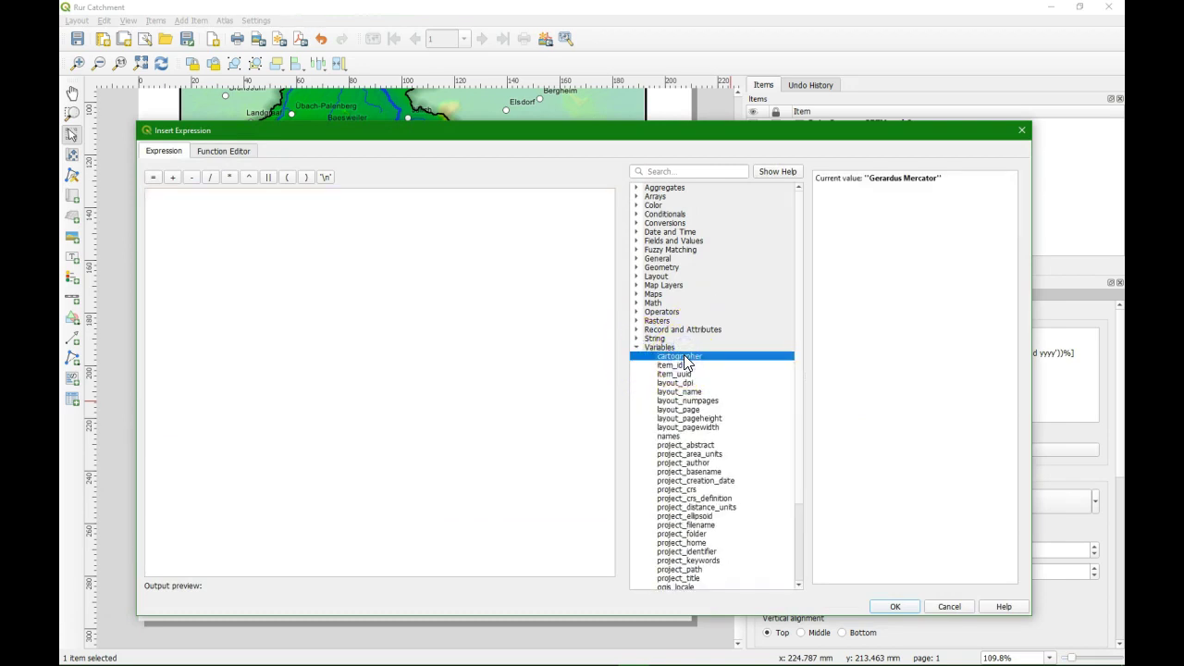
double_click(684, 357)
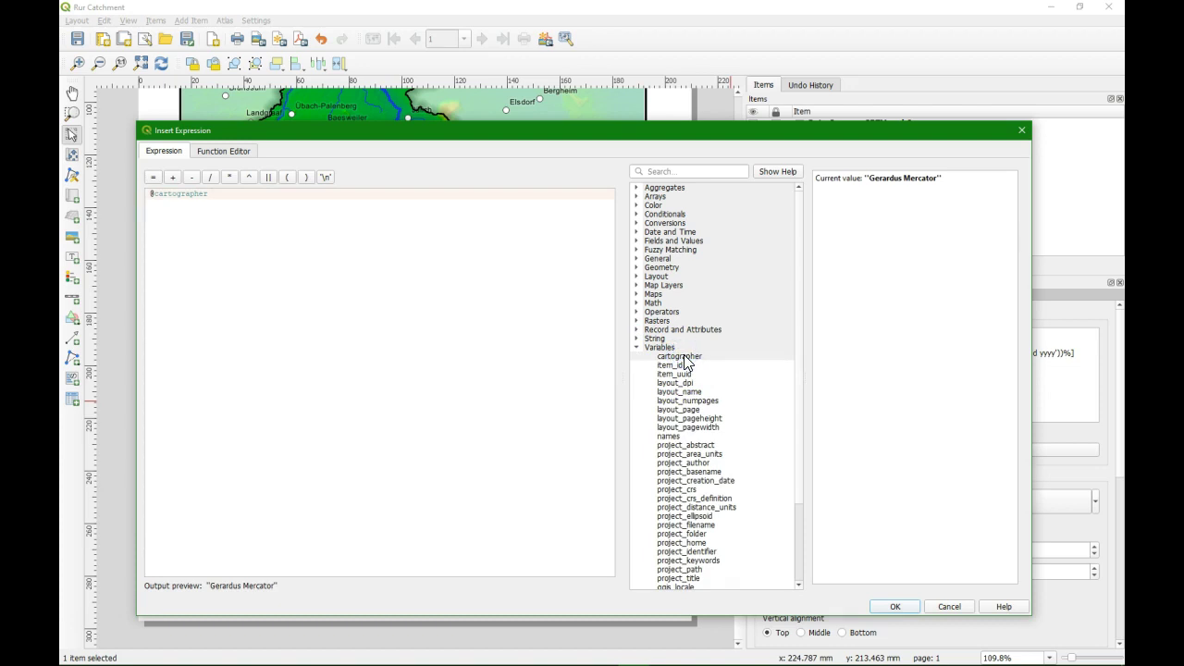
click(893, 606)
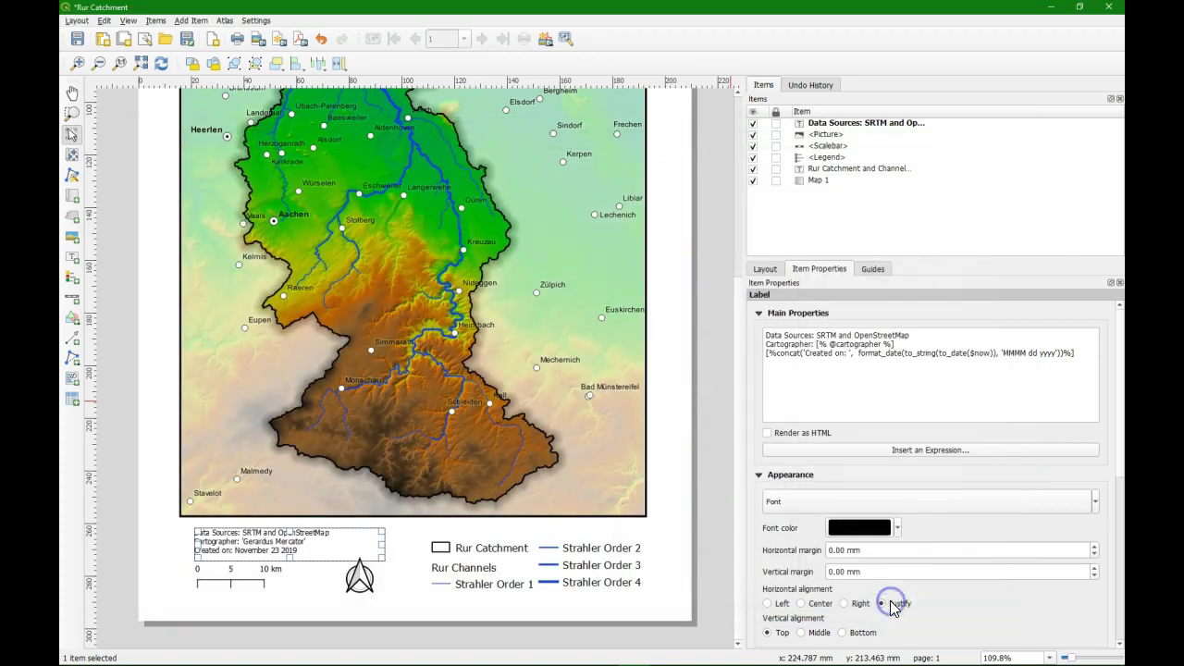
key(ctrl+s)
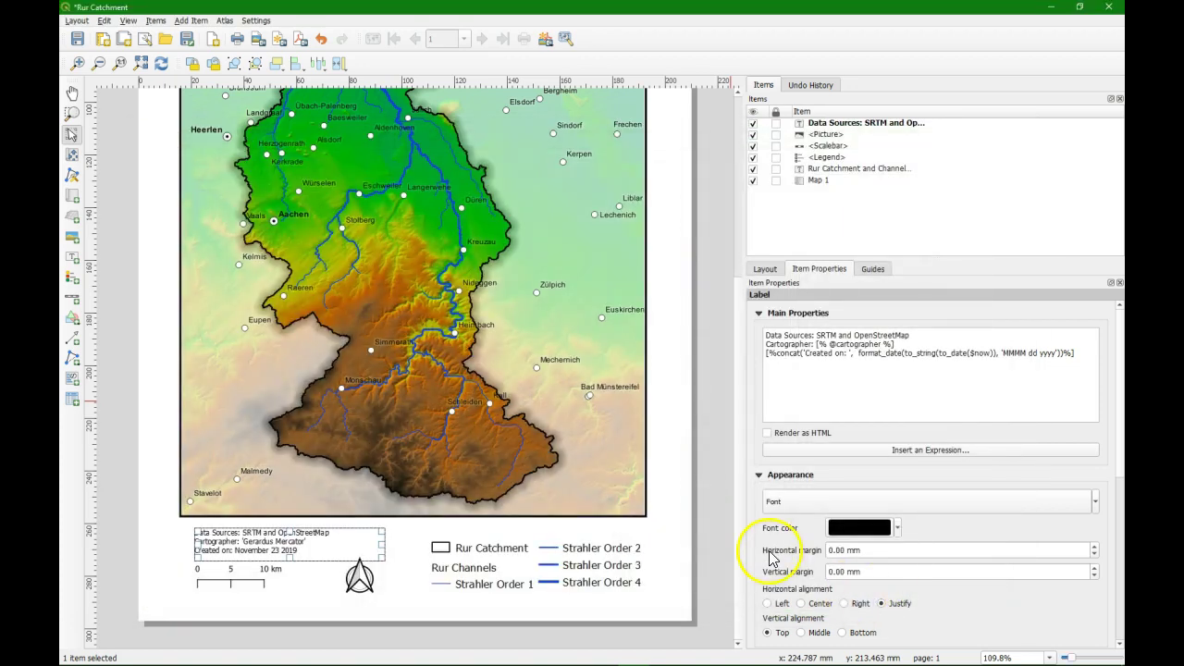
Group all layers from Rur_data Towns to Hillshade into a new Main Map group.
click(602, 653)
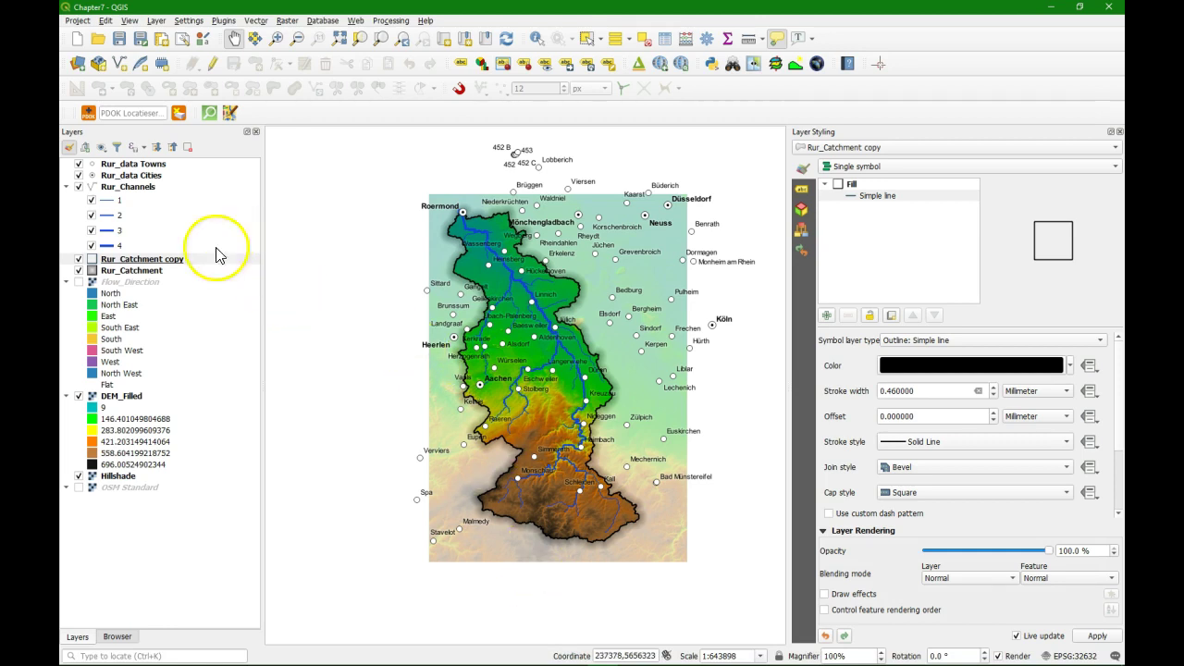
click(129, 163)
shift+click(120, 476)
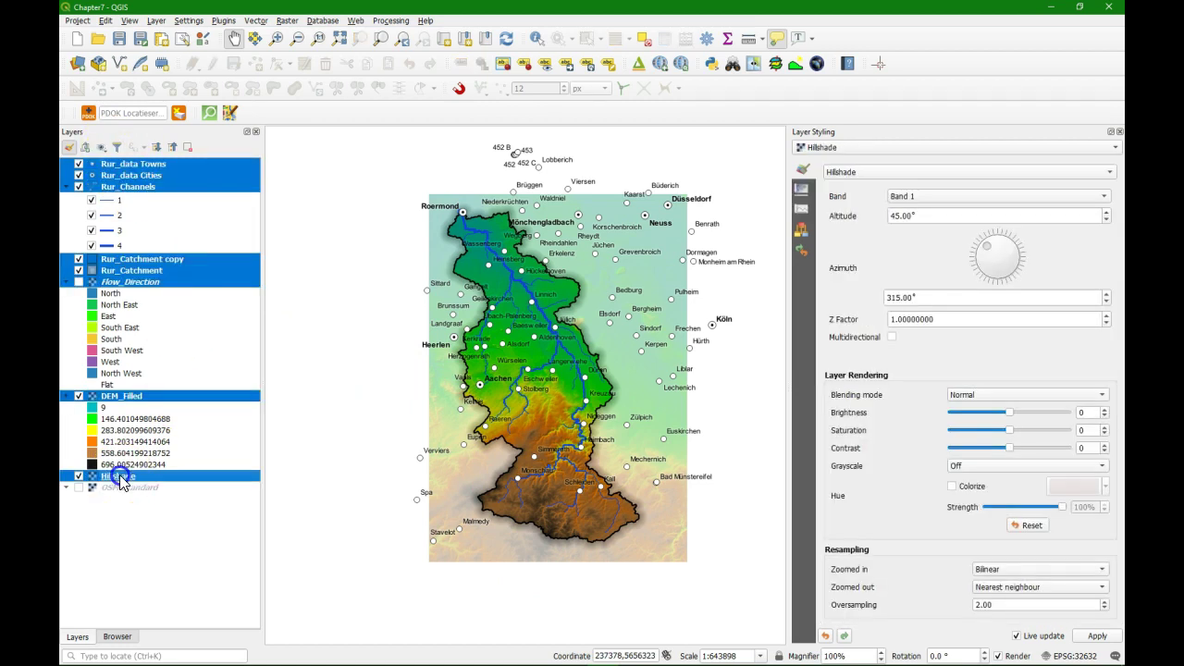
right_click(126, 167)
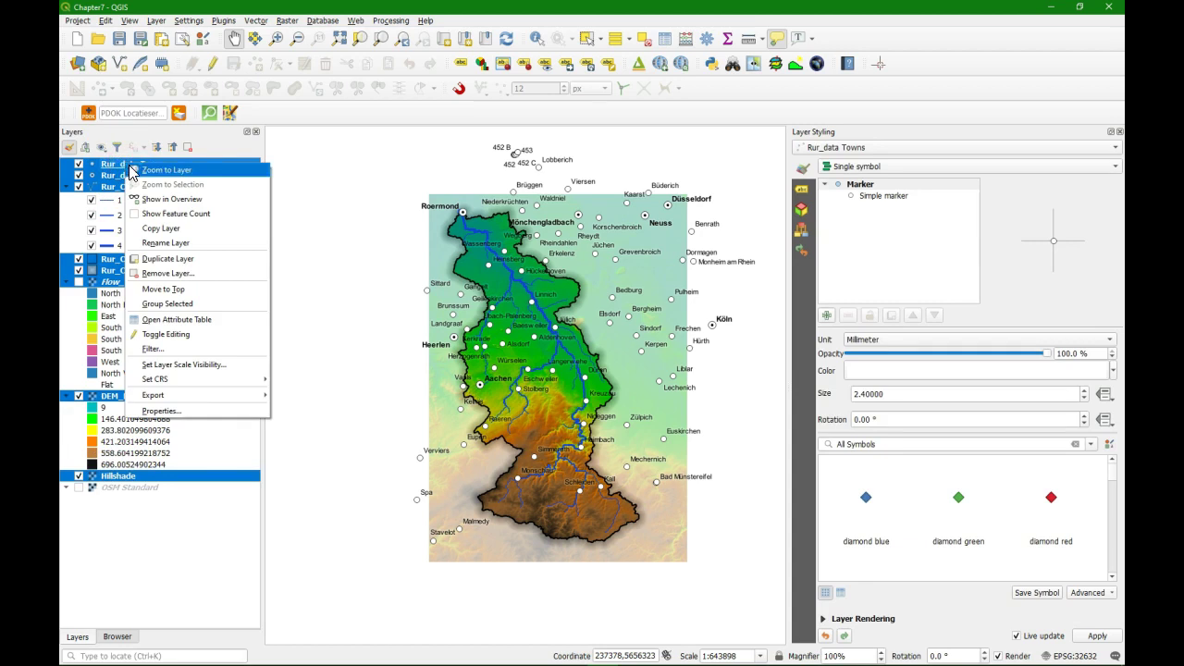
click(159, 304)
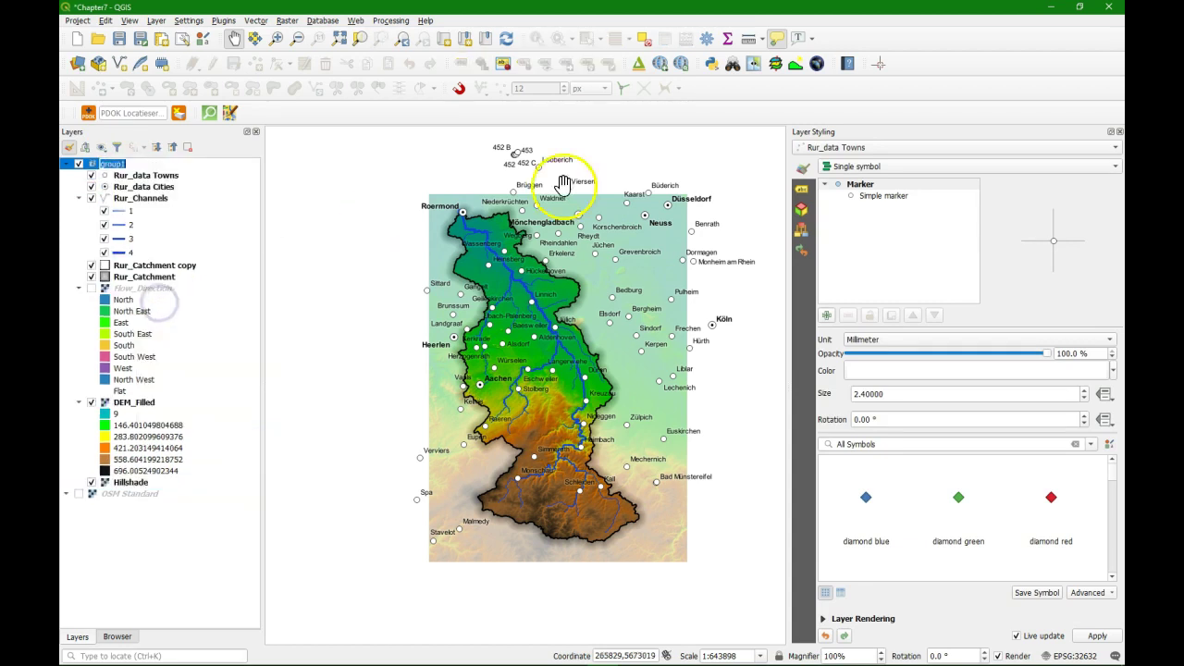
click(1119, 131)
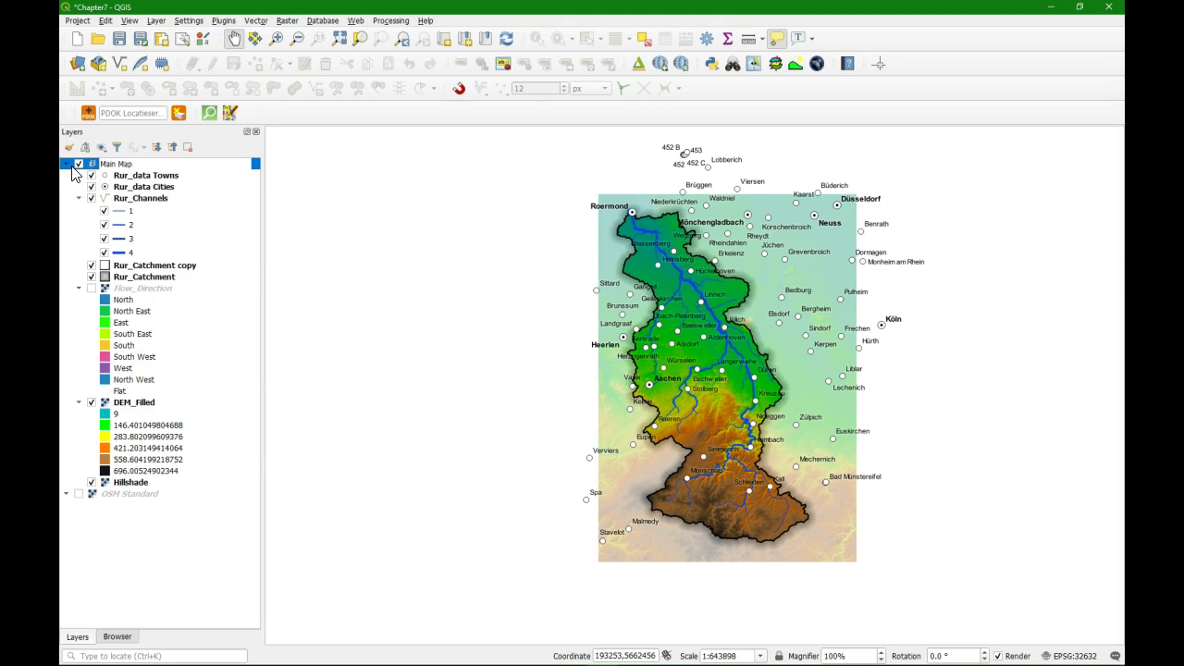
Save the current layer visibility as a new map theme named Main Map.
click(101, 147)
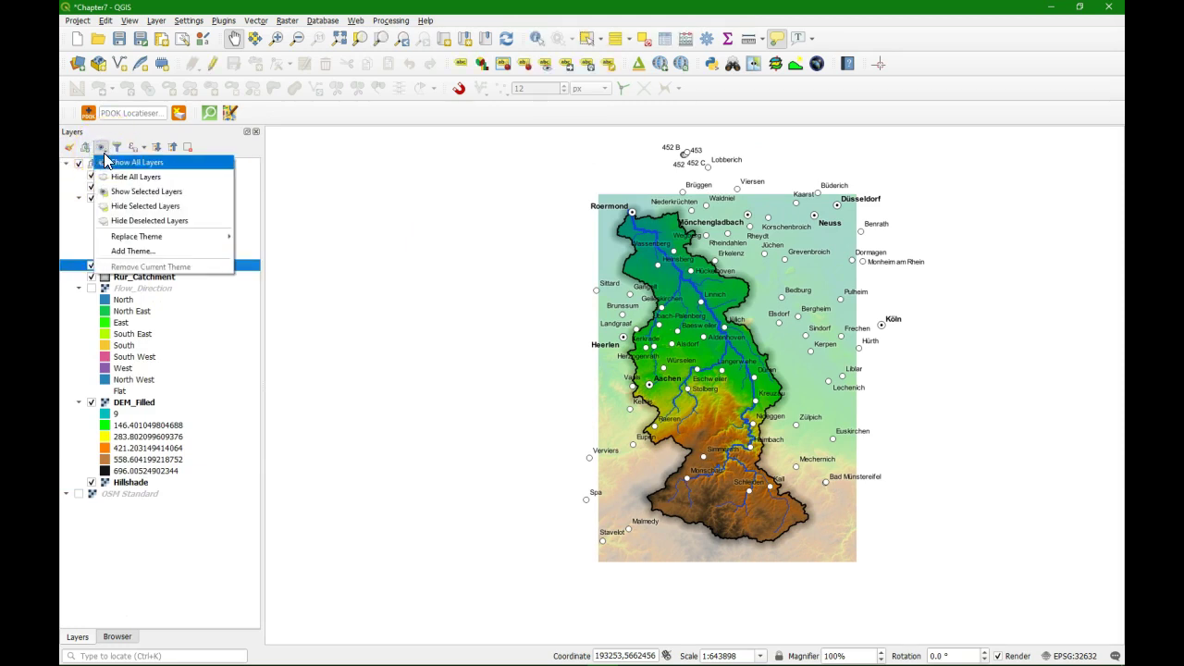
click(139, 250)
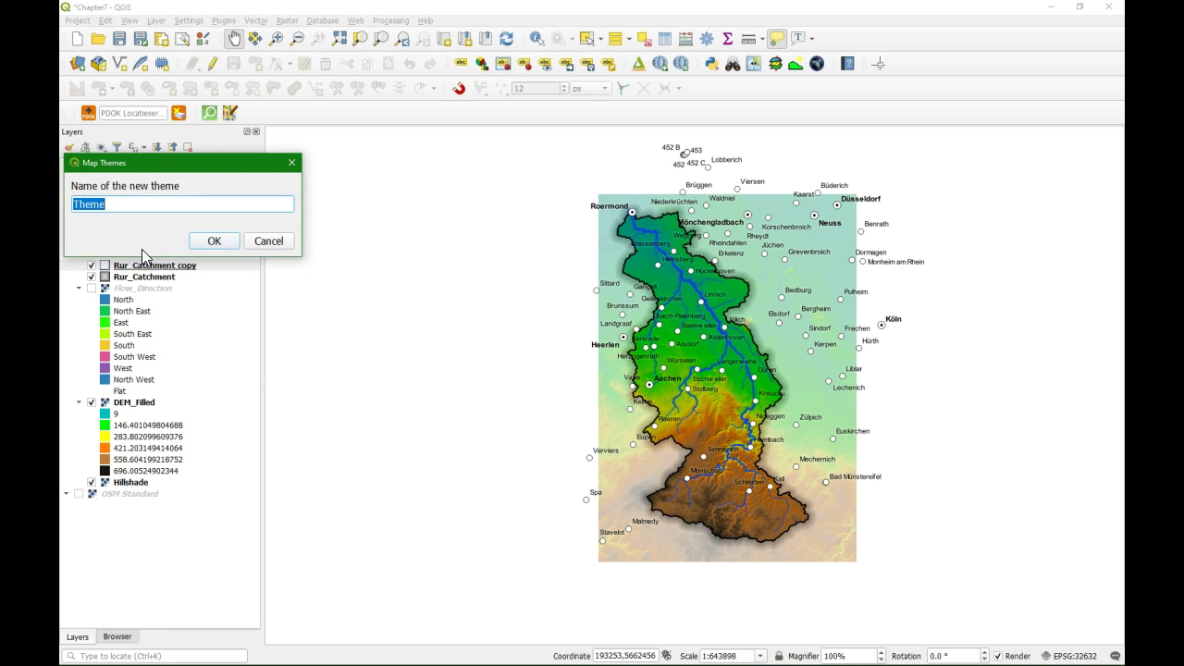
text(Main Map)
click(214, 241)
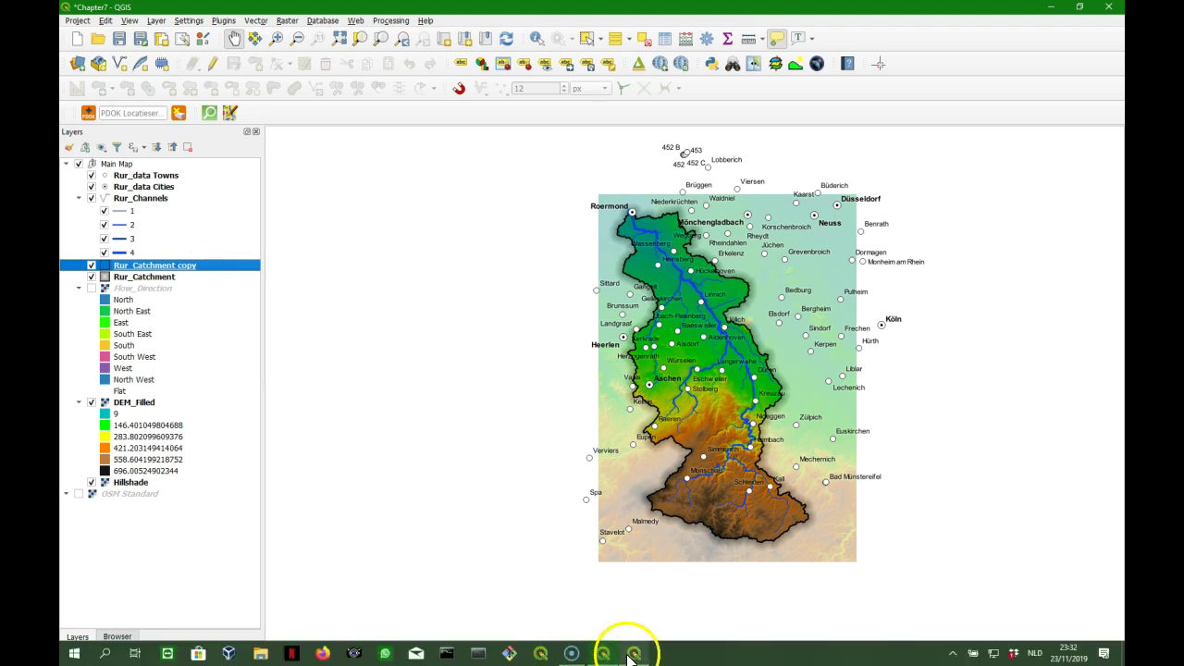
Set Map 1 in the Rur Catchment layout to follow the Main Map theme.
click(631, 654)
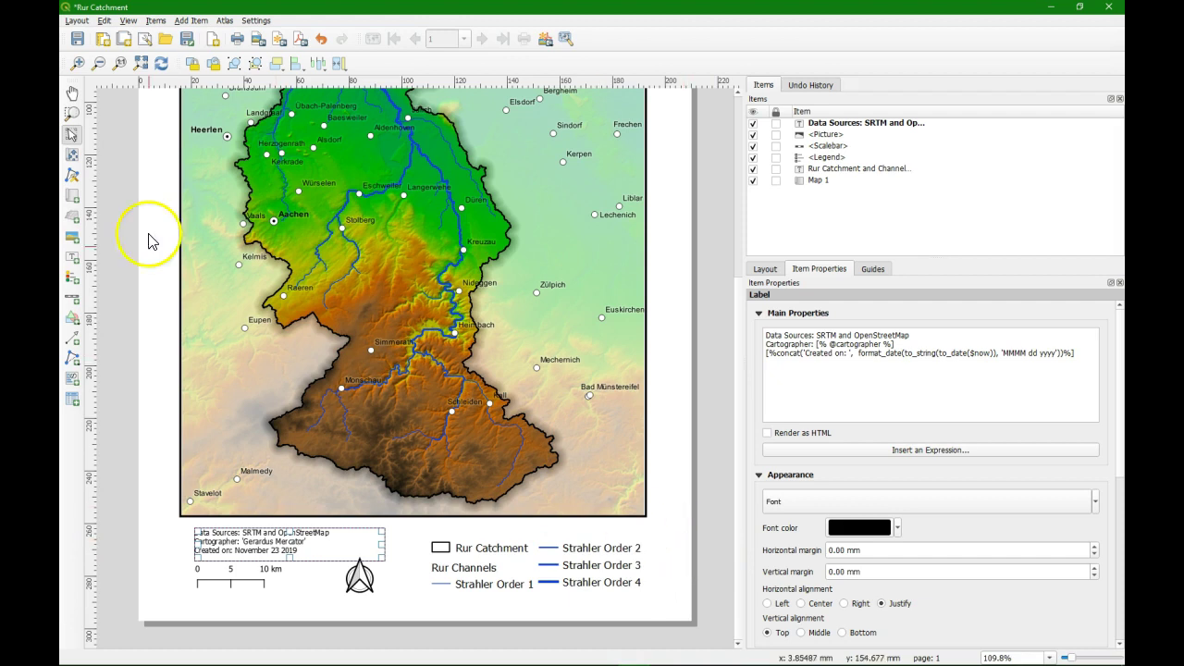
click(202, 239)
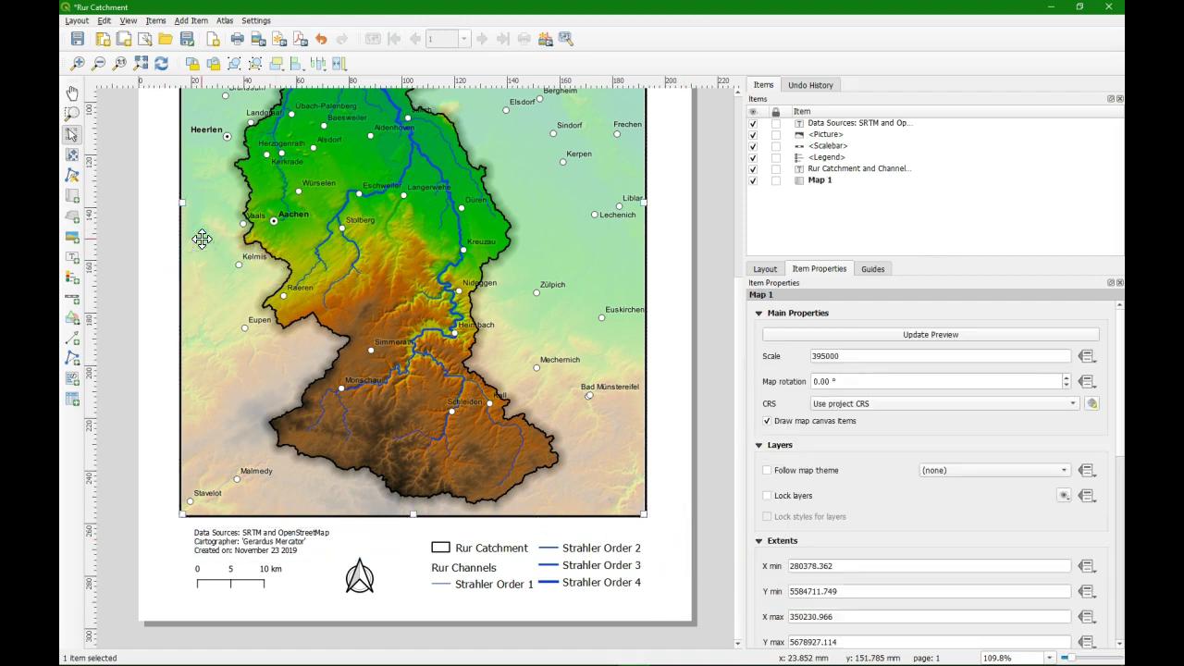
click(767, 470)
click(946, 470)
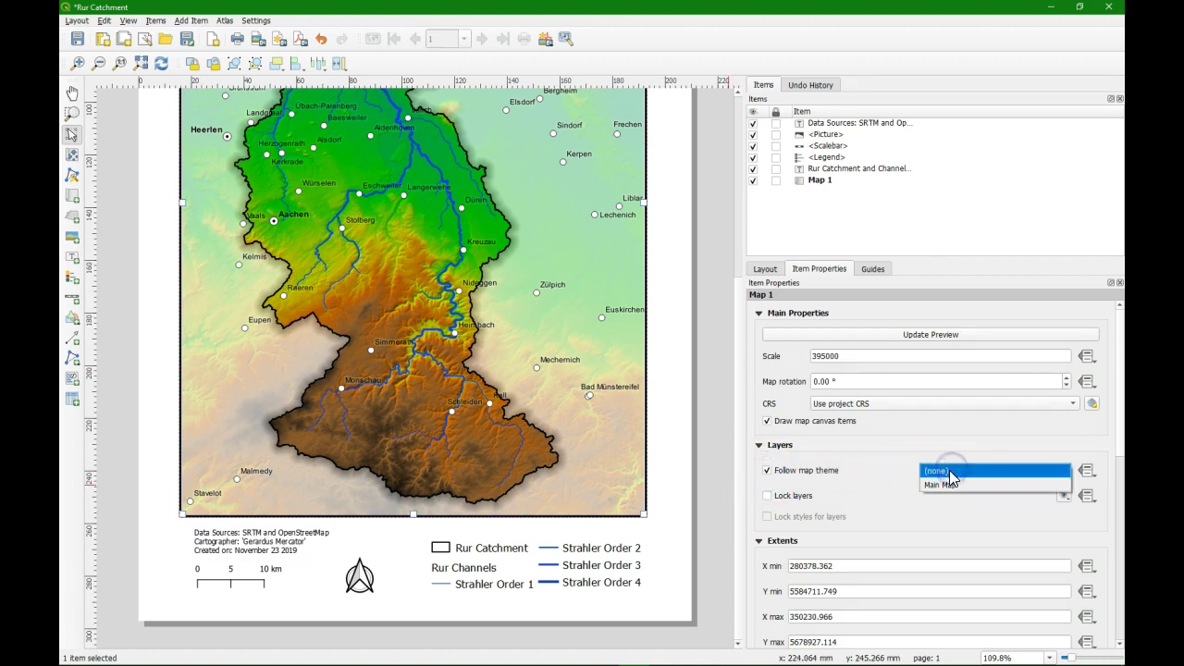
click(943, 482)
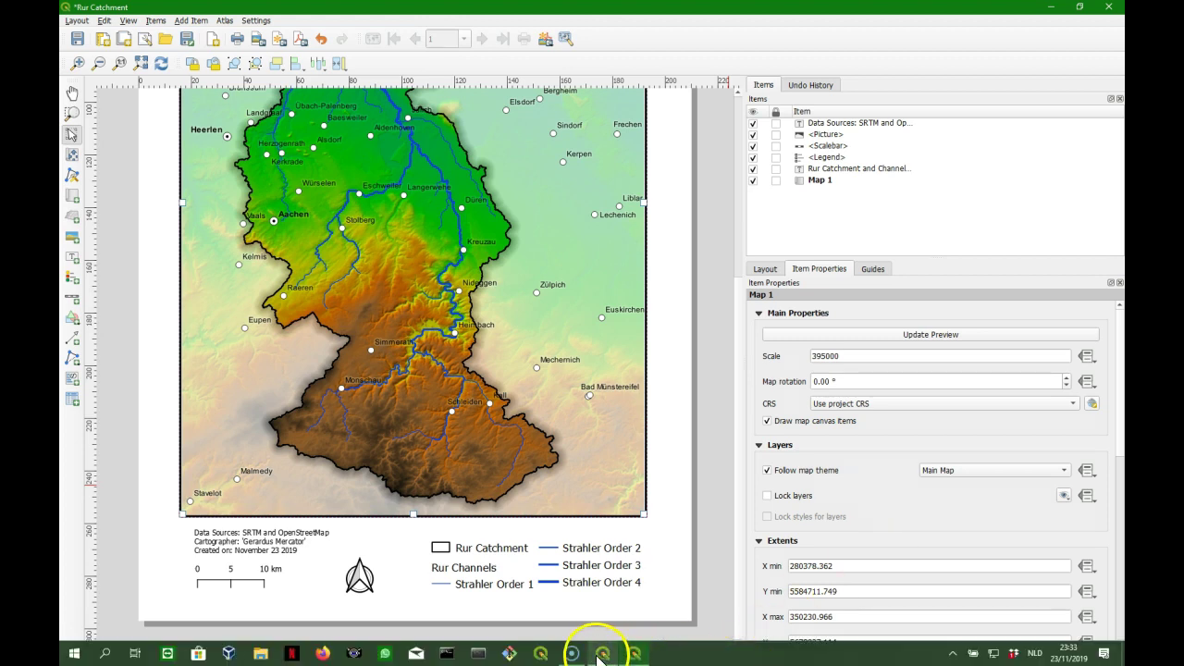
click(598, 655)
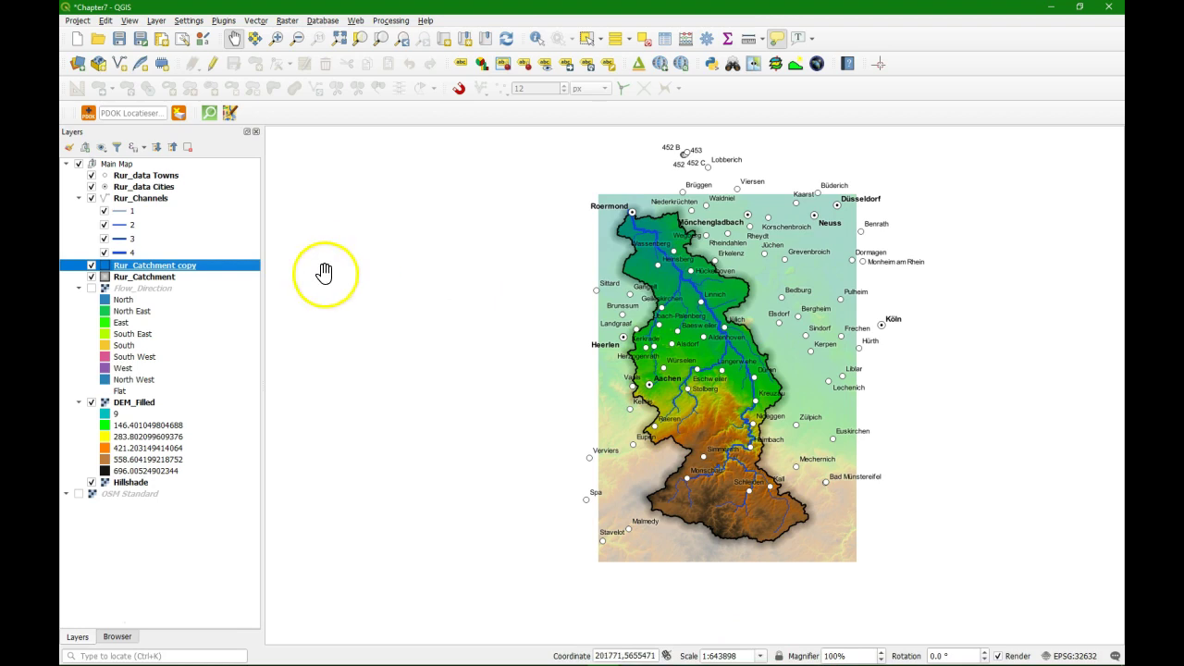
Add the CountryBoundaries layer from Chapter_7 > MapComposition.gpkg to the map.
click(107, 639)
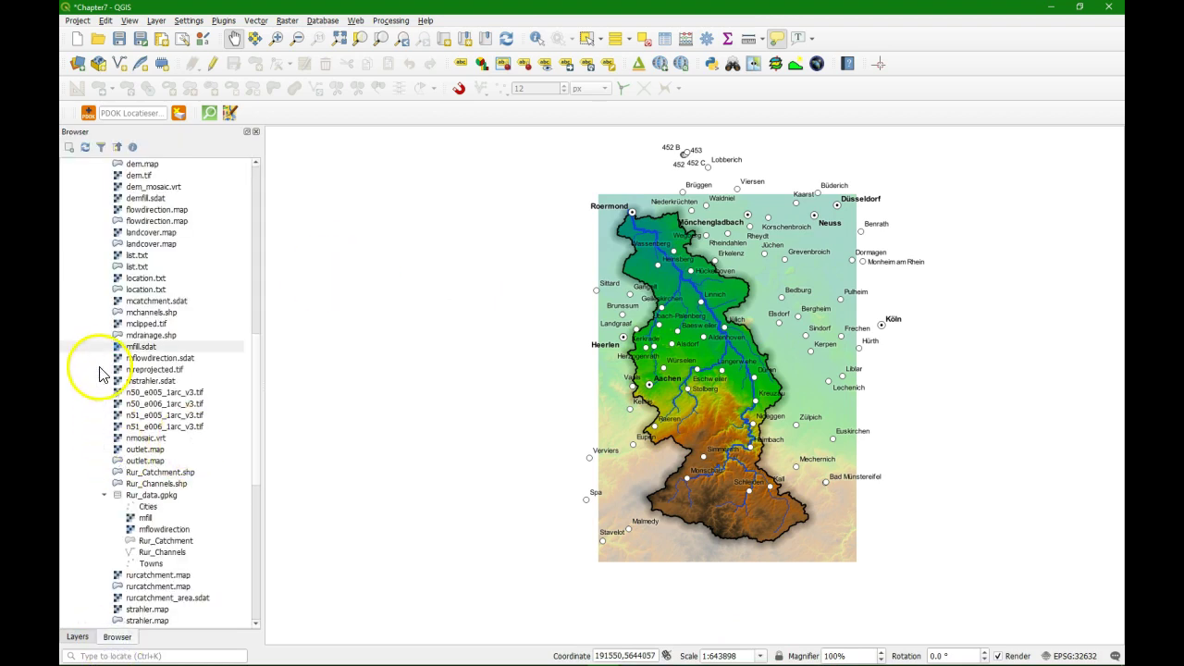
scroll(102, 372, up, 3)
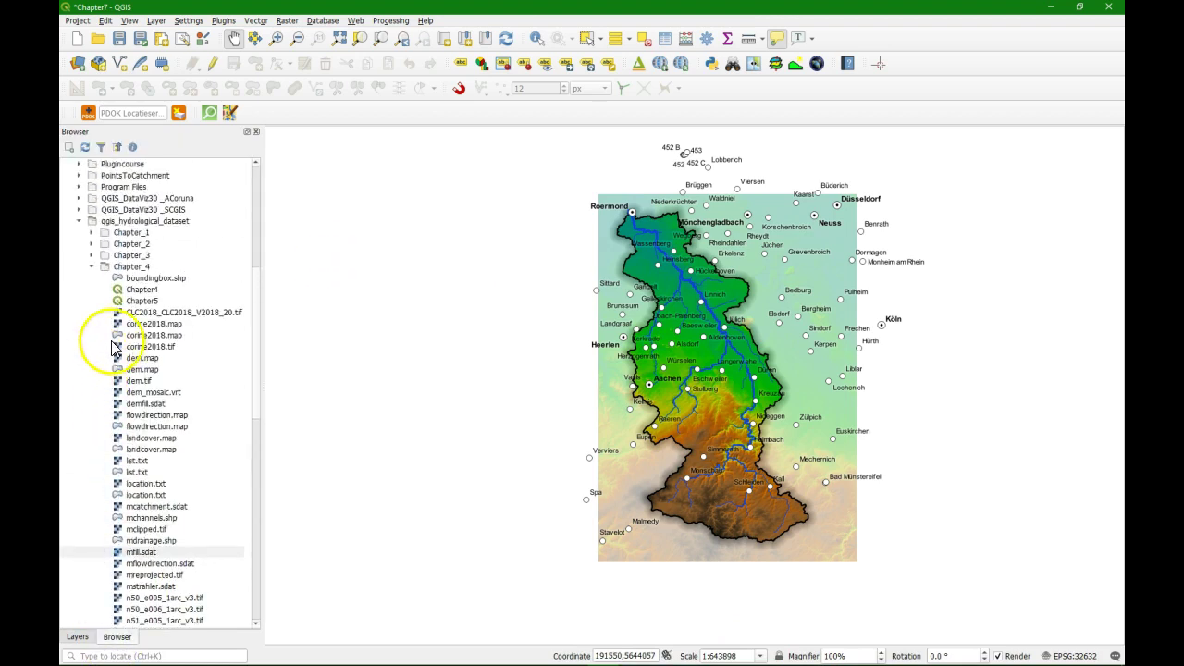
click(93, 267)
click(92, 290)
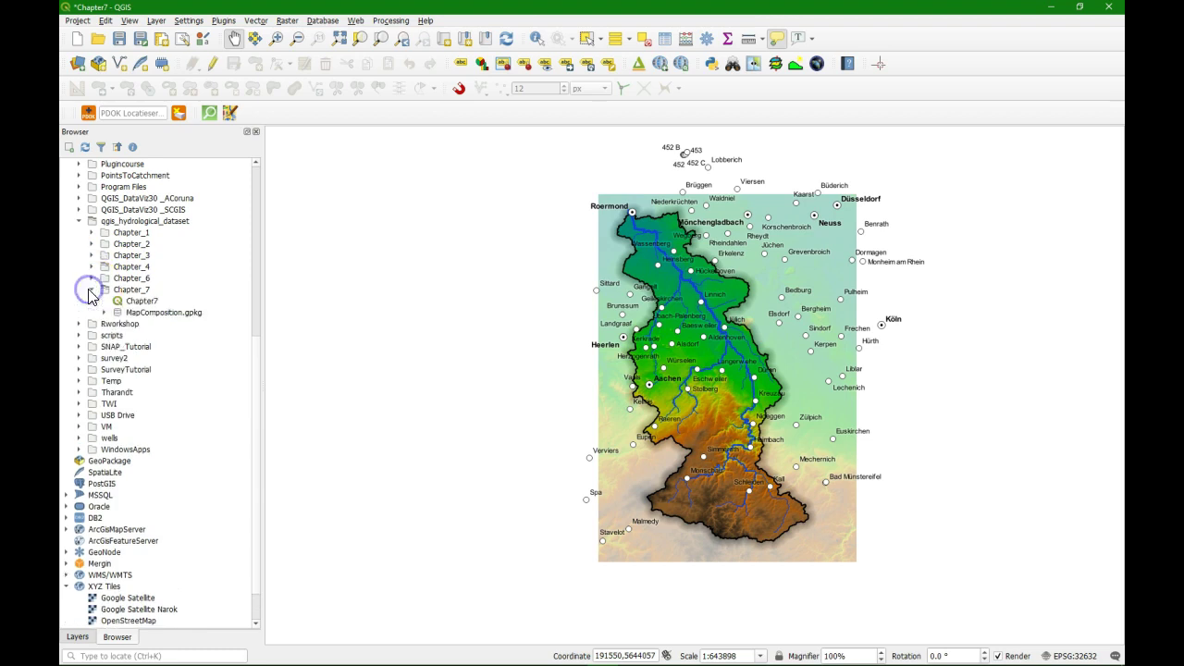
click(104, 312)
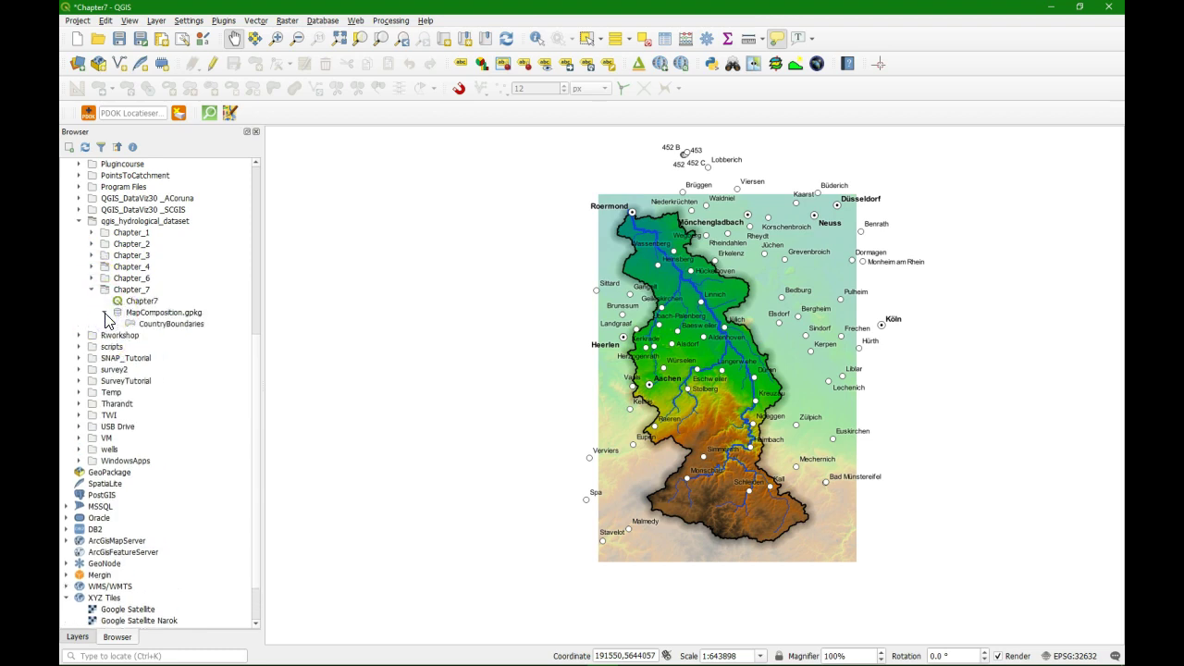
drag(143, 323, 454, 324)
Move CountryBoundaries out of Main Map, hide all layers, and re-show Rur_Catchment copy.
click(76, 636)
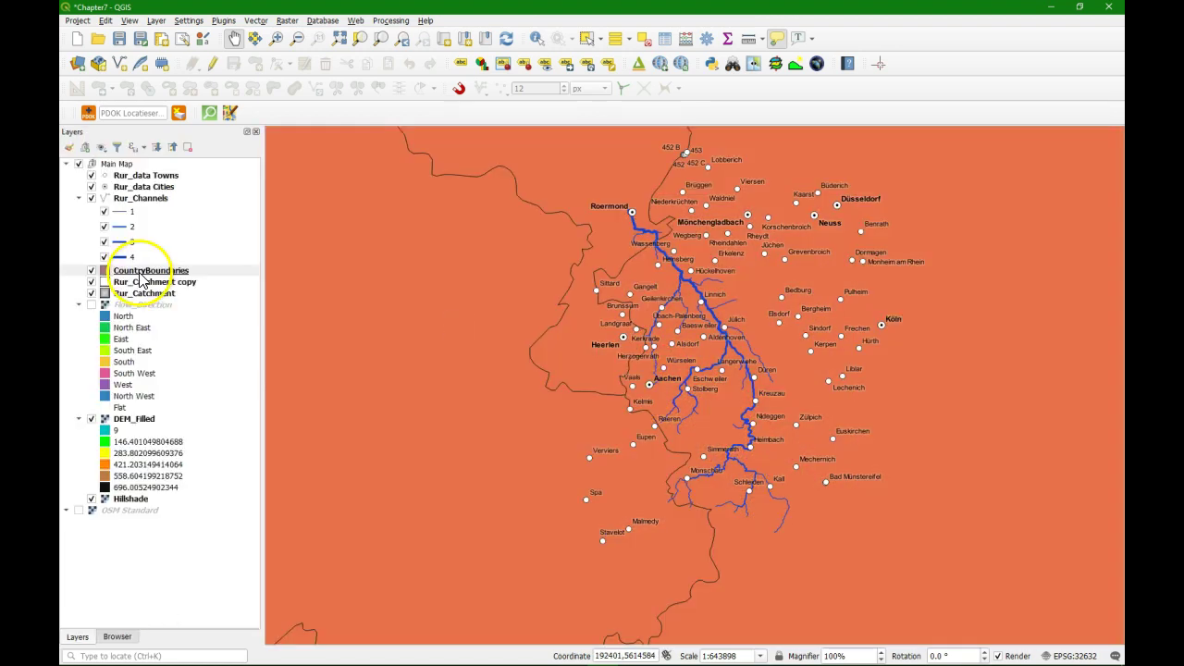
right_click(140, 271)
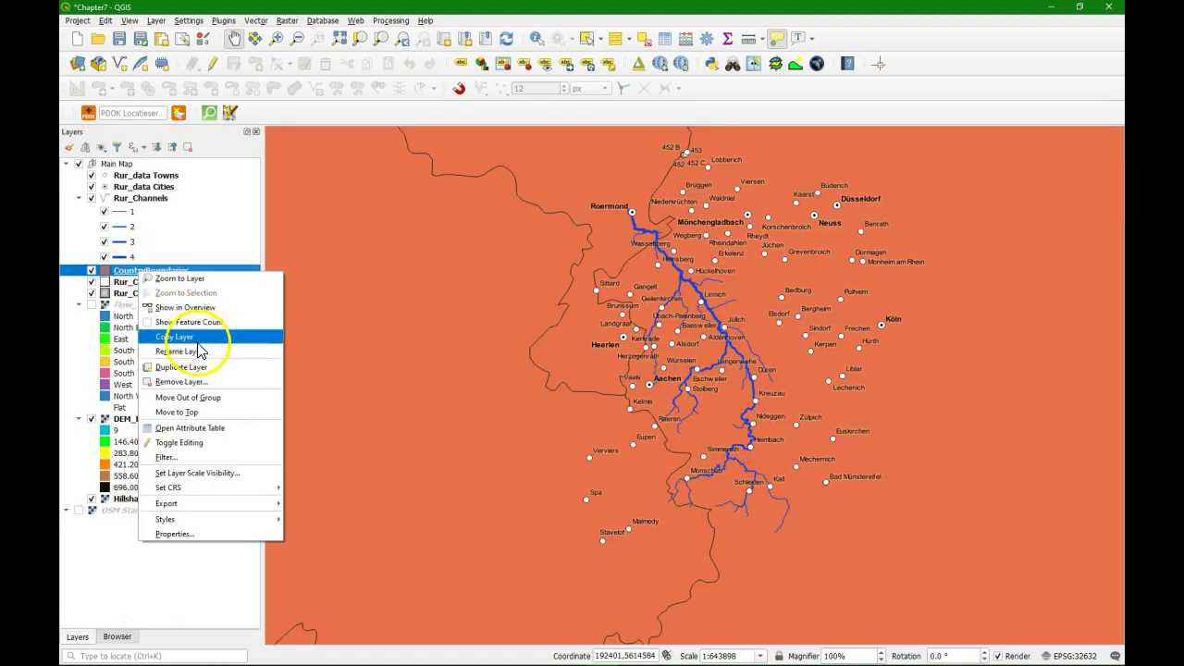
click(194, 398)
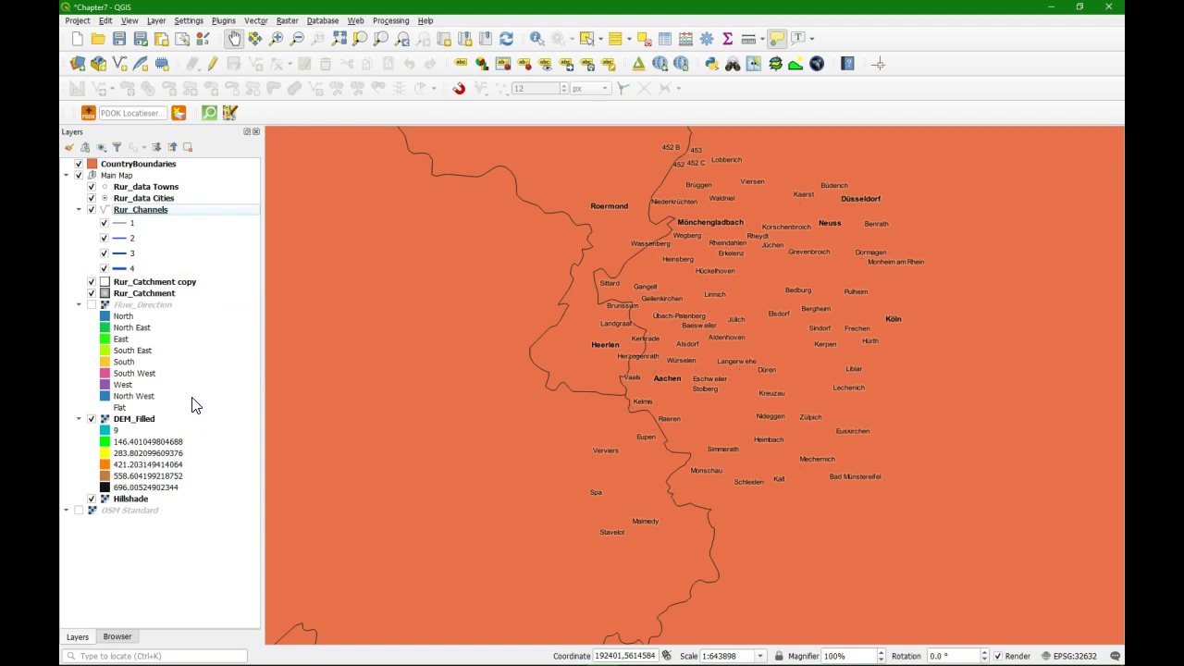
click(102, 147)
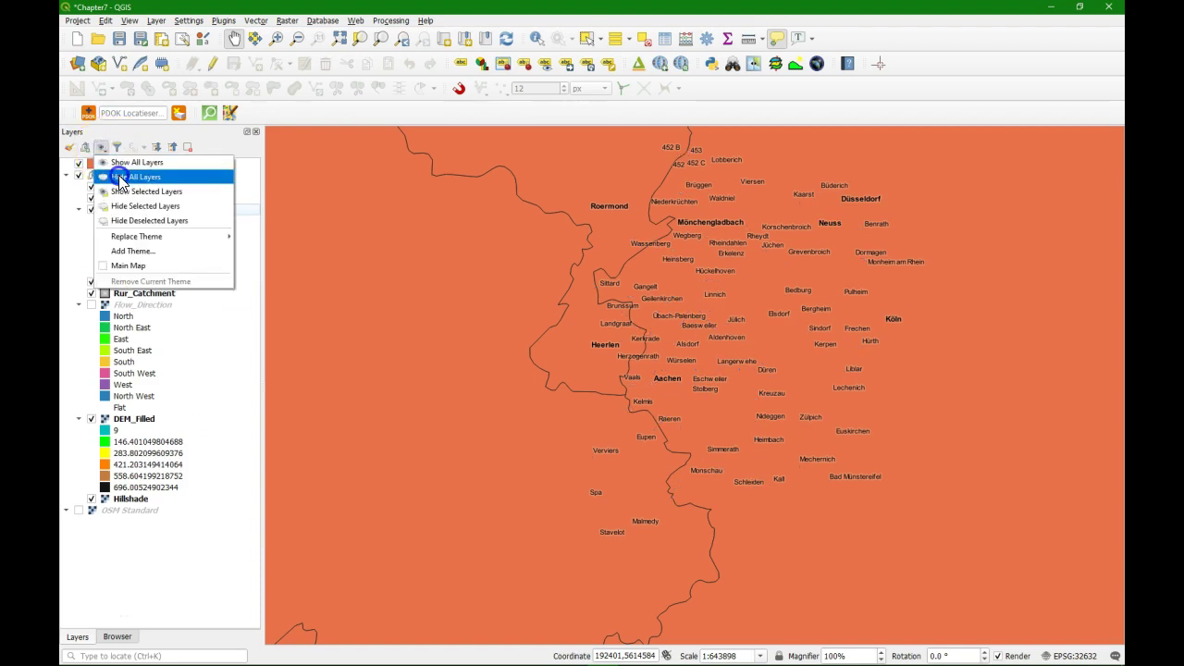
click(118, 178)
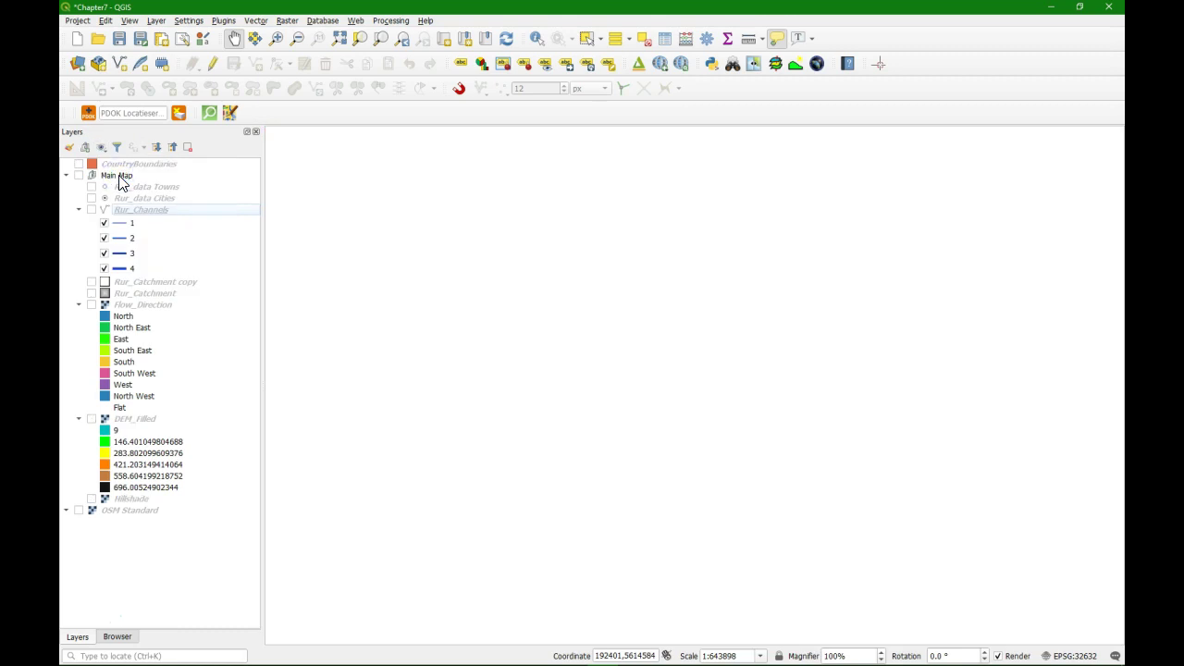
click(91, 281)
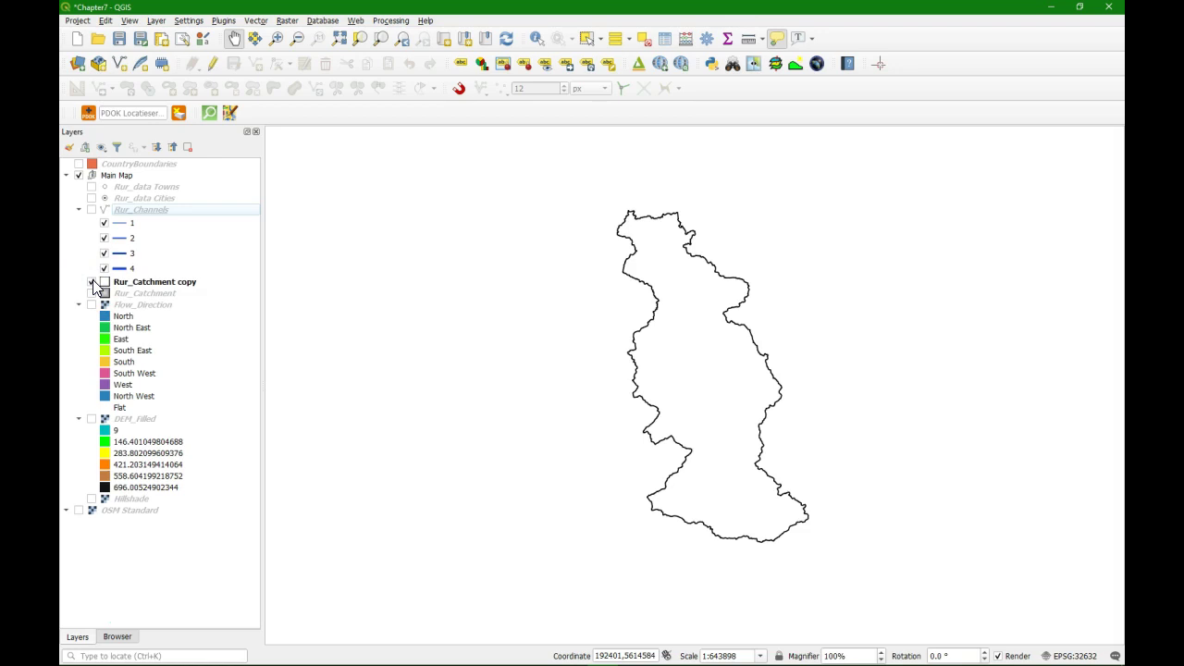
Duplicate Rur_Catchment copy and move the duplicate out of the Main Map group.
right_click(130, 281)
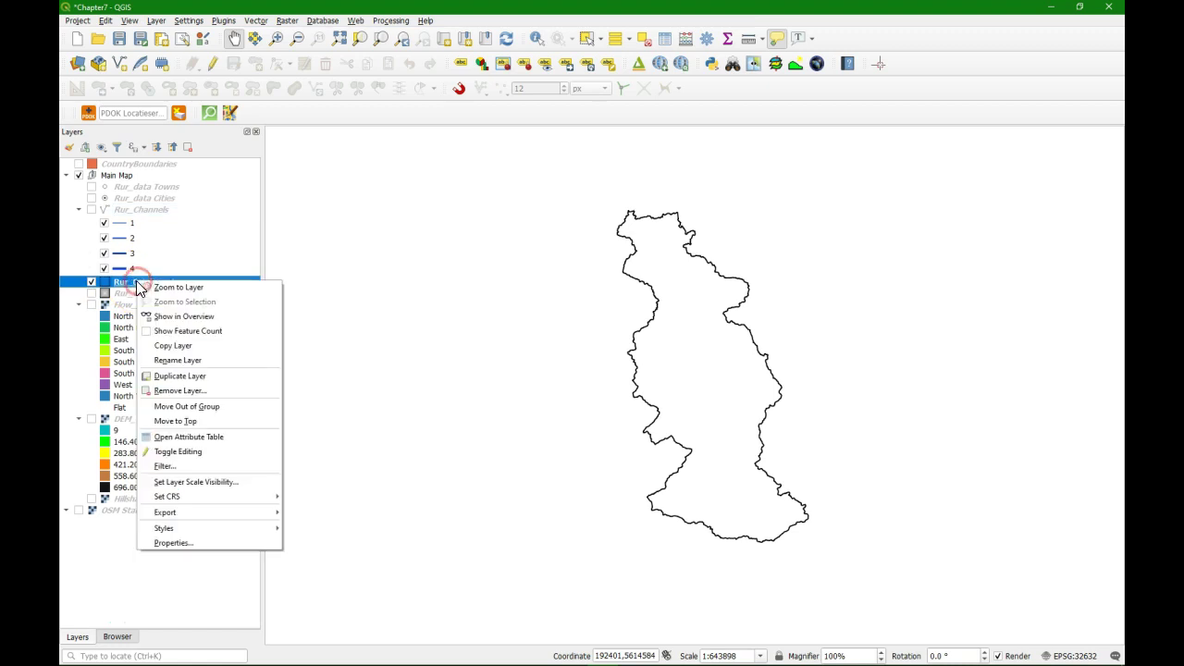
click(181, 376)
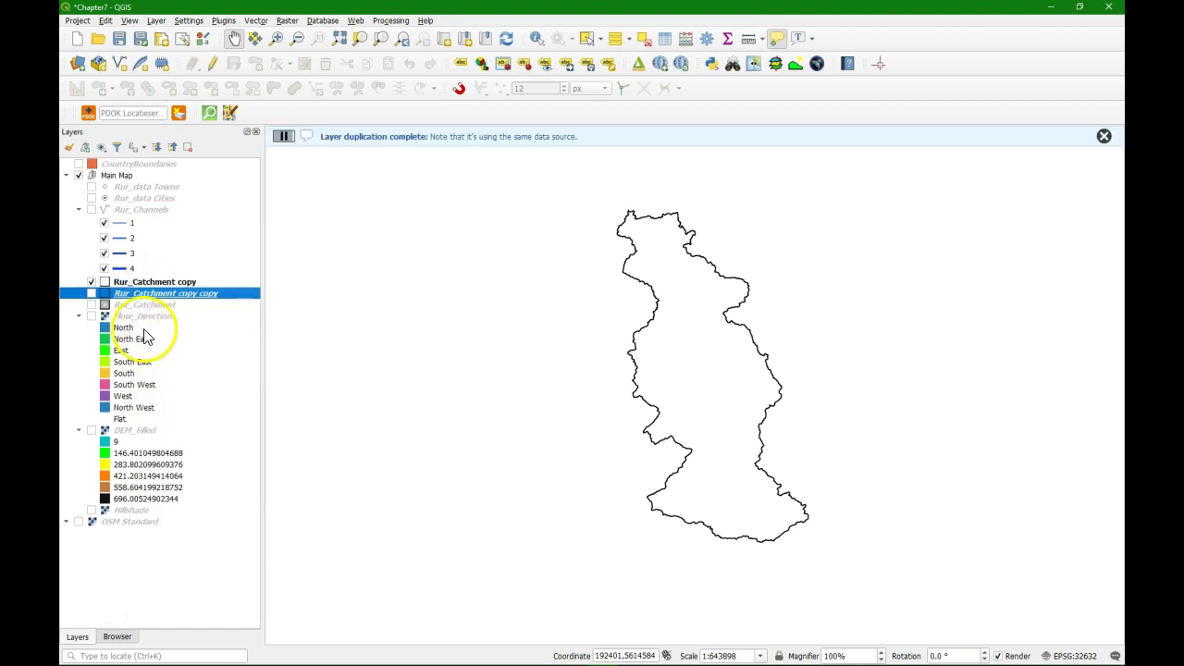
click(136, 297)
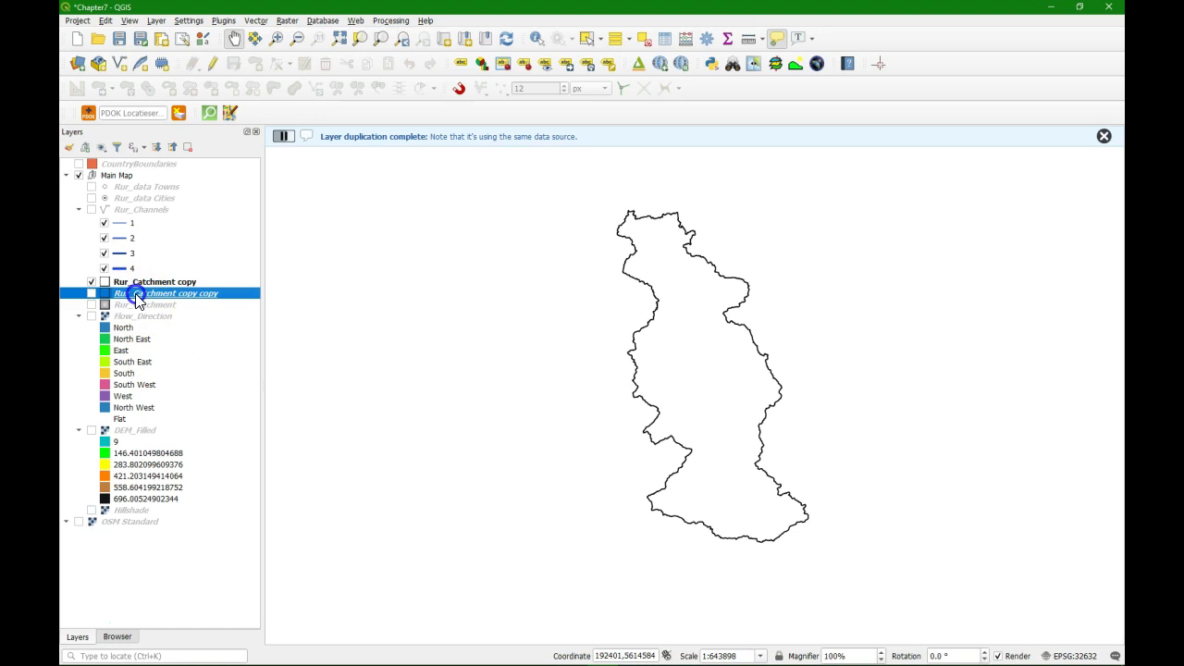
right_click(136, 297)
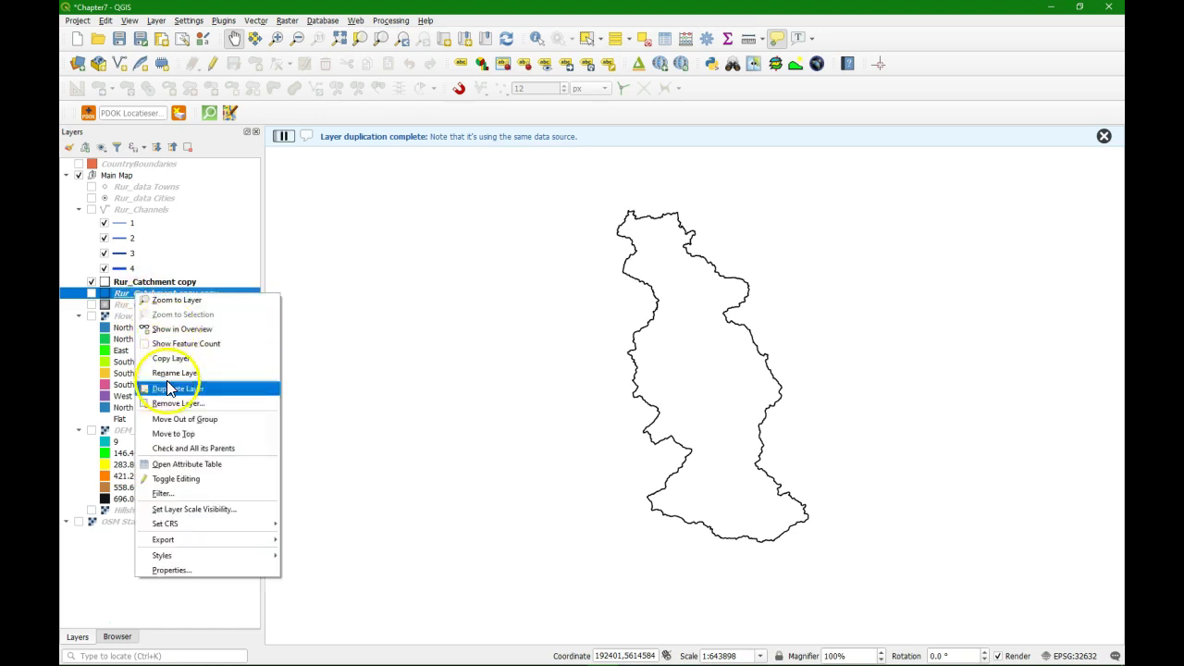
click(183, 420)
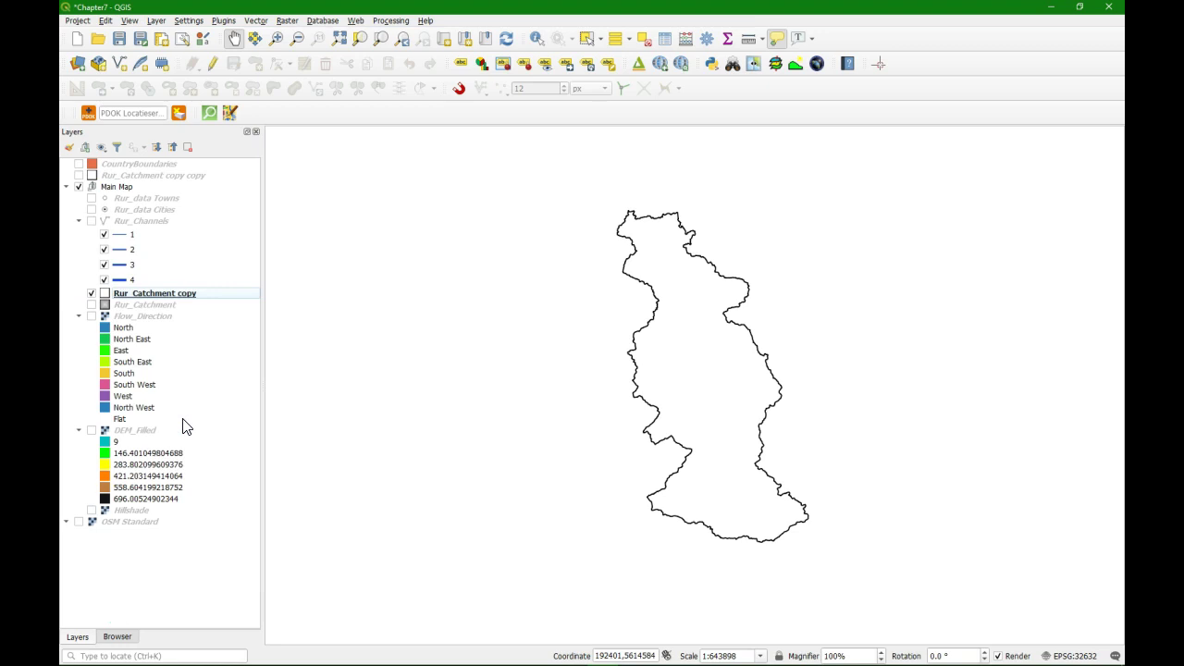
Hide Rur_Catchment copy and show CountryBoundaries and Rur_Catchment copy copy.
click(91, 294)
click(92, 294)
click(79, 164)
click(78, 175)
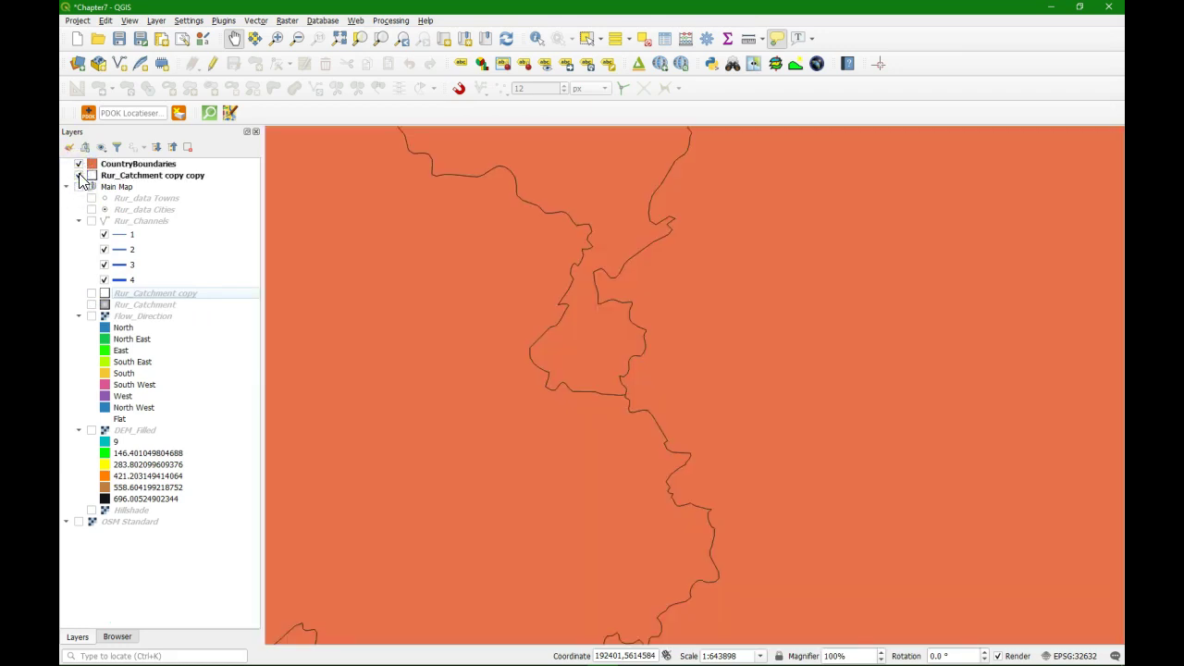
Group CountryBoundaries and Rur_Catchment copy copy into a new group named Locator Map.
click(102, 164)
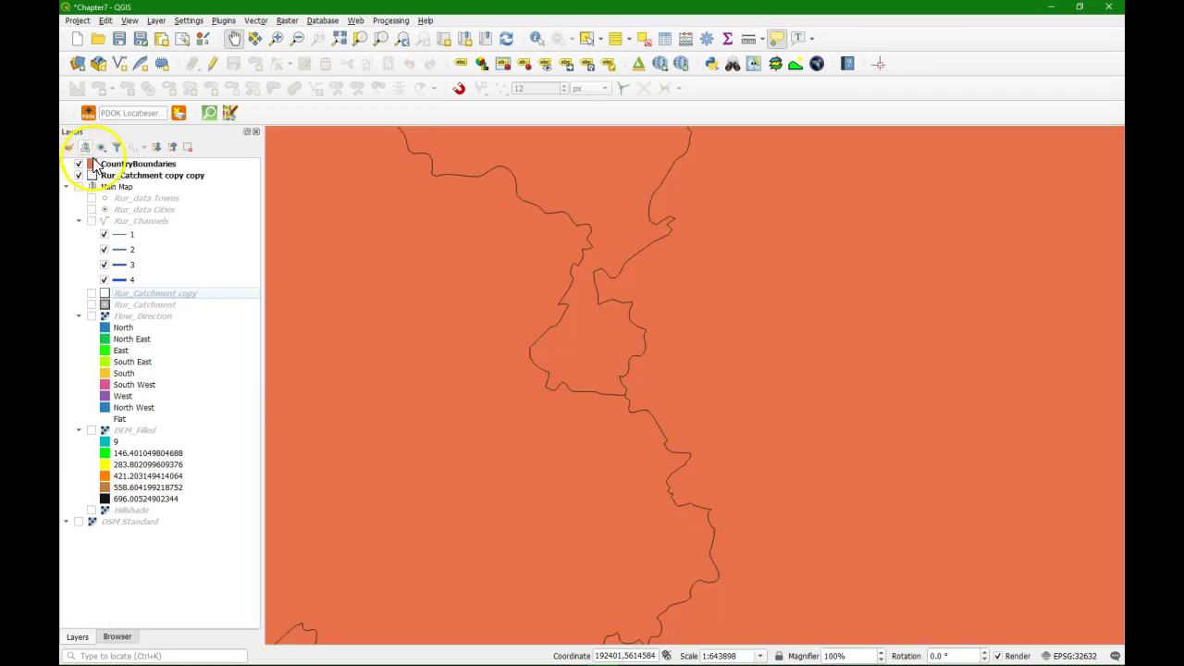
right_click(124, 161)
click(123, 185)
ctrl+click(122, 175)
right_click(102, 172)
right_click(123, 178)
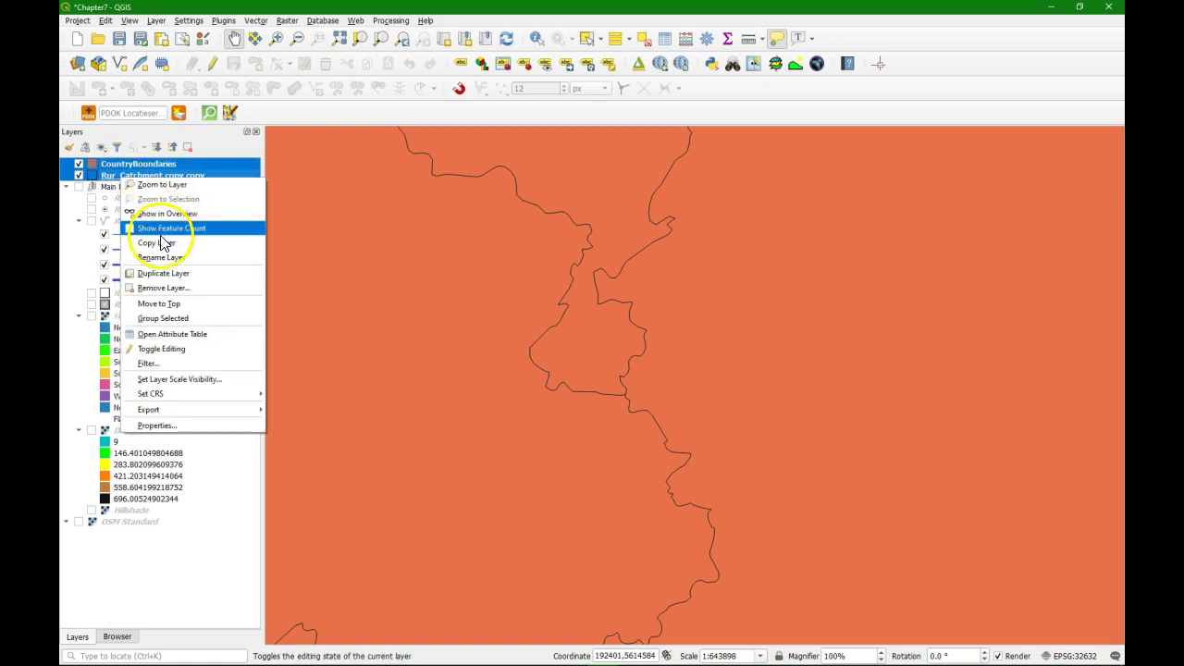
click(163, 317)
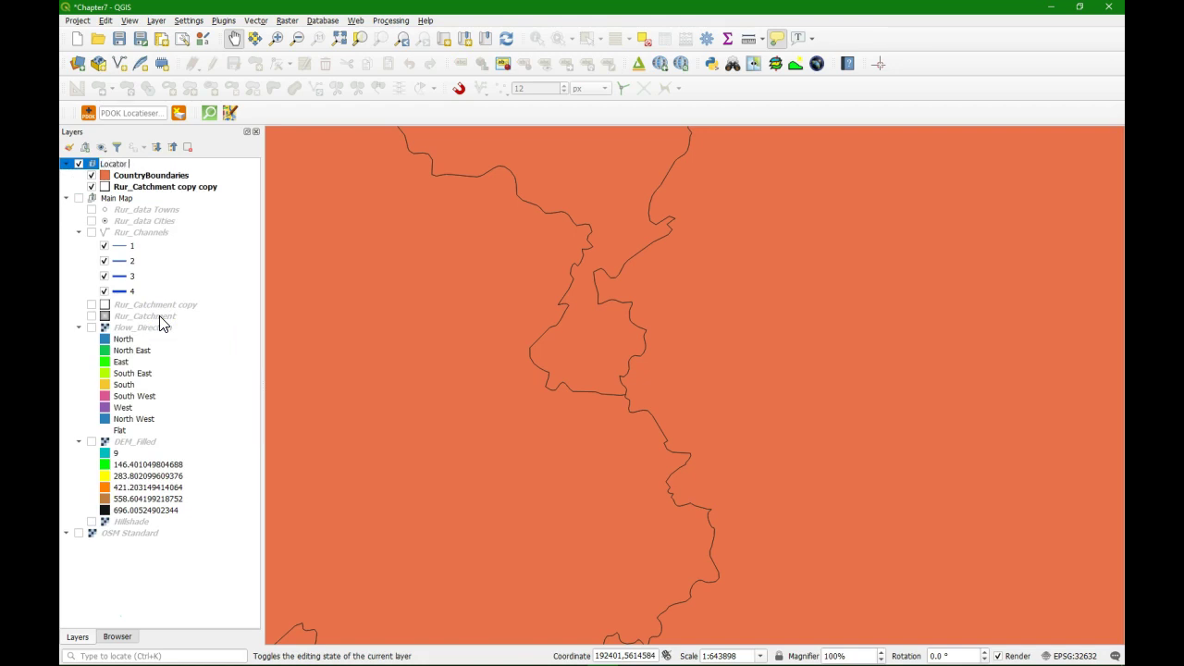
click(206, 240)
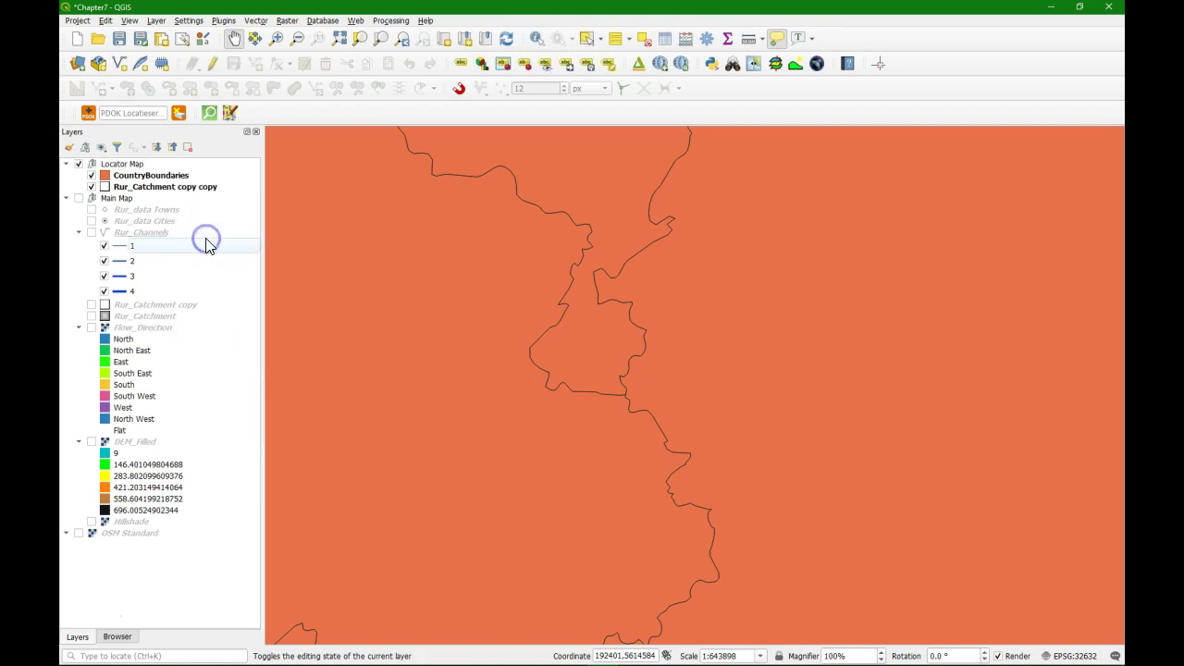
click(133, 176)
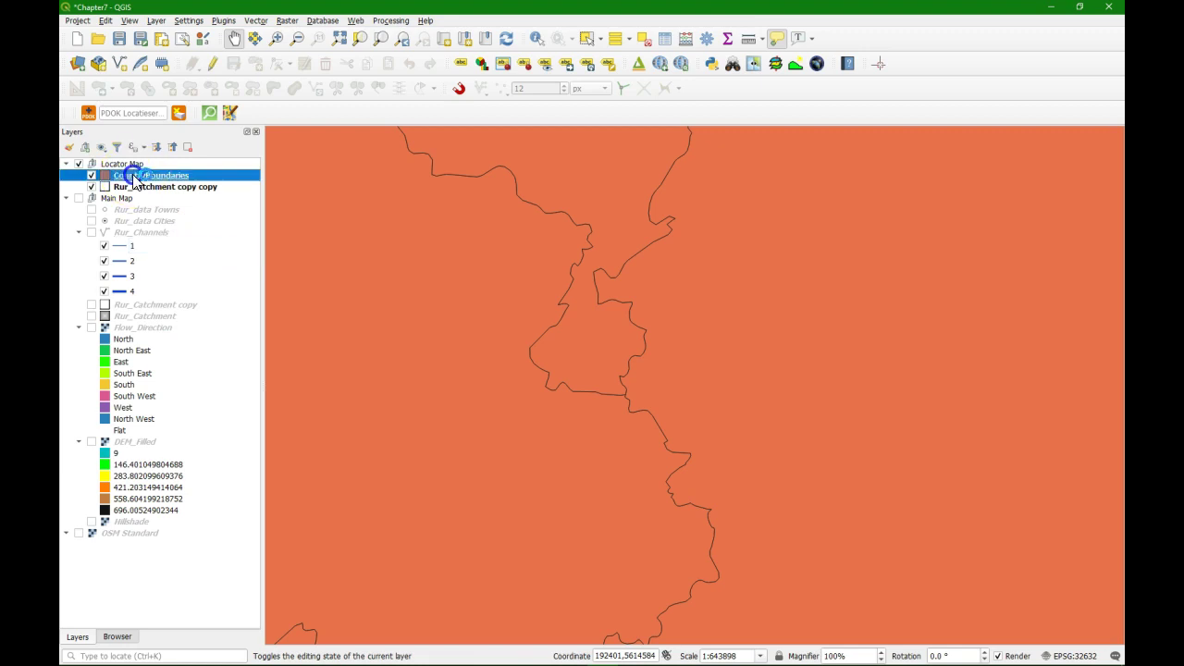
Give CountryBoundaries' Simple fill a No Brush style and a thicker stroke width.
click(67, 147)
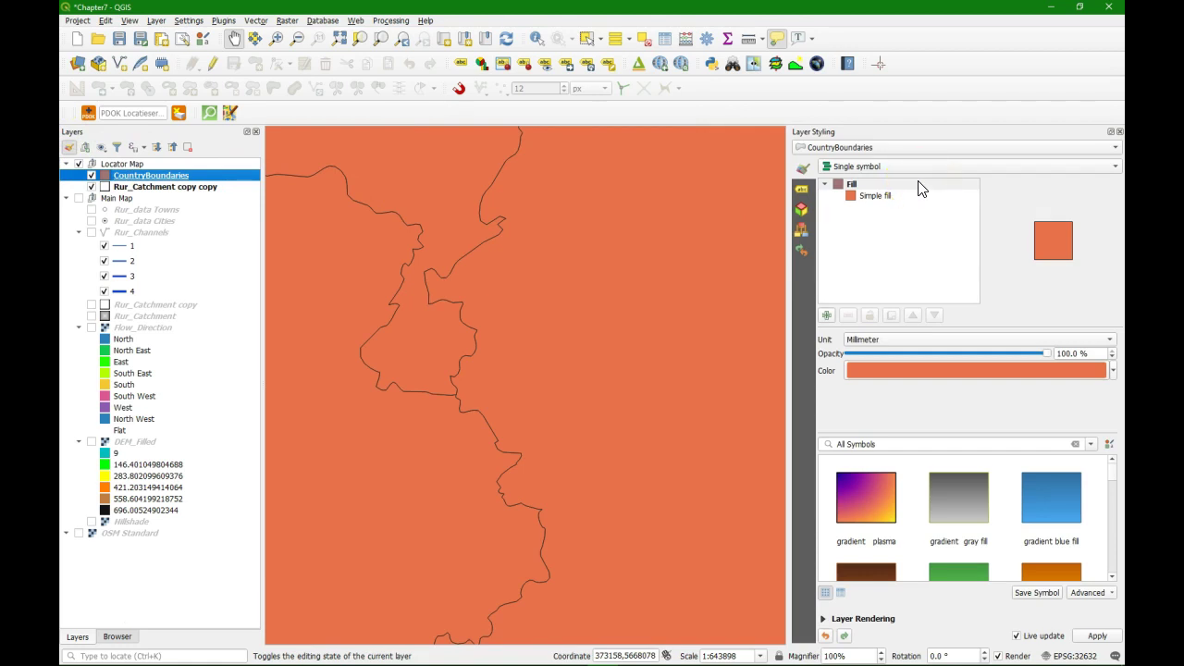
click(877, 195)
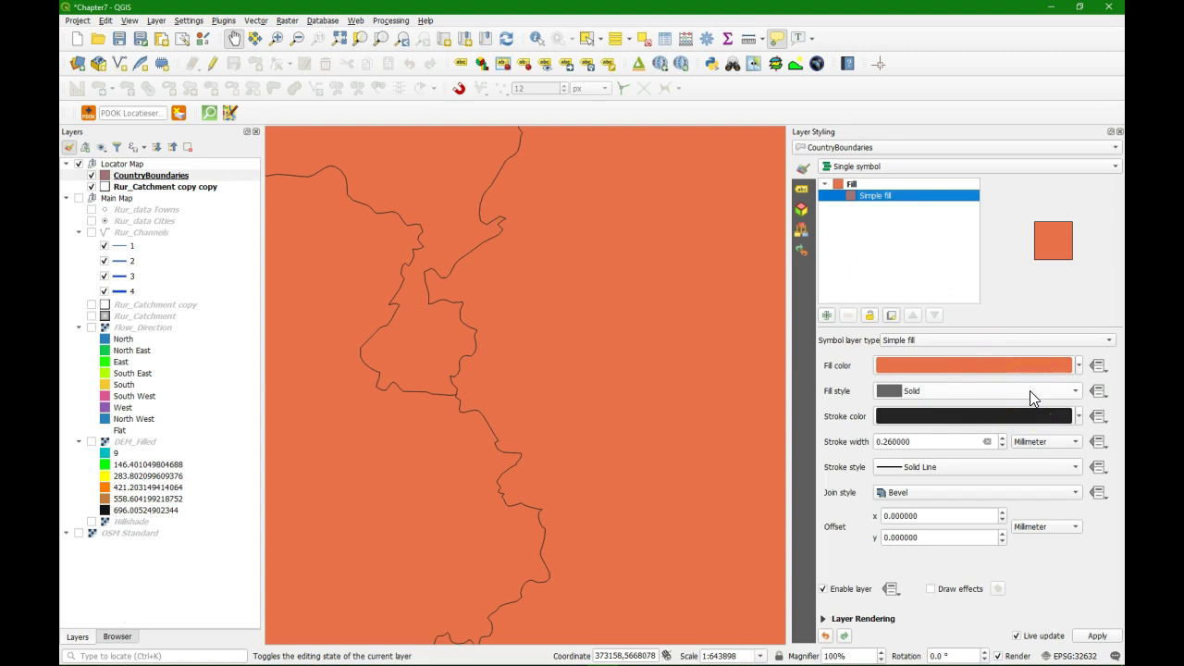
click(901, 389)
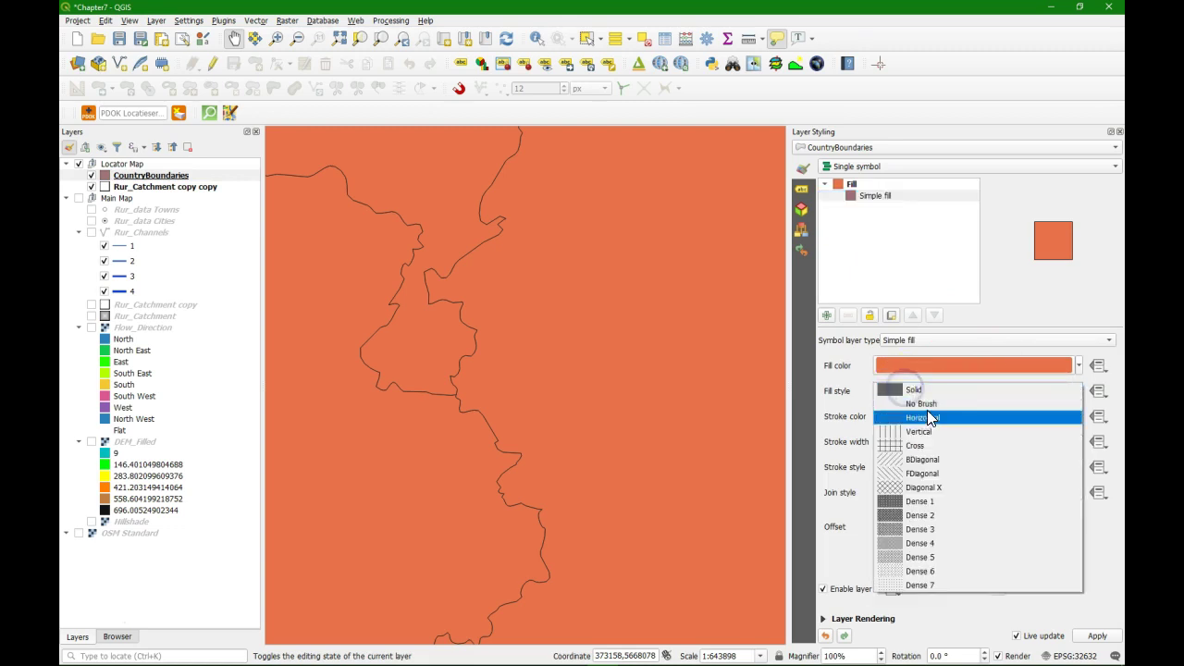
click(923, 403)
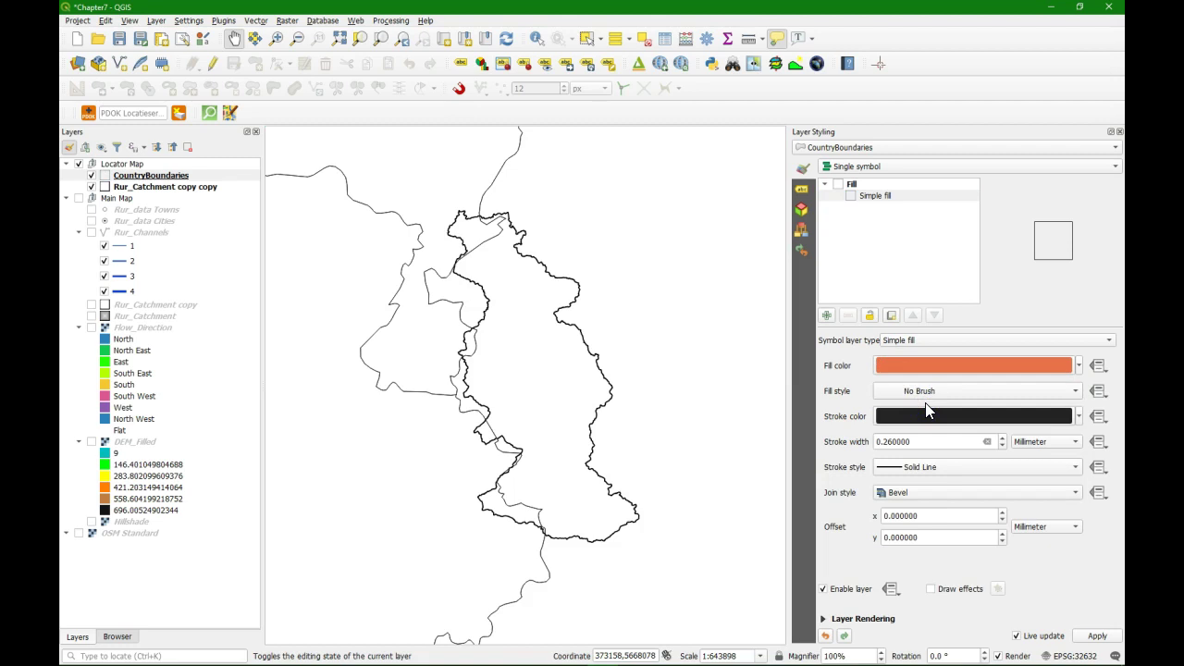
click(888, 441)
scroll(885, 442, up, 1)
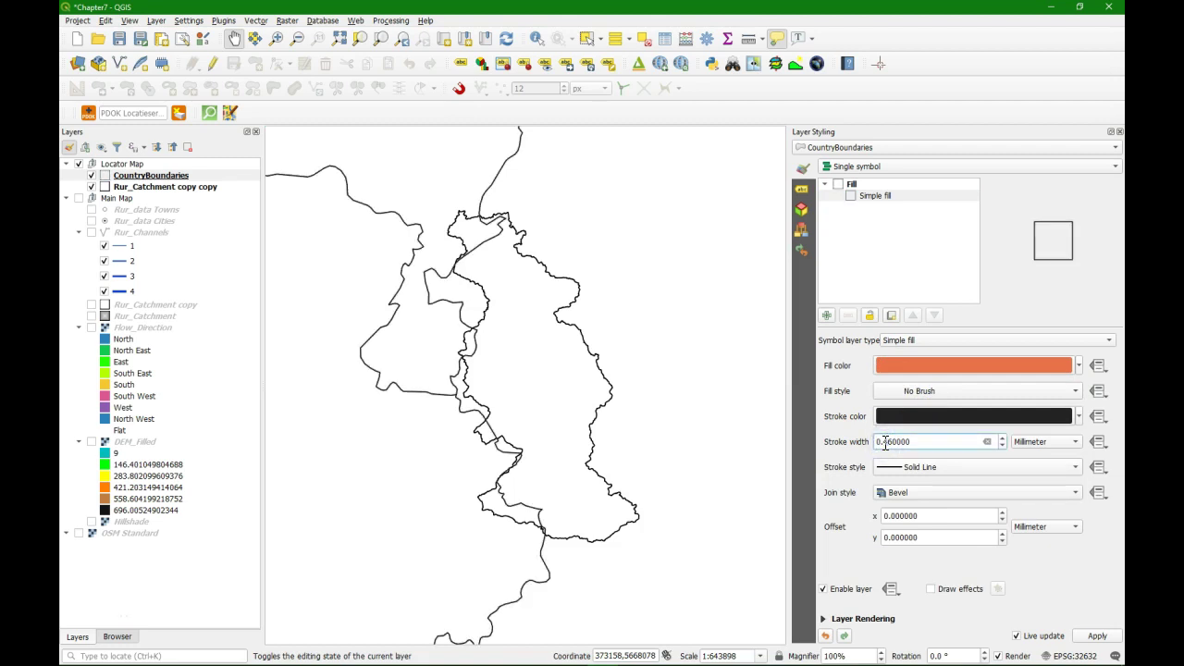
click(801, 189)
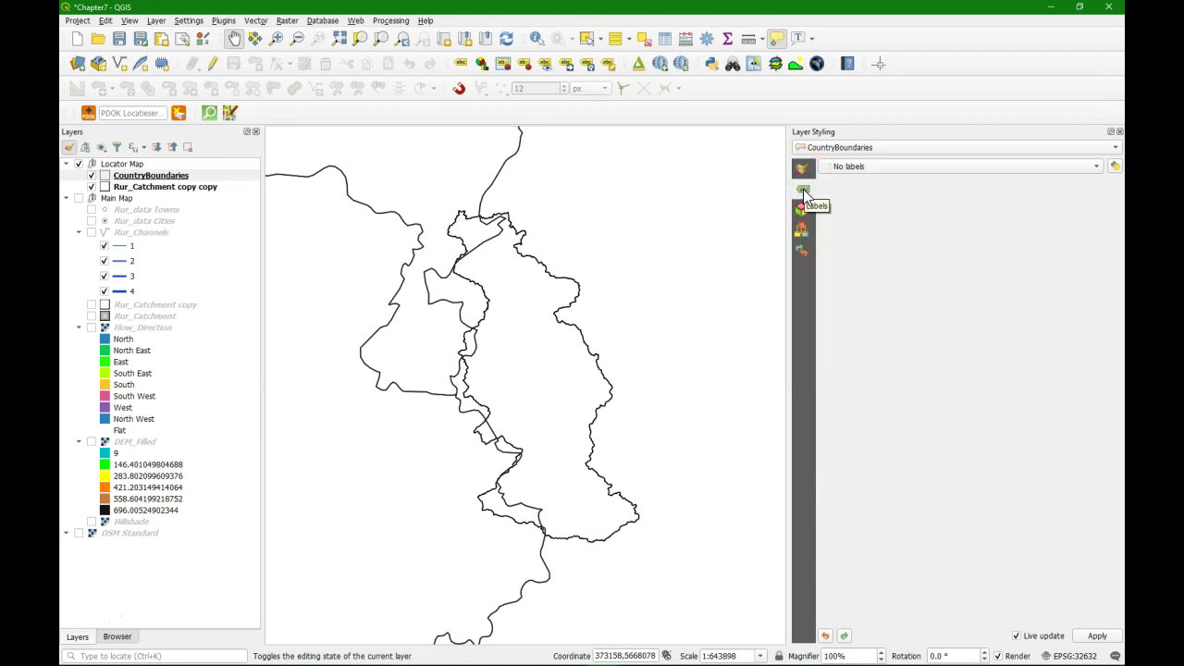
Turn on Single labels for CountryBoundaries using the NAME field.
click(881, 166)
click(865, 180)
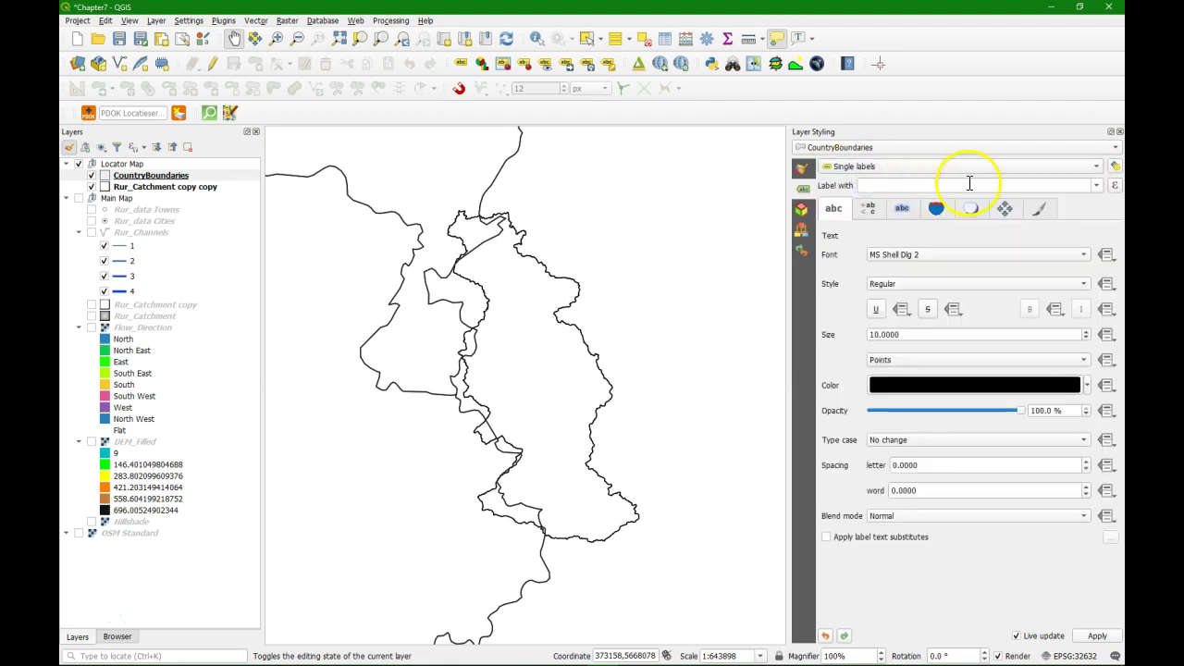
click(1099, 187)
scroll(946, 244, down, 3)
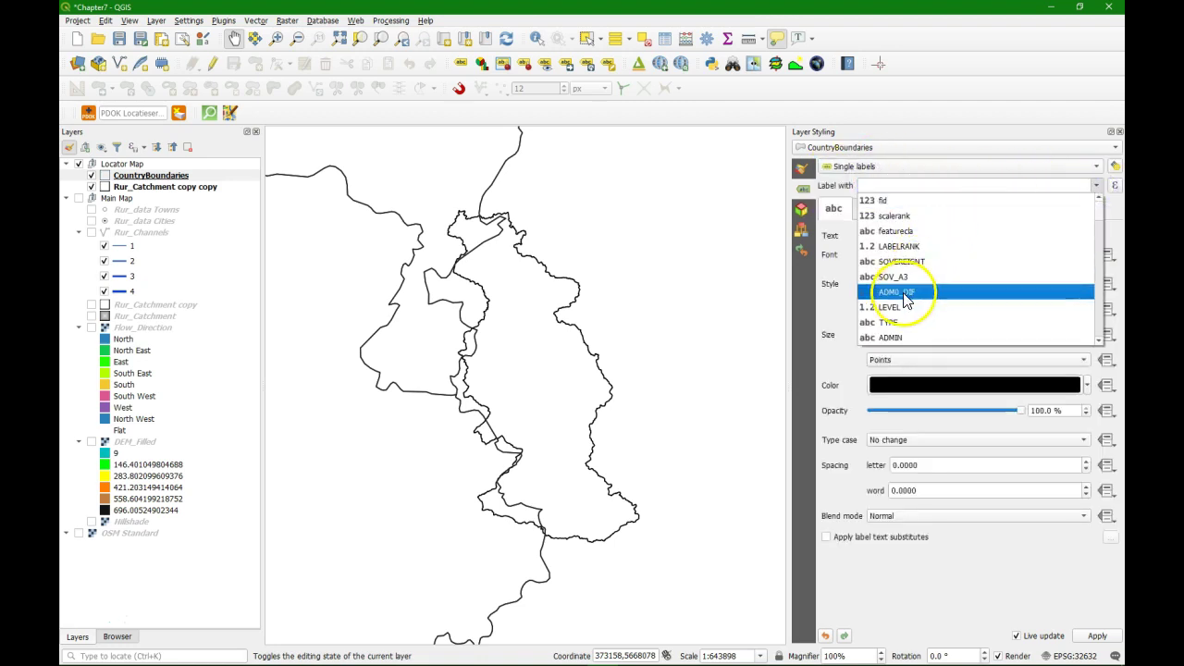
scroll(902, 291, down, 1)
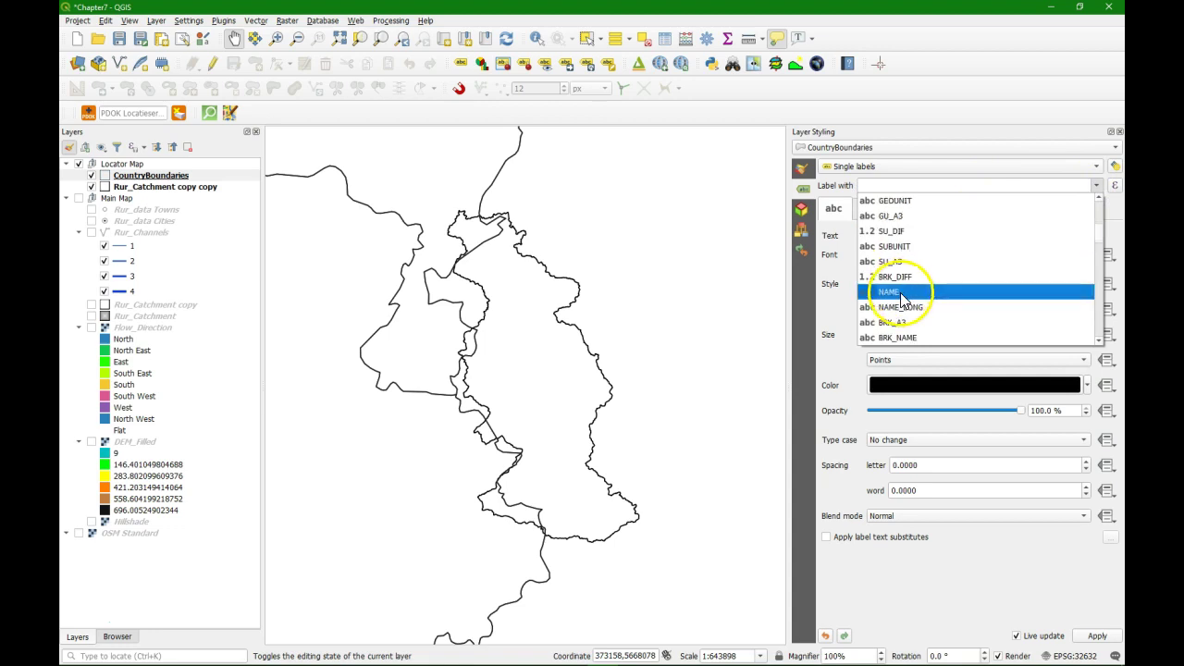
click(900, 291)
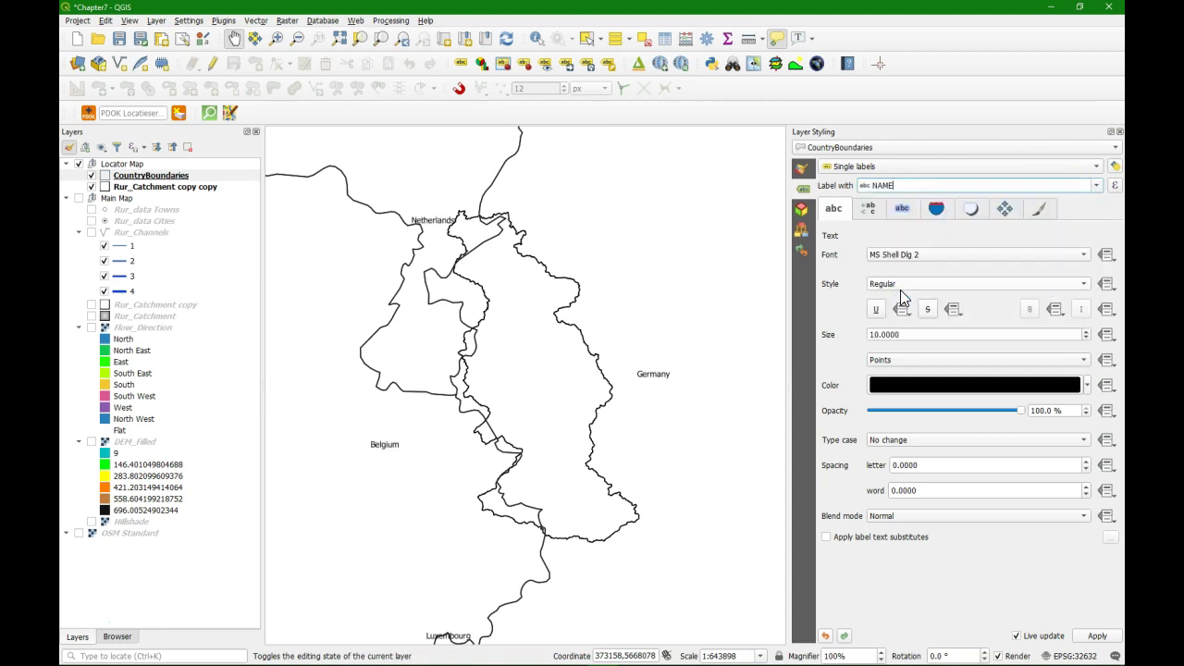
Set the country labels to Arial Bold at 9 points.
click(899, 255)
scroll(795, 96, up, 3)
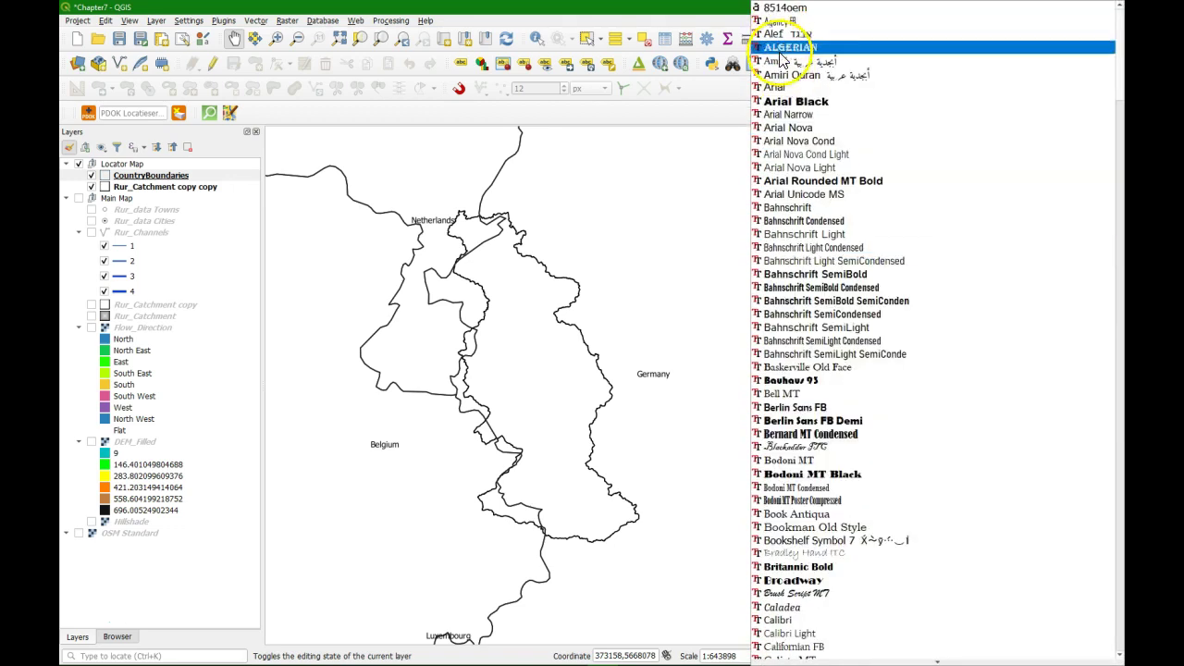
click(782, 88)
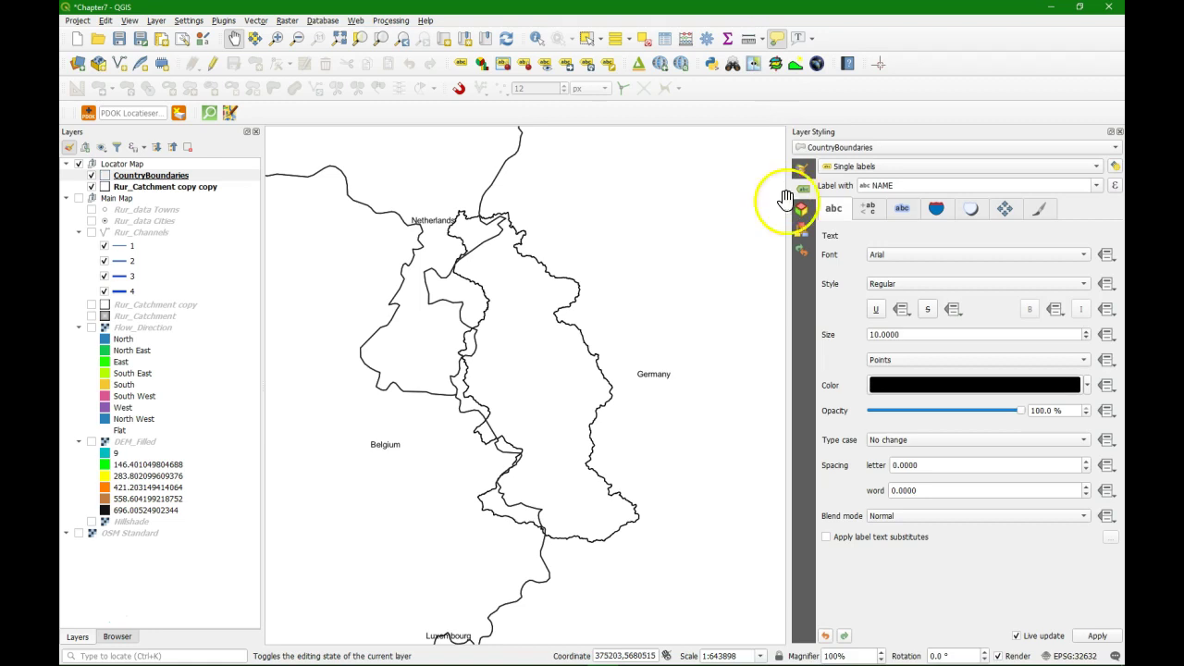
click(1086, 339)
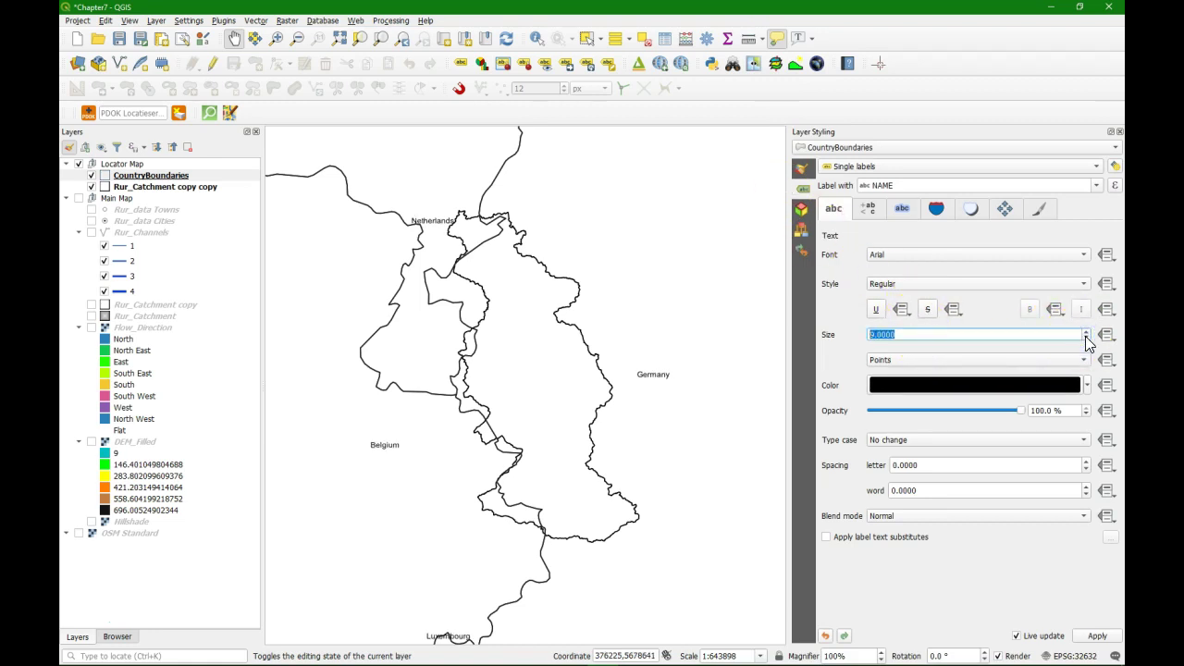
click(897, 284)
click(893, 299)
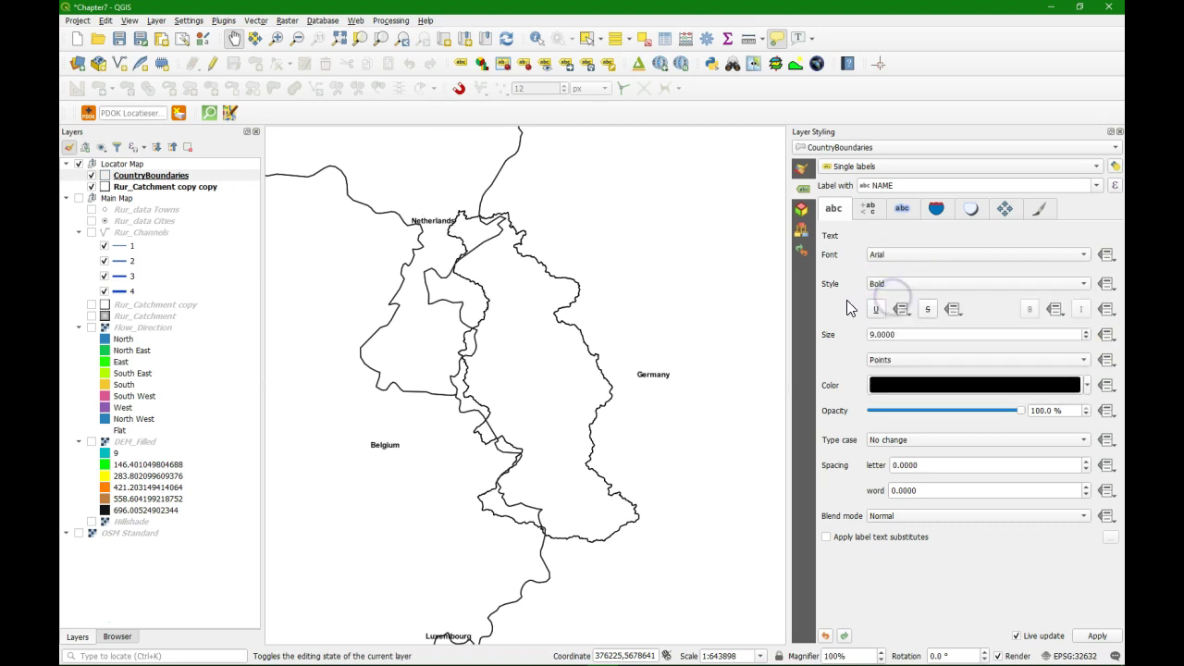
Change Rur_Catchment copy copy's Simple line symbol layer to a Simple fill.
click(161, 187)
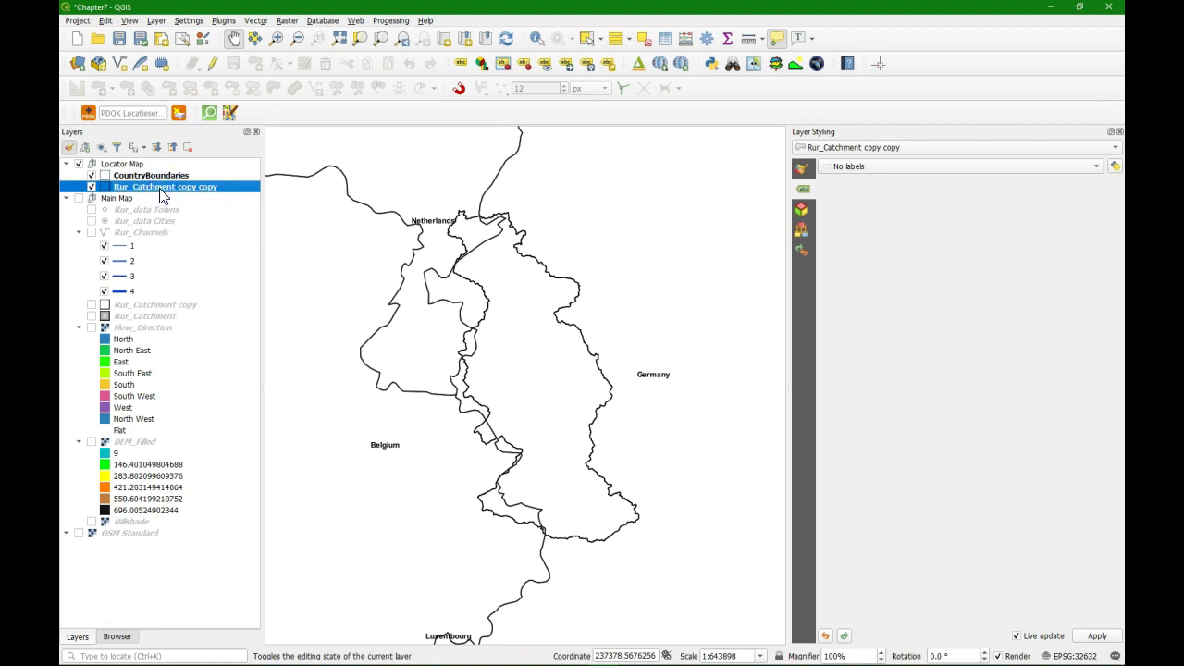
click(804, 170)
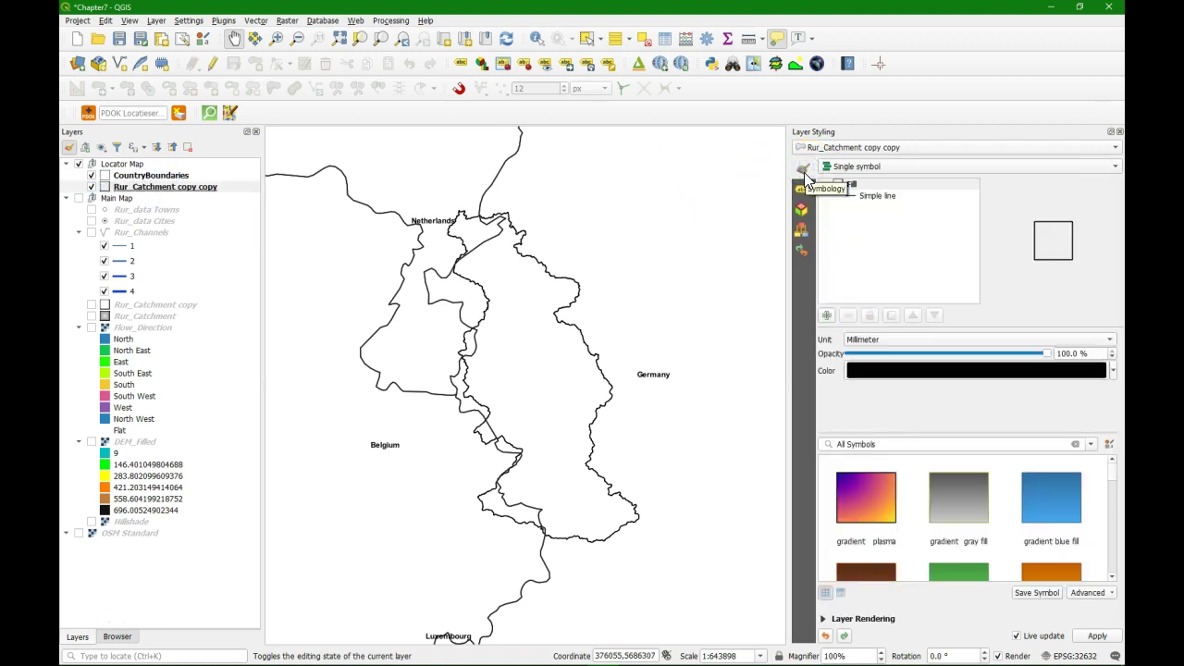
click(877, 196)
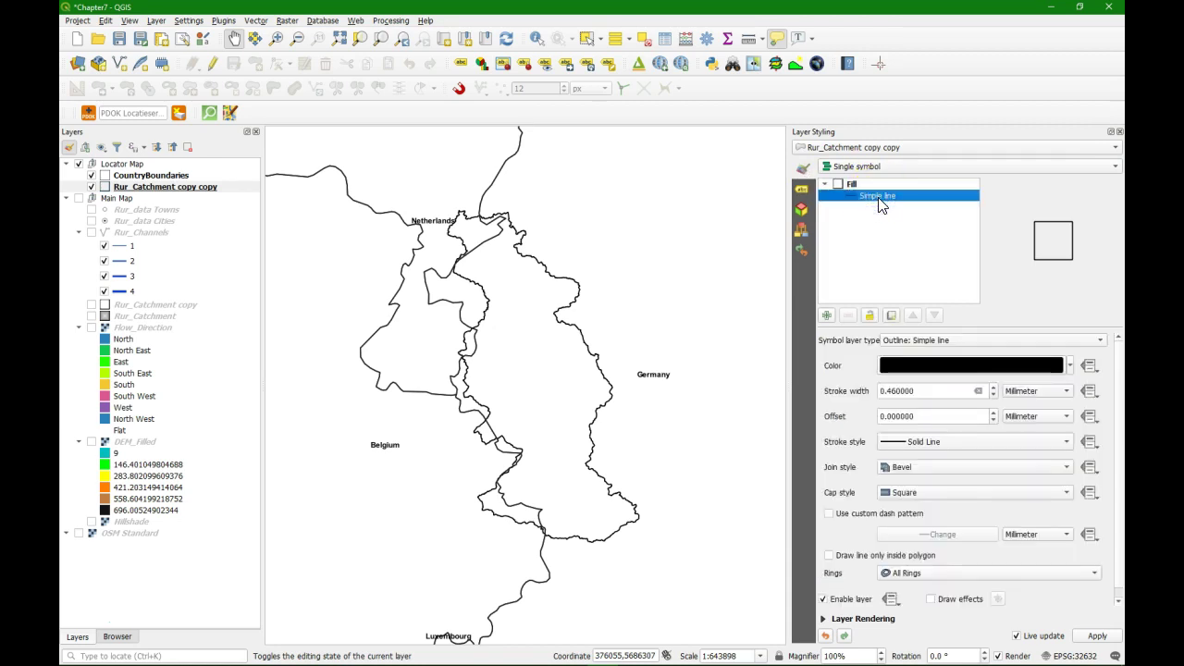
click(946, 342)
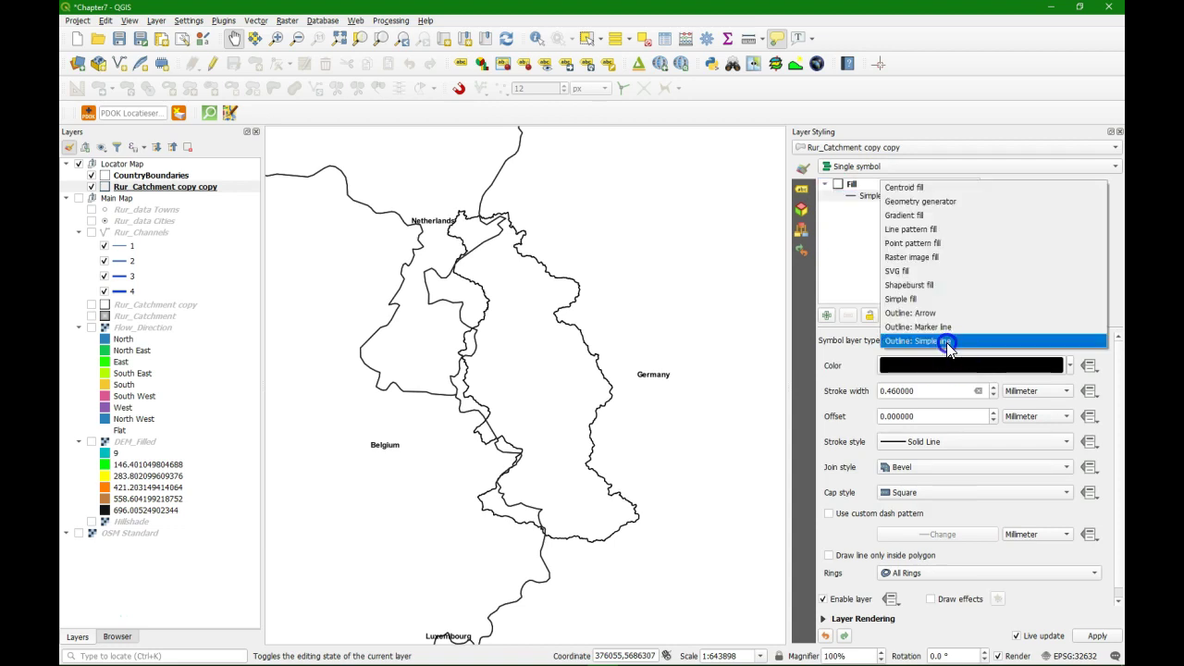
click(899, 298)
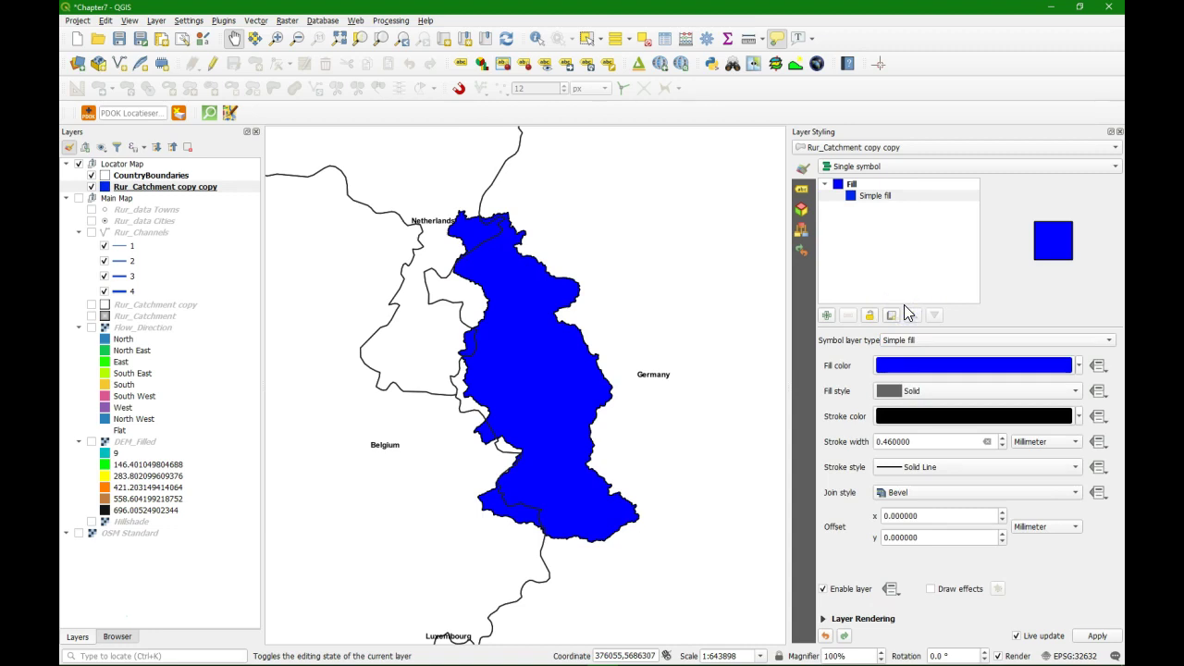
Set the catchment fill and stroke colours to RGB 0, 145, 255.
click(920, 365)
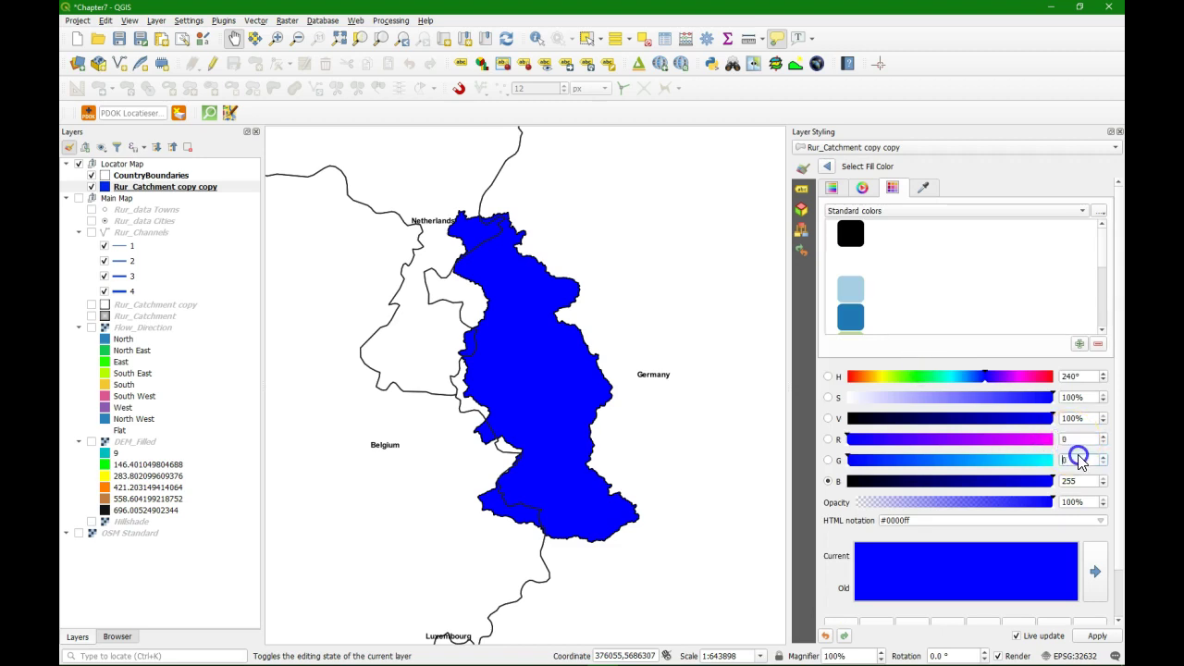
click(1053, 460)
text(145)
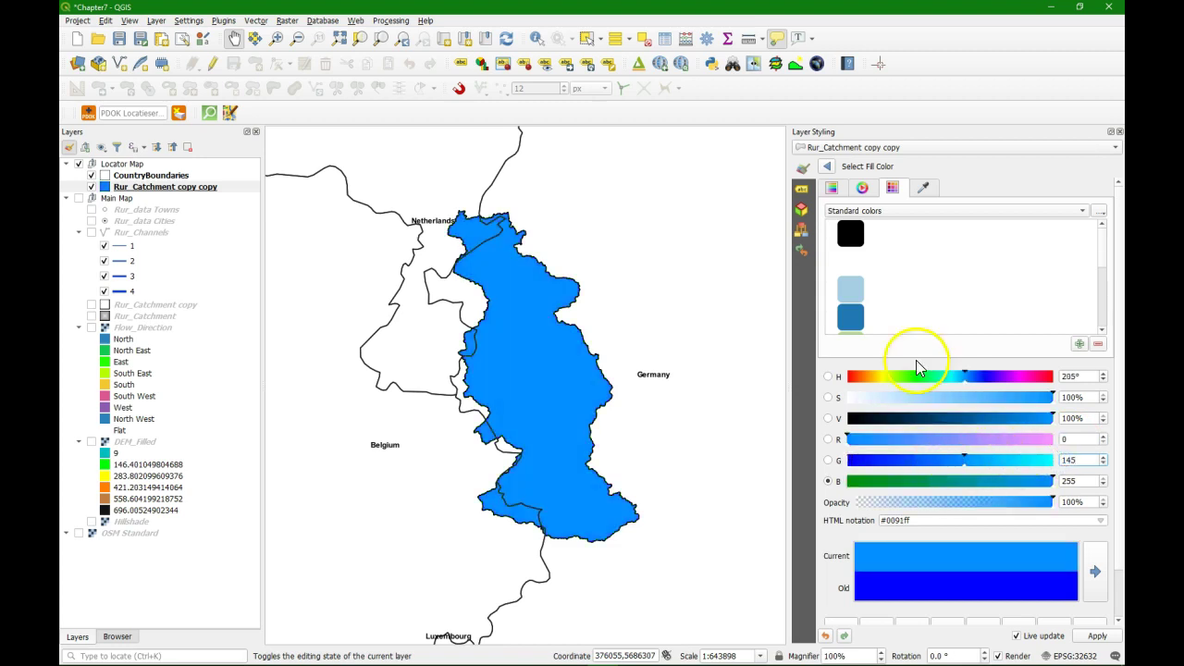
click(826, 166)
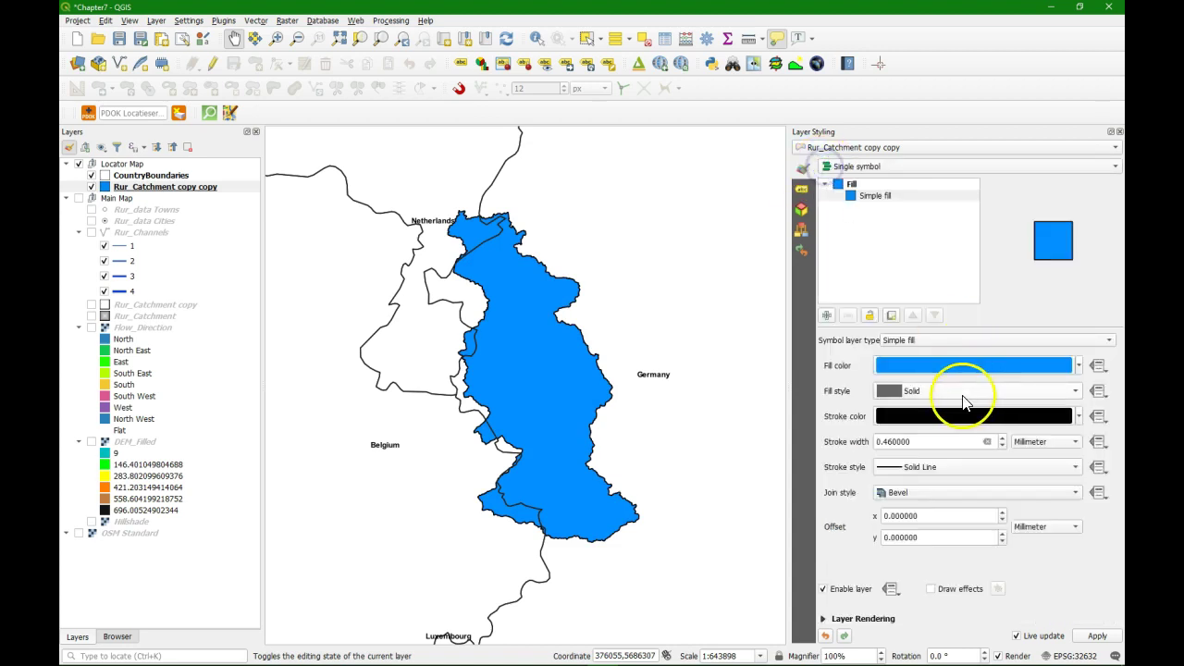
click(910, 416)
click(1078, 460)
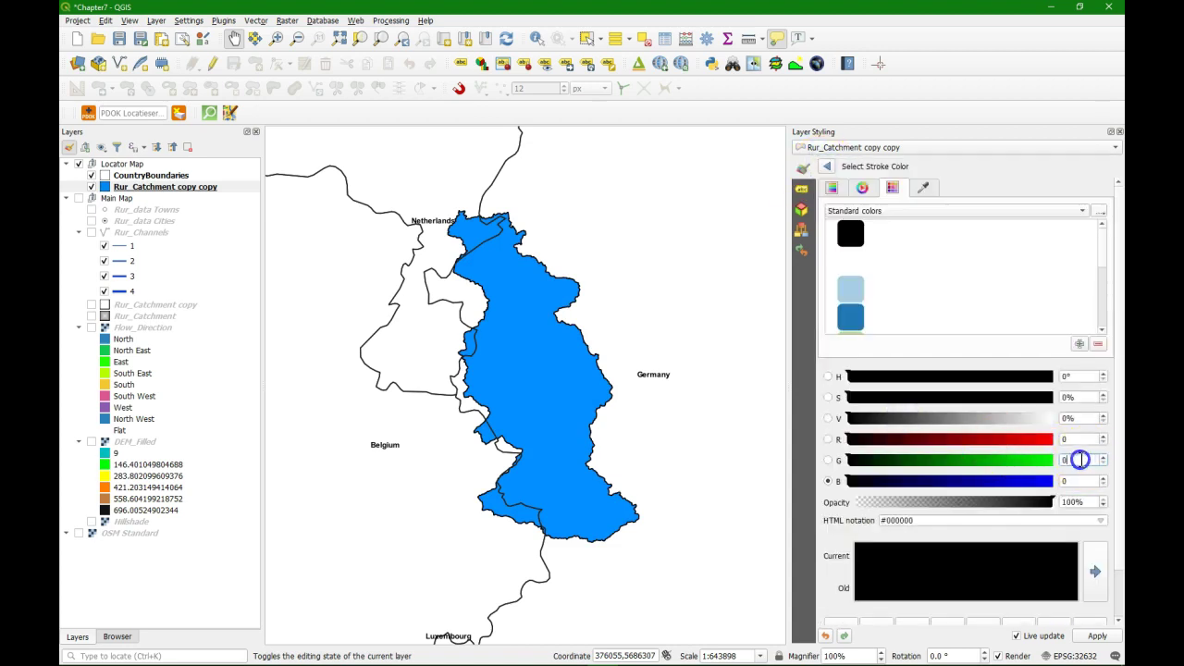
text(145)
click(1073, 481)
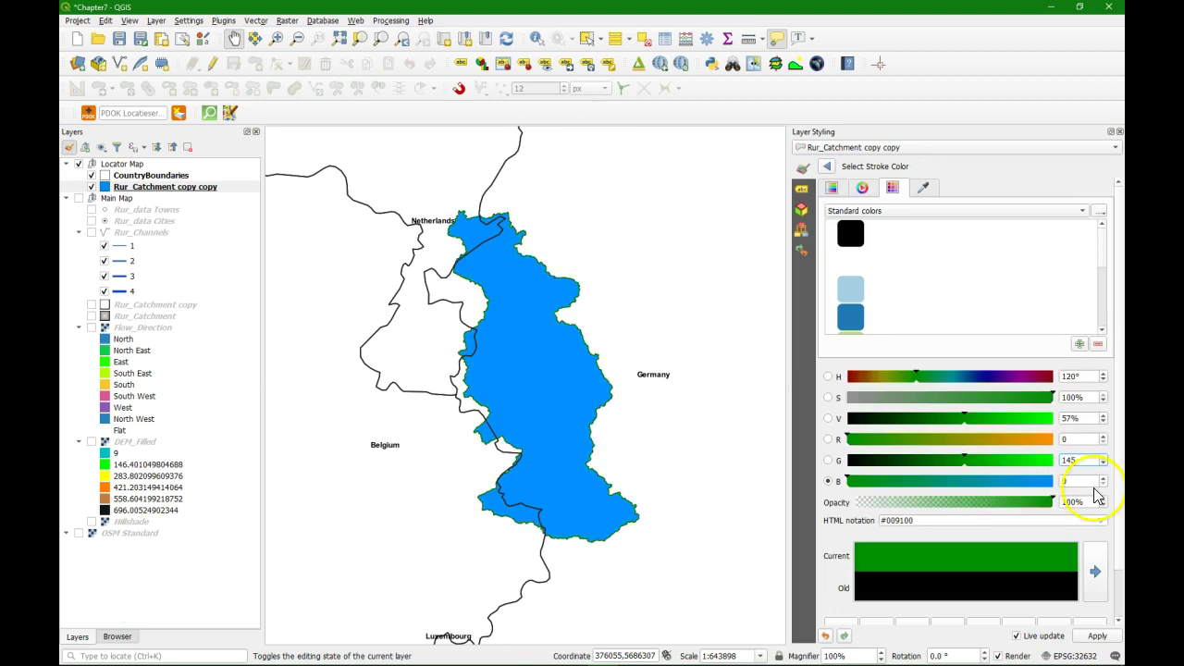
text(255)
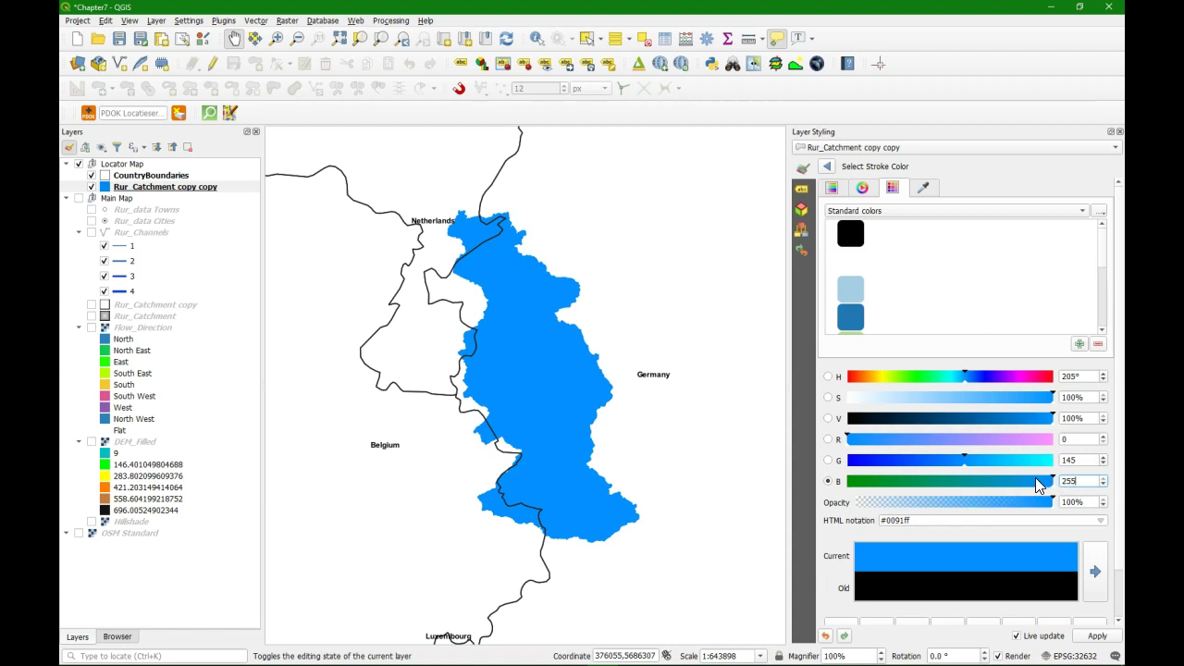
click(101, 147)
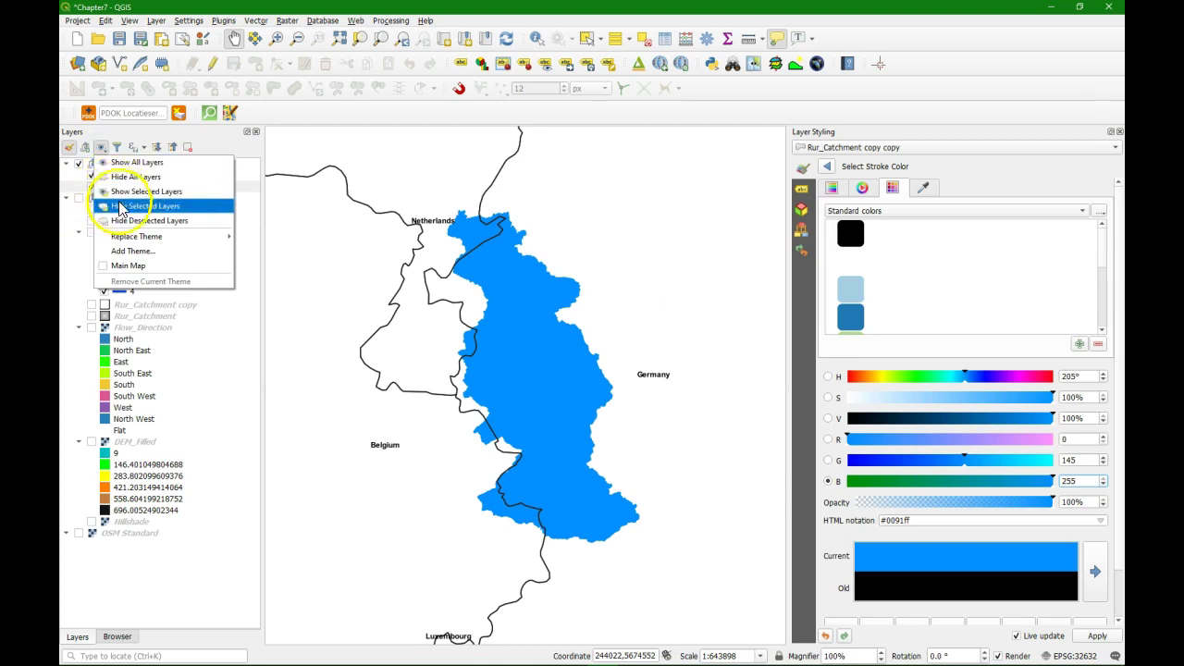
Save the visible layers as the Locator Map theme, then check switching between Main Map and Locator Map.
click(132, 251)
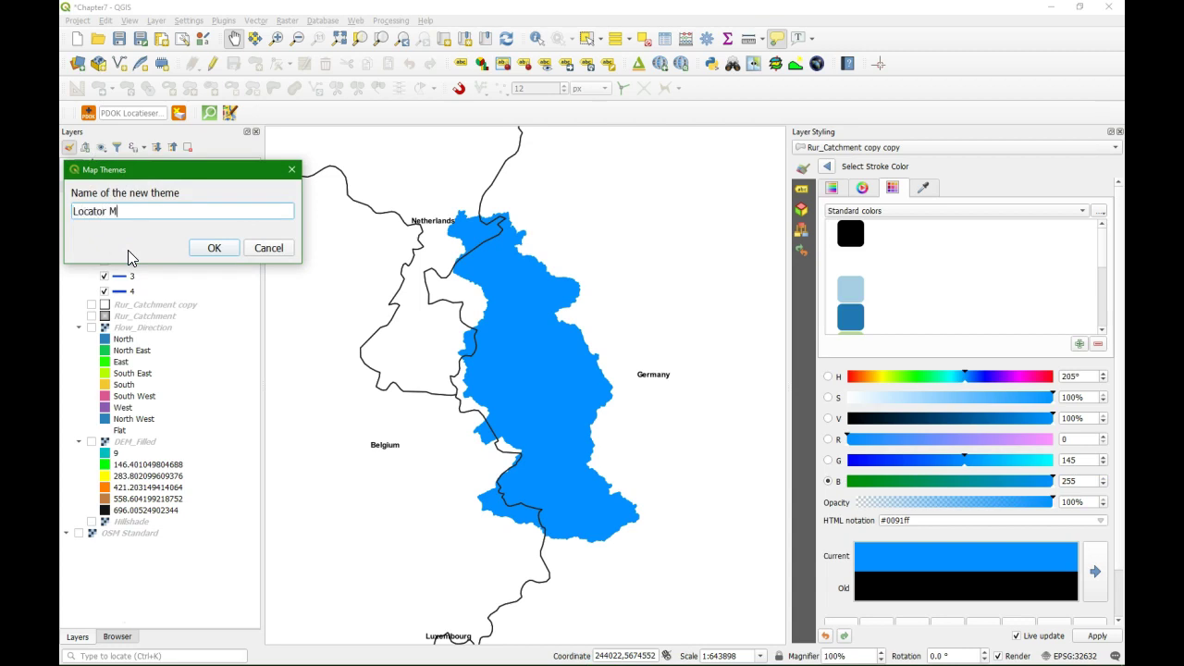
click(213, 248)
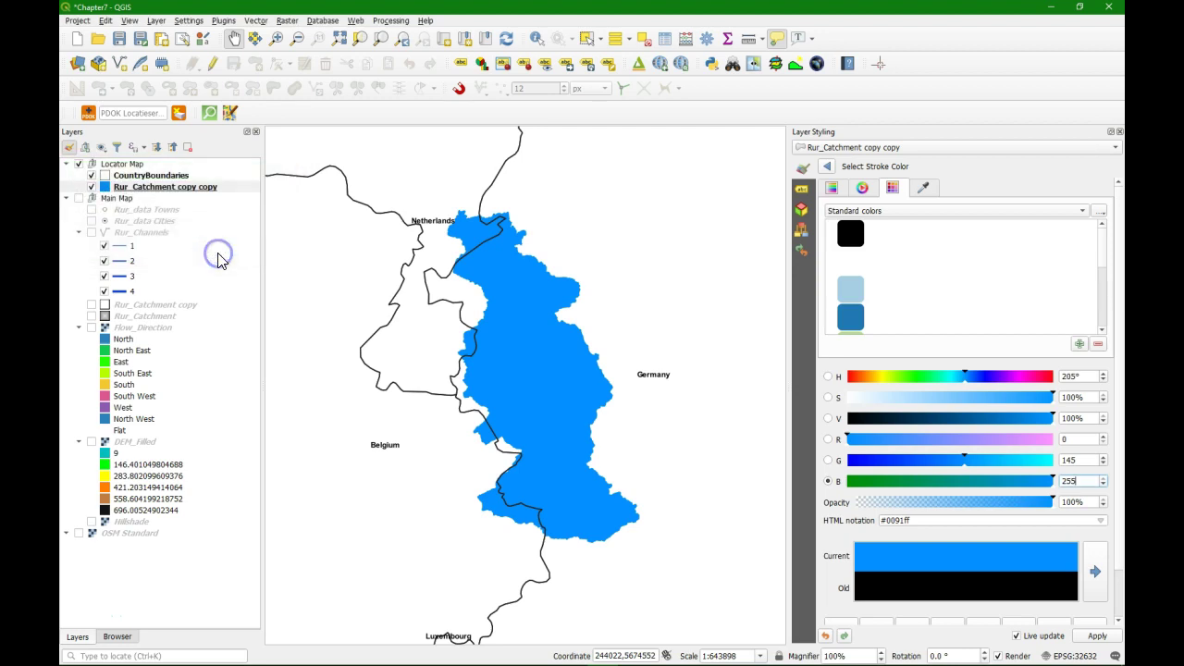
click(101, 148)
click(129, 279)
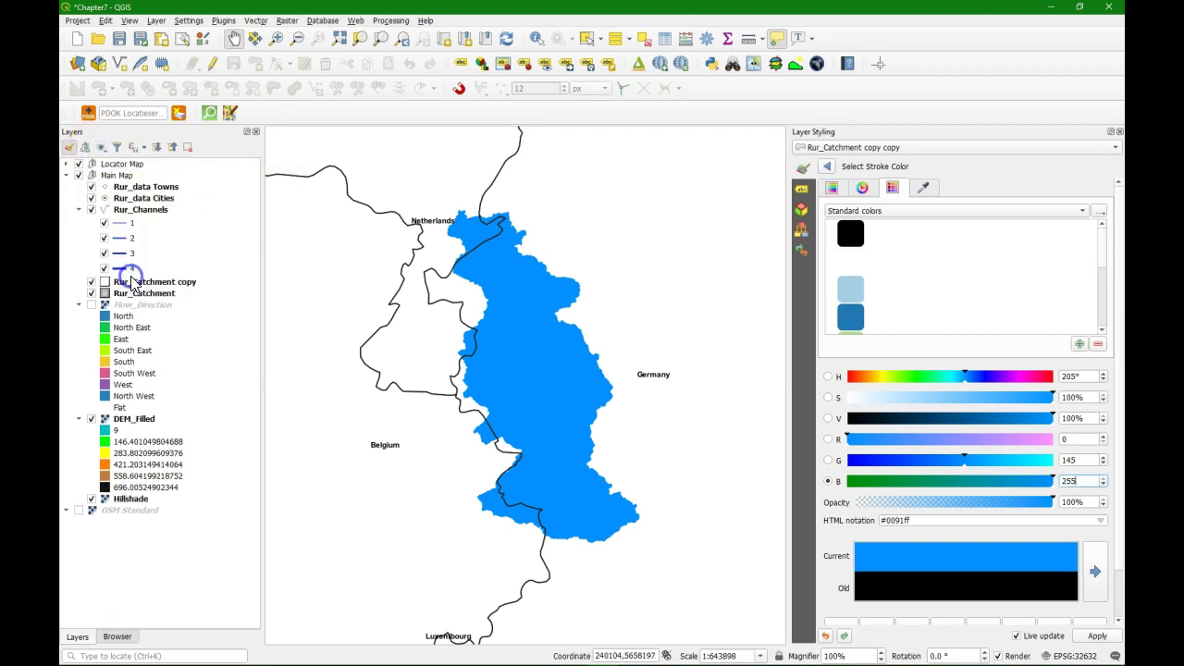
click(103, 148)
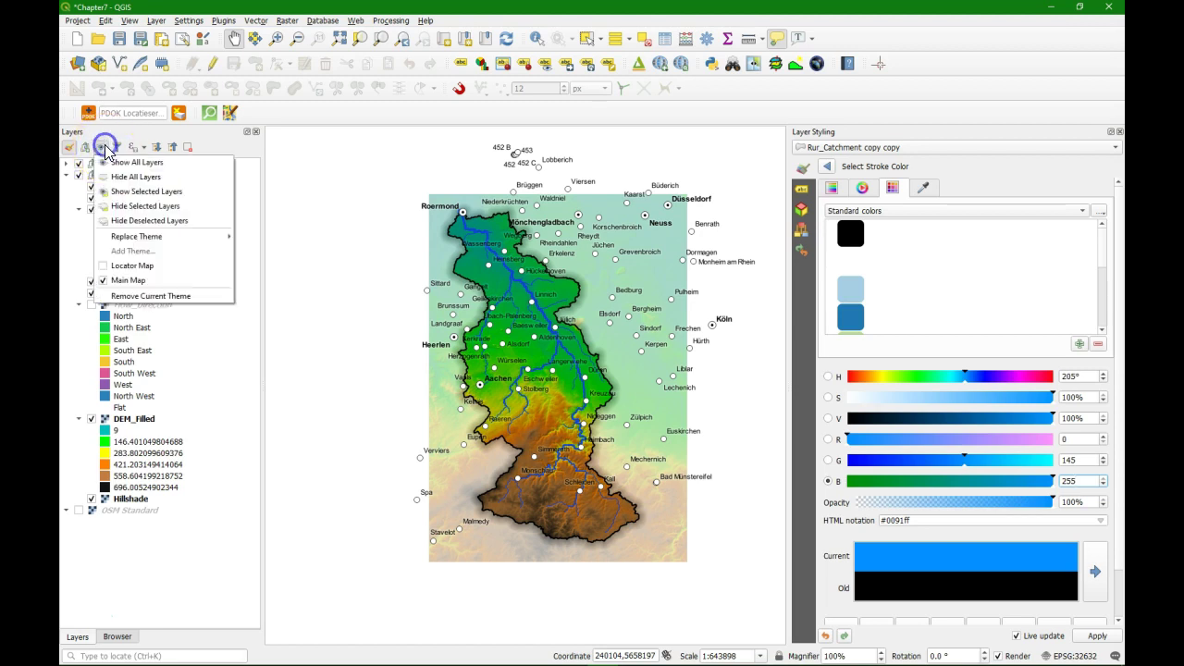
click(125, 267)
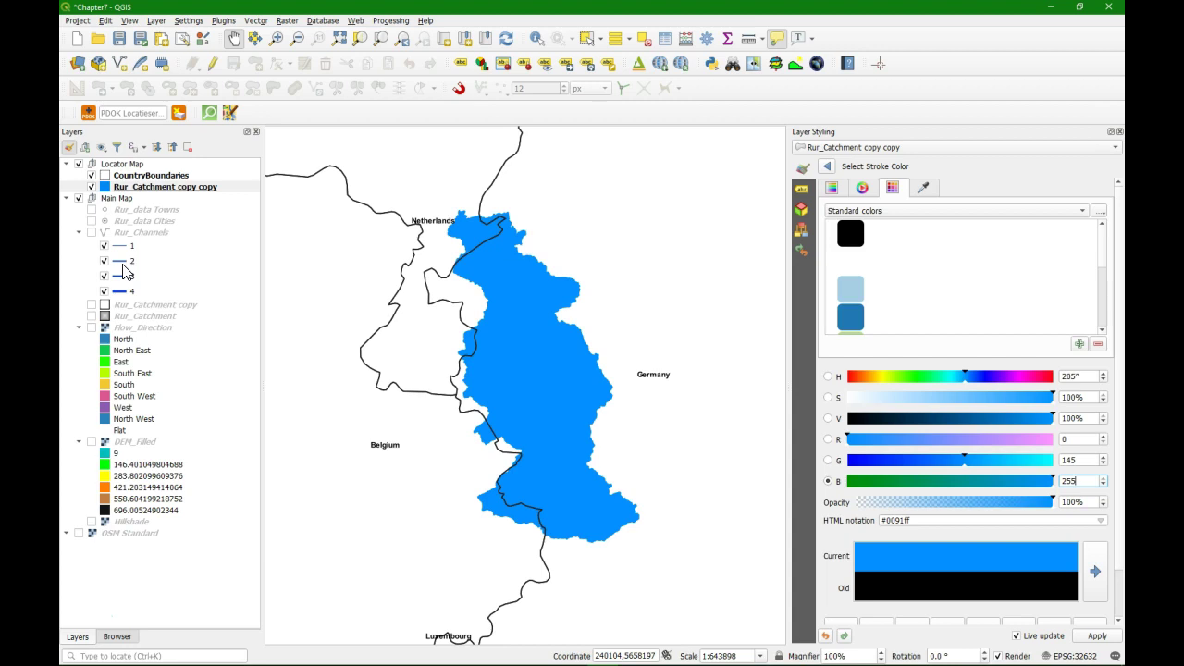
In the Rur Catchment layout, draw a new map frame in the main map's top-right corner.
mouse_move(571, 662)
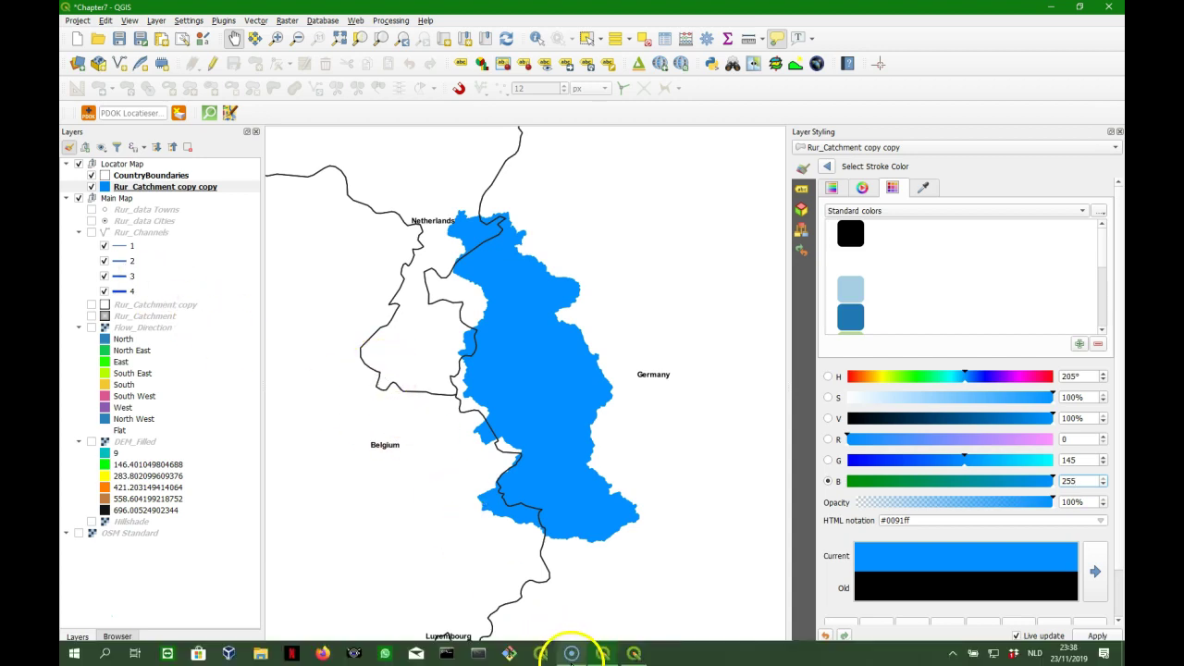
click(642, 652)
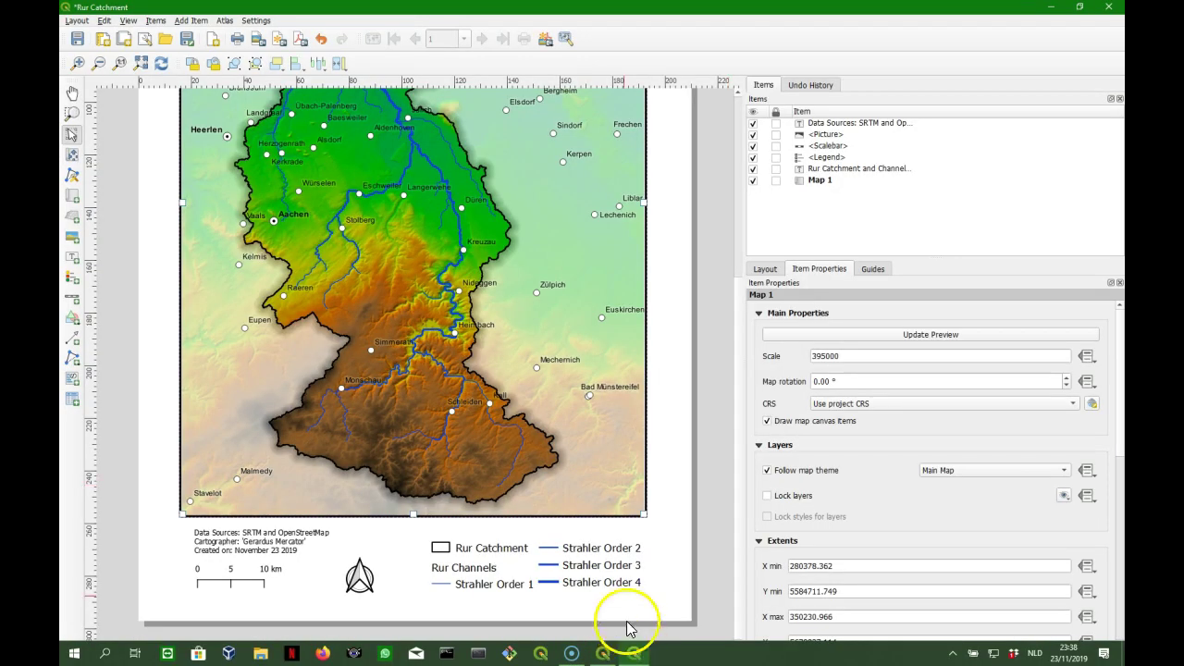
click(72, 94)
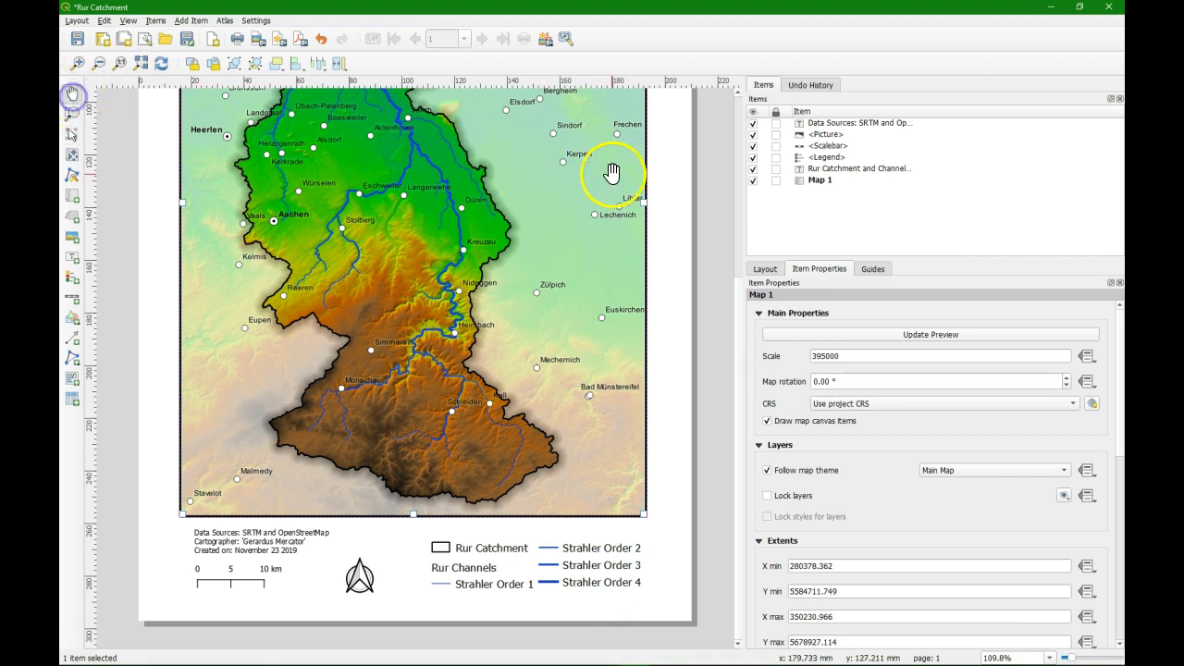
drag(673, 158, 679, 400)
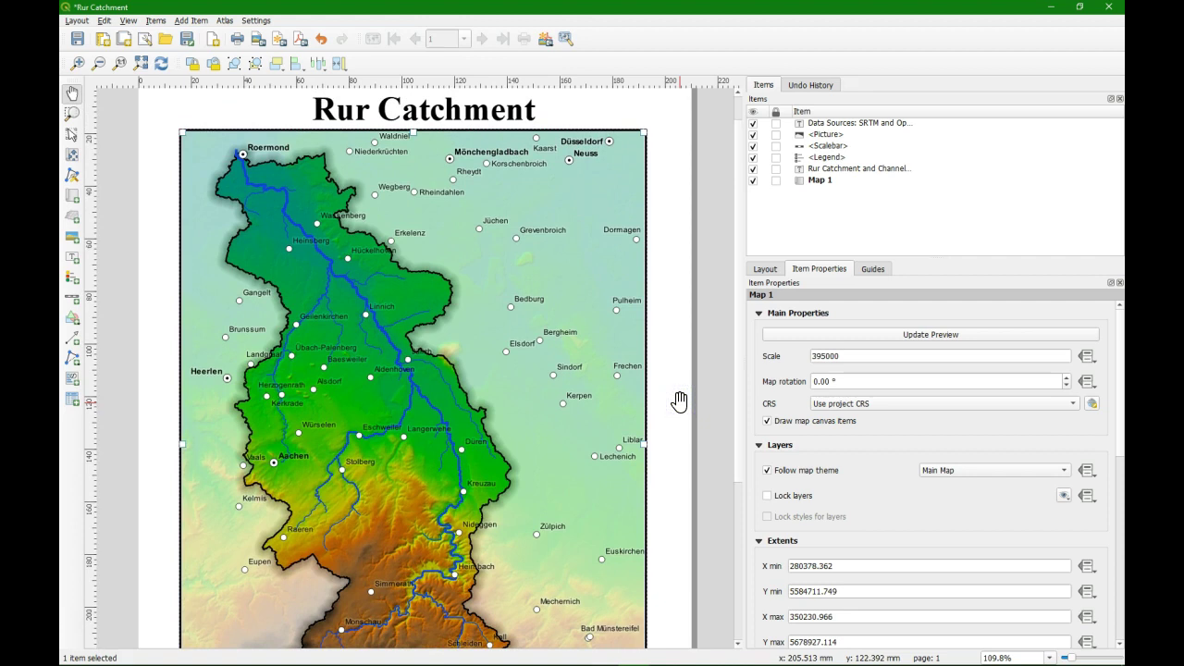
click(72, 195)
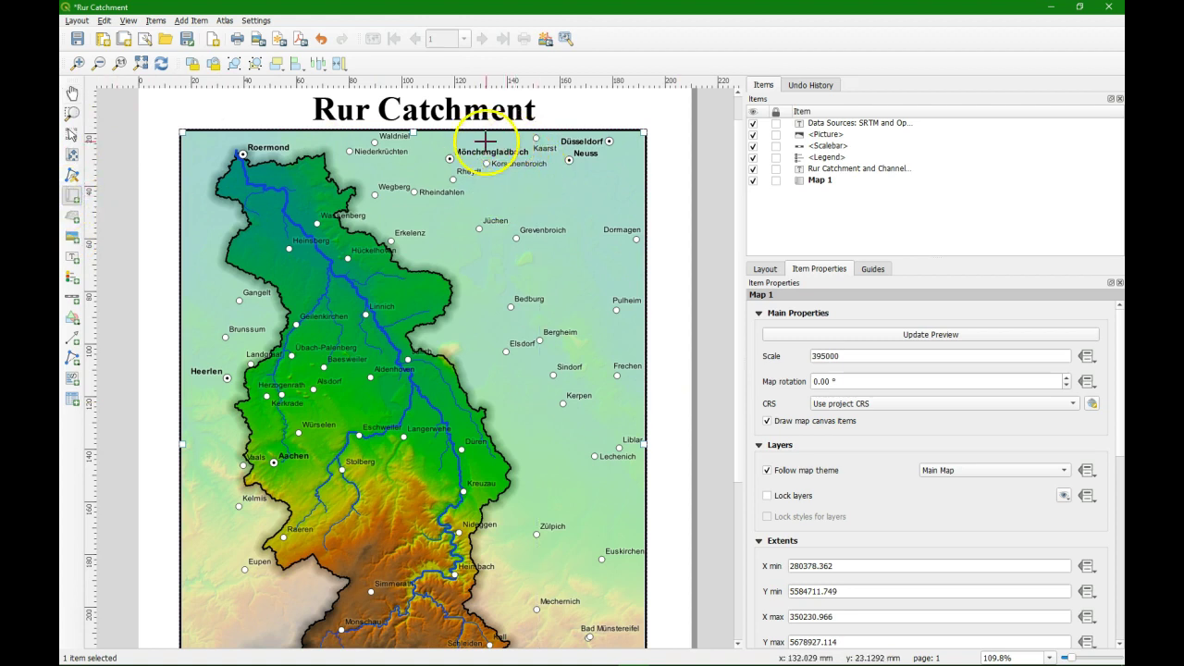
drag(486, 139, 625, 323)
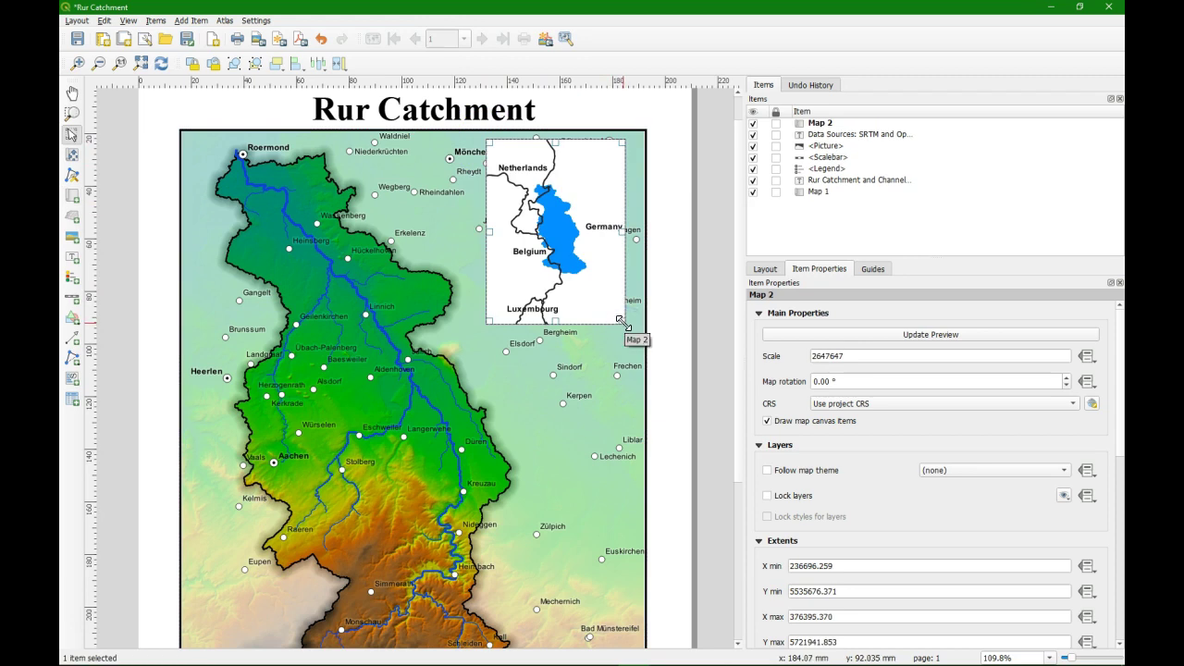
Make the inset map follow the Locator Map theme at scale 3000000.
click(767, 470)
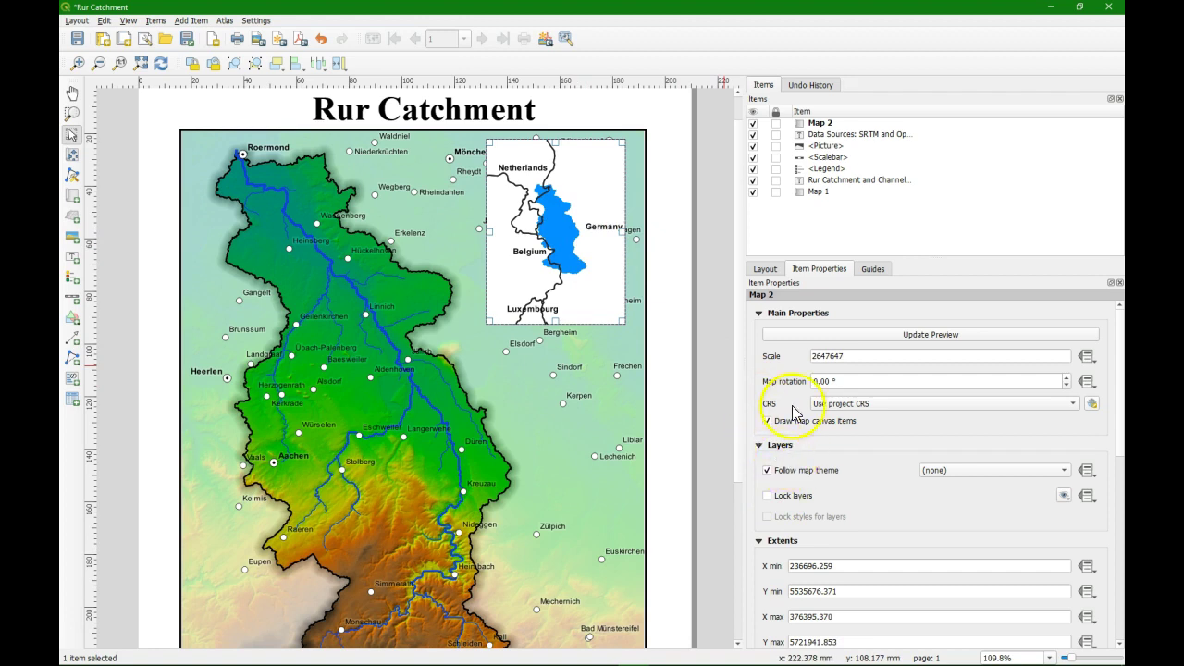
click(961, 474)
click(957, 485)
click(850, 355)
drag(844, 355, 778, 355)
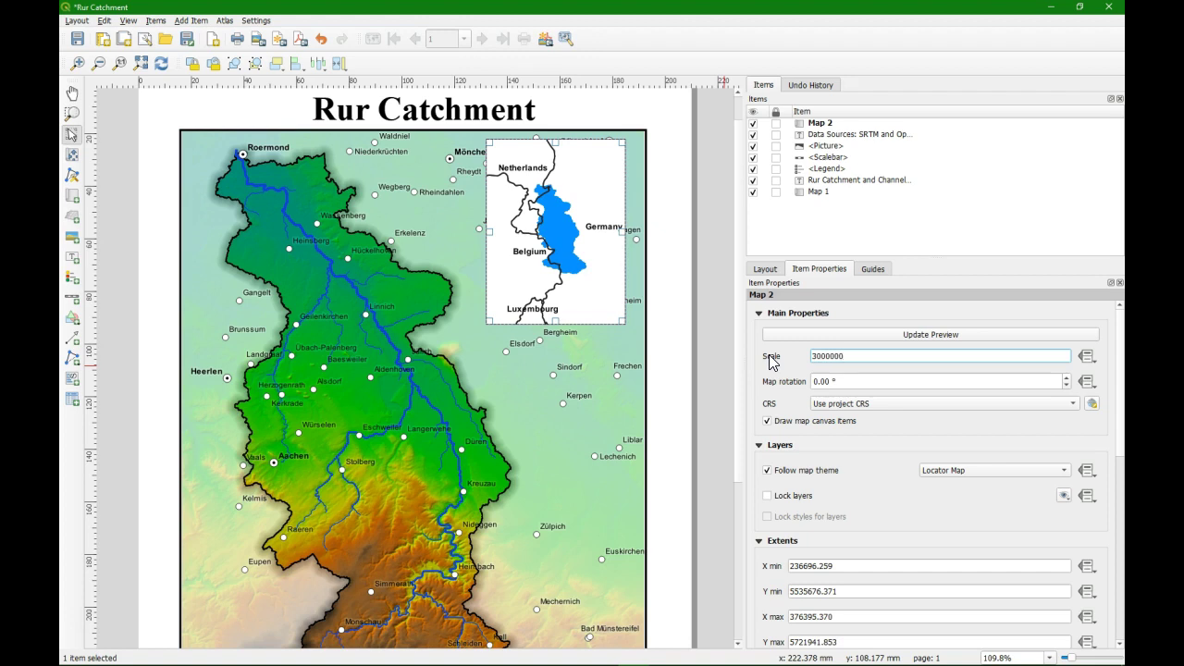
key(Return)
click(72, 93)
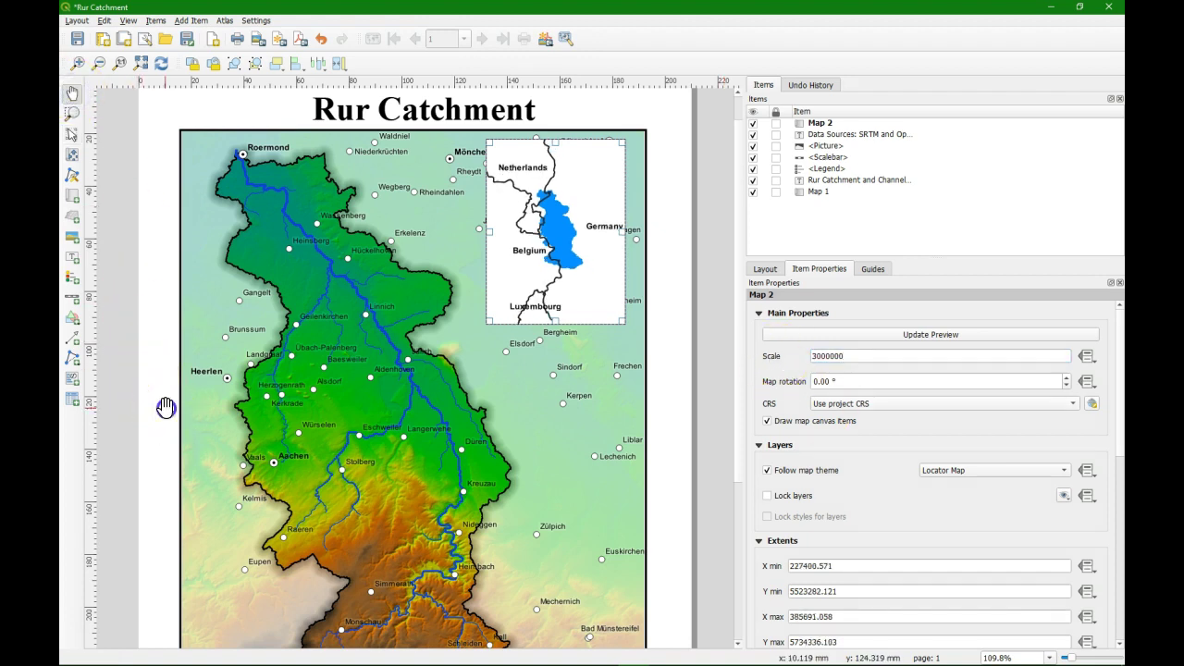
drag(164, 404, 201, 170)
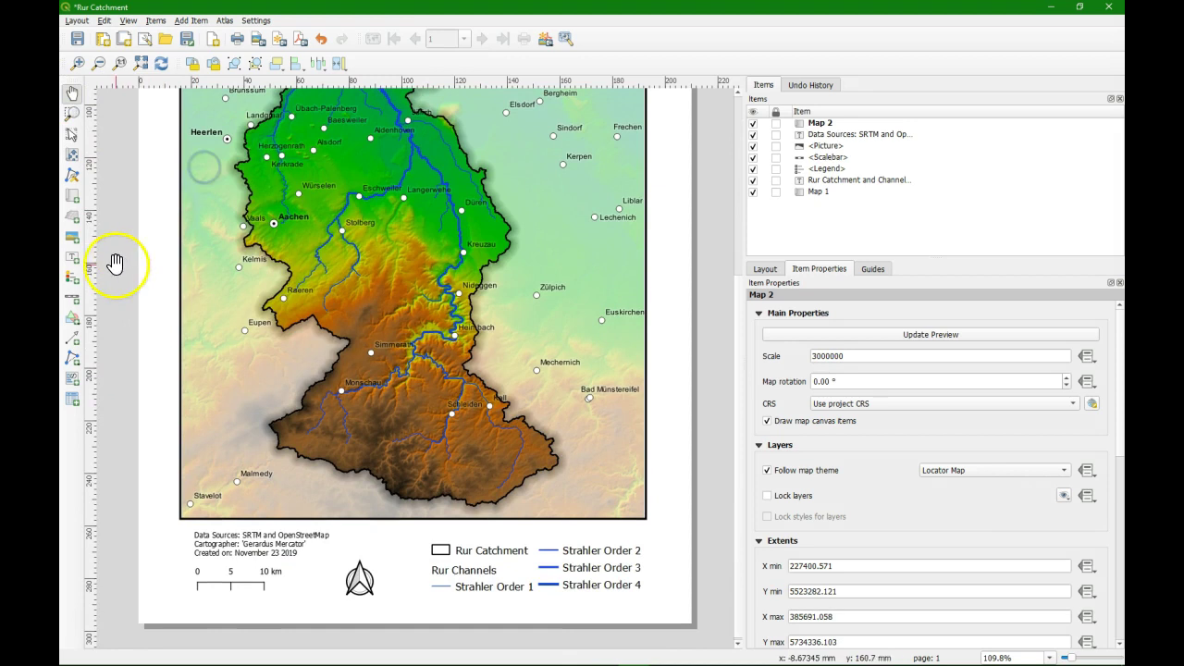
Draw a narrow vertical rectangle at the map's lower left and give it a Gradient fill.
click(76, 323)
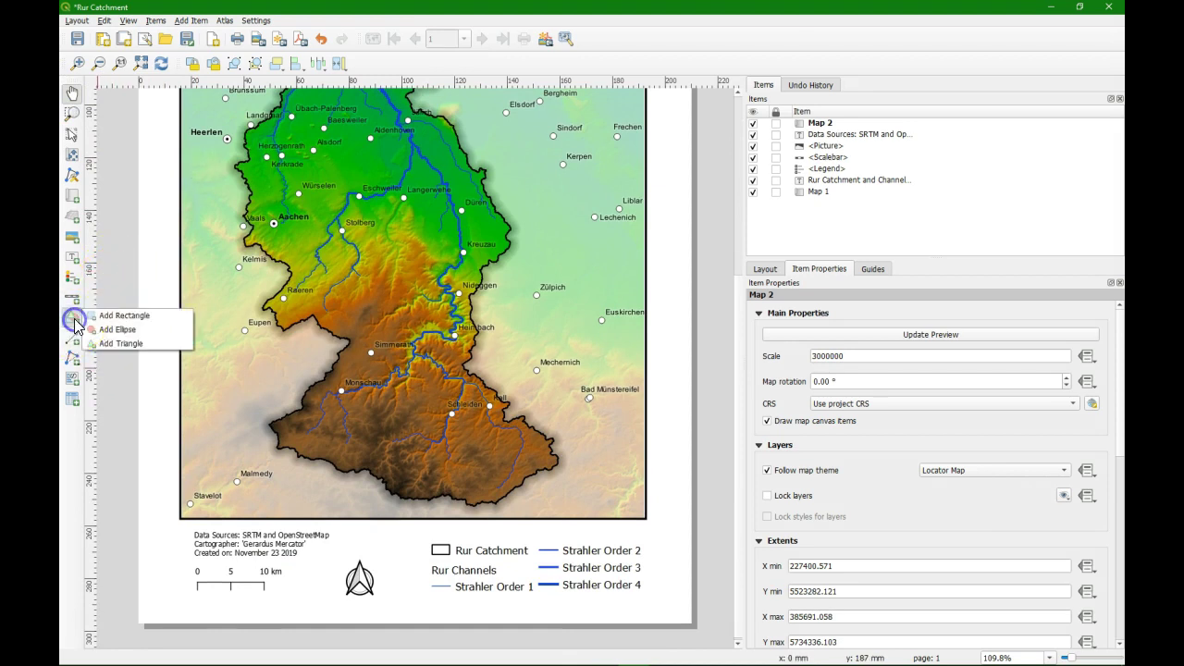
click(115, 315)
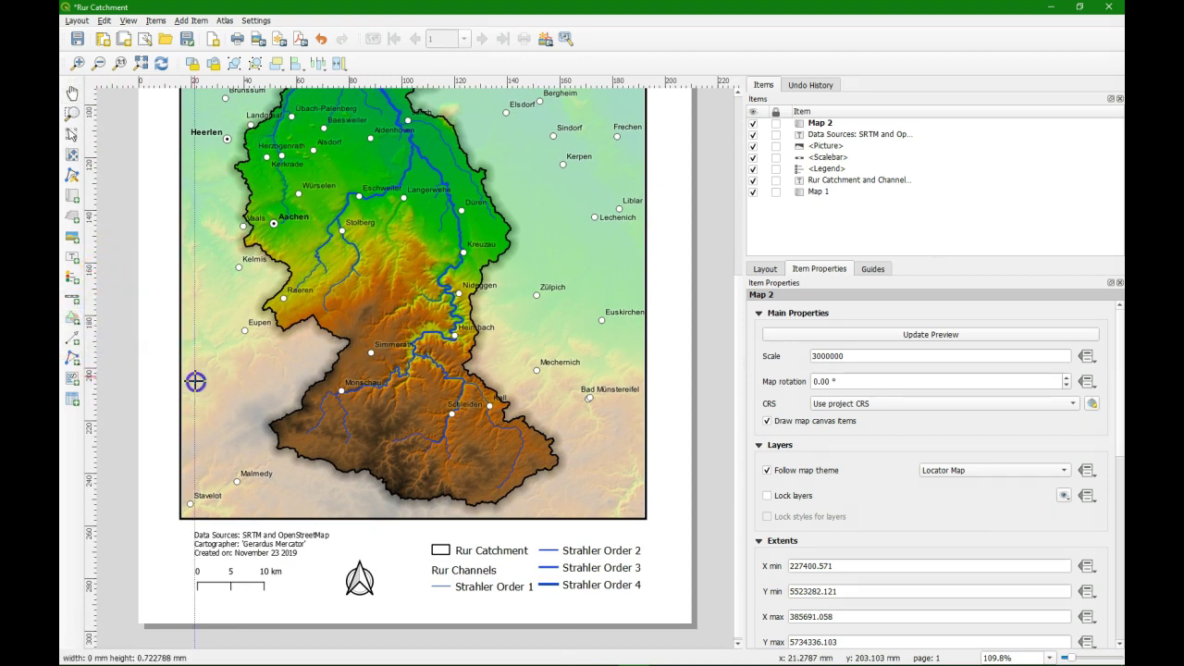
drag(194, 375, 210, 473)
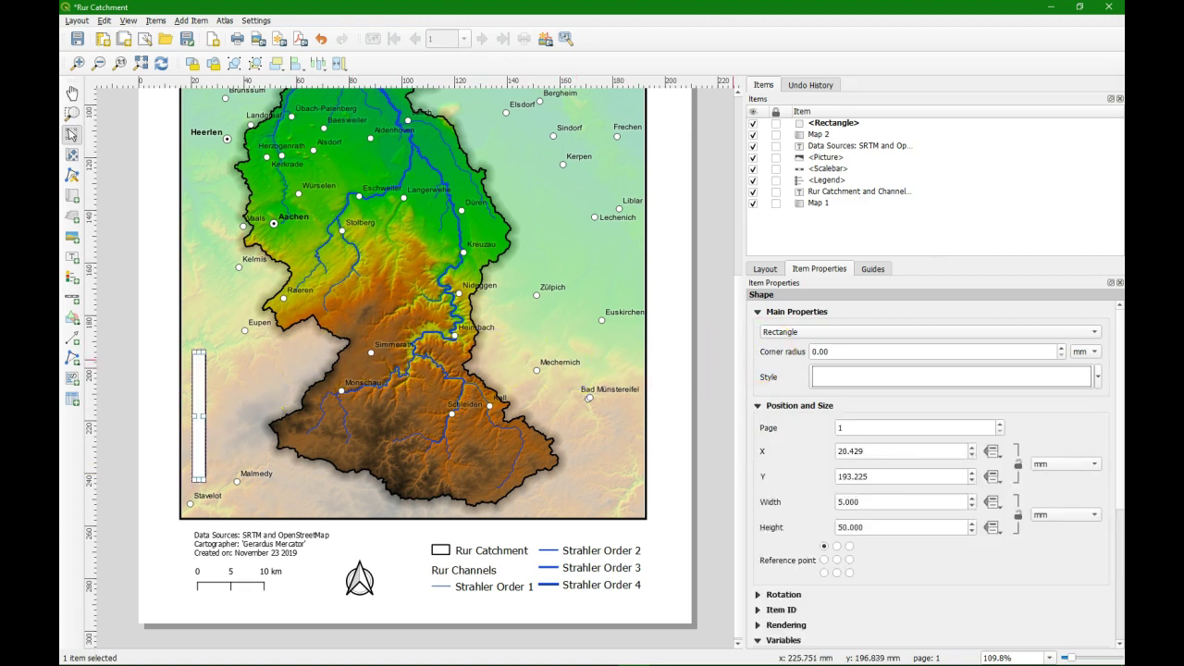
click(874, 380)
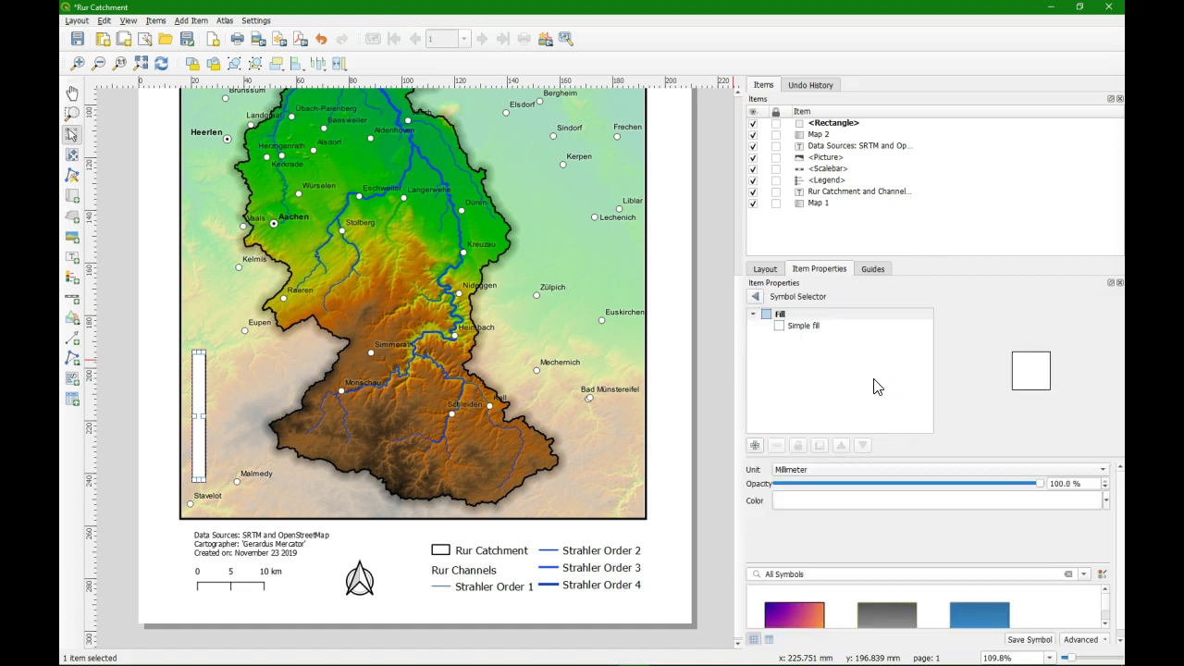
click(803, 325)
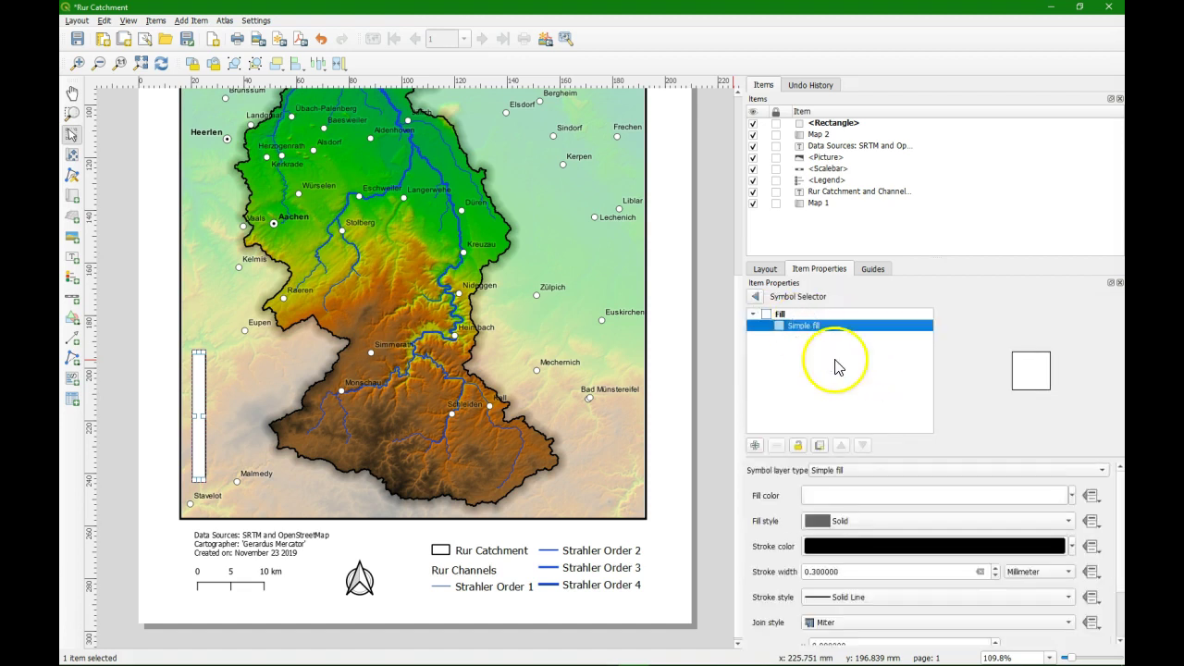
click(846, 470)
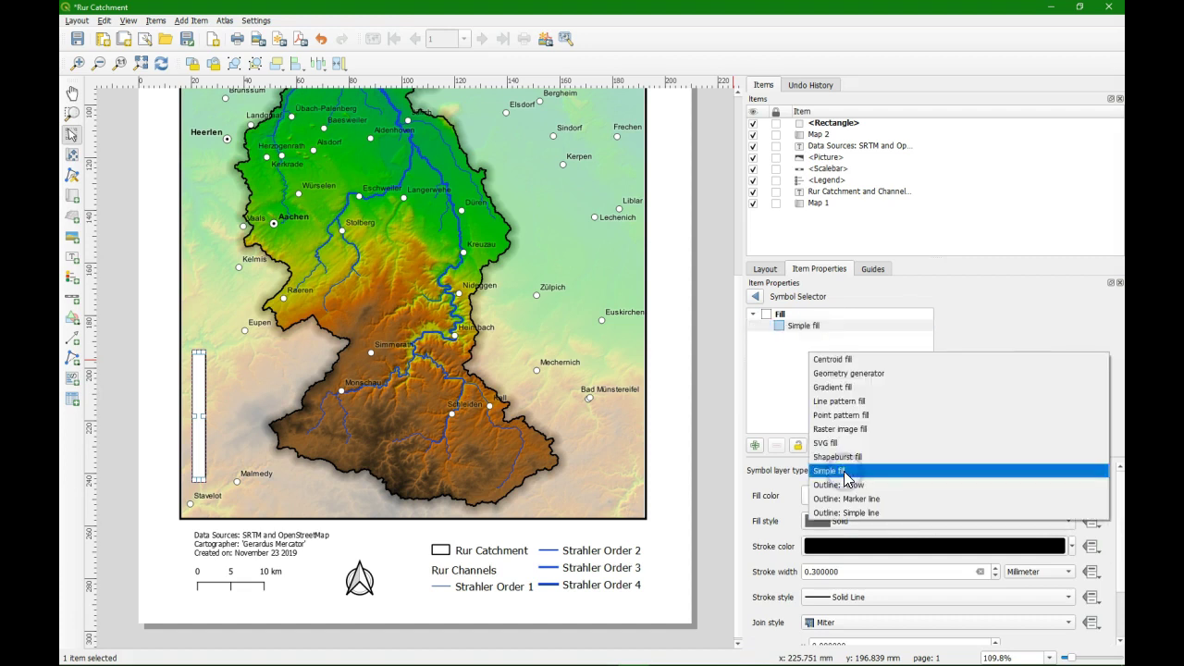
click(845, 386)
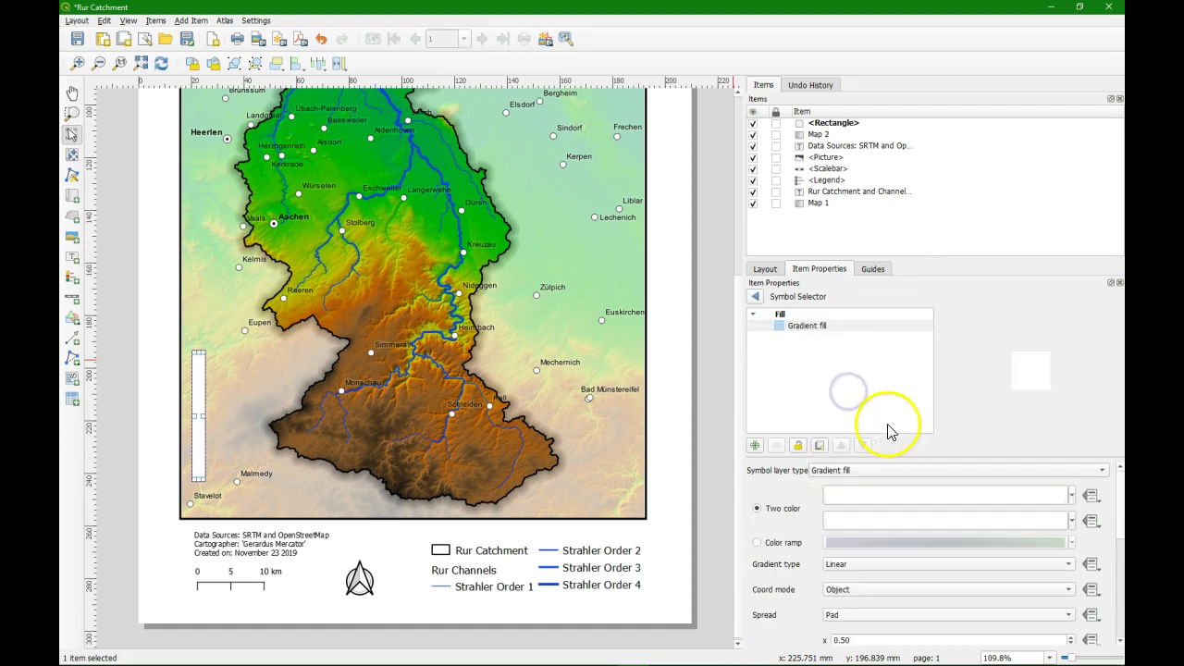
Set the bar's gradient to a new cpt-city Topography elevation colour ramp.
click(759, 543)
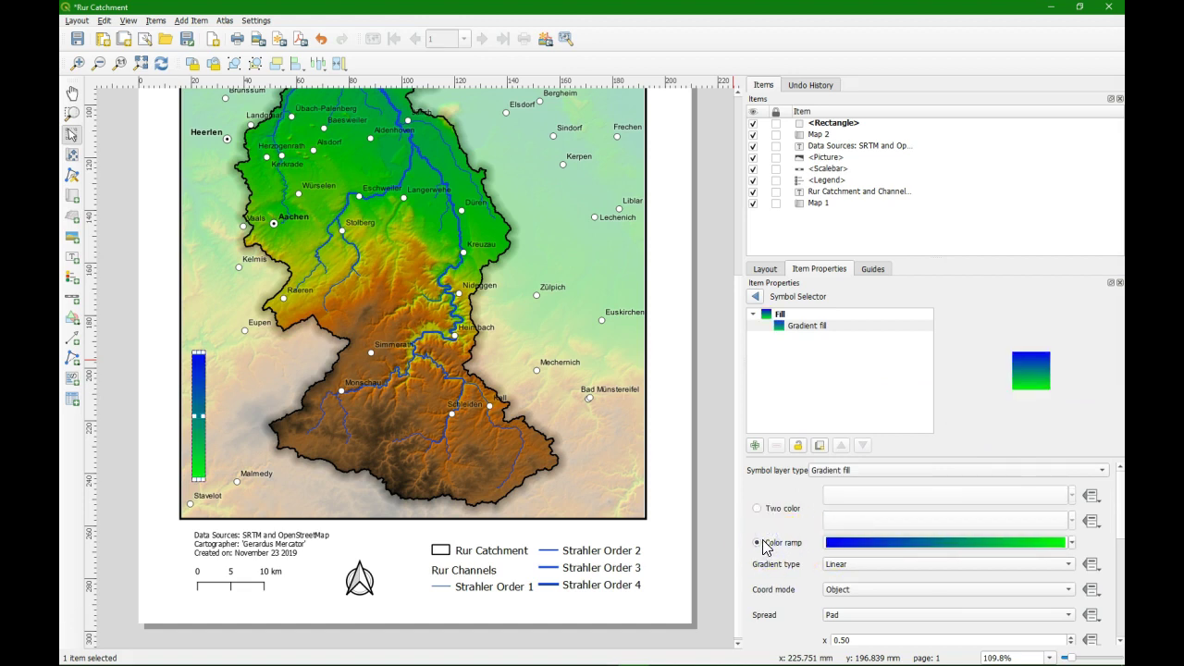
click(766, 545)
click(672, 497)
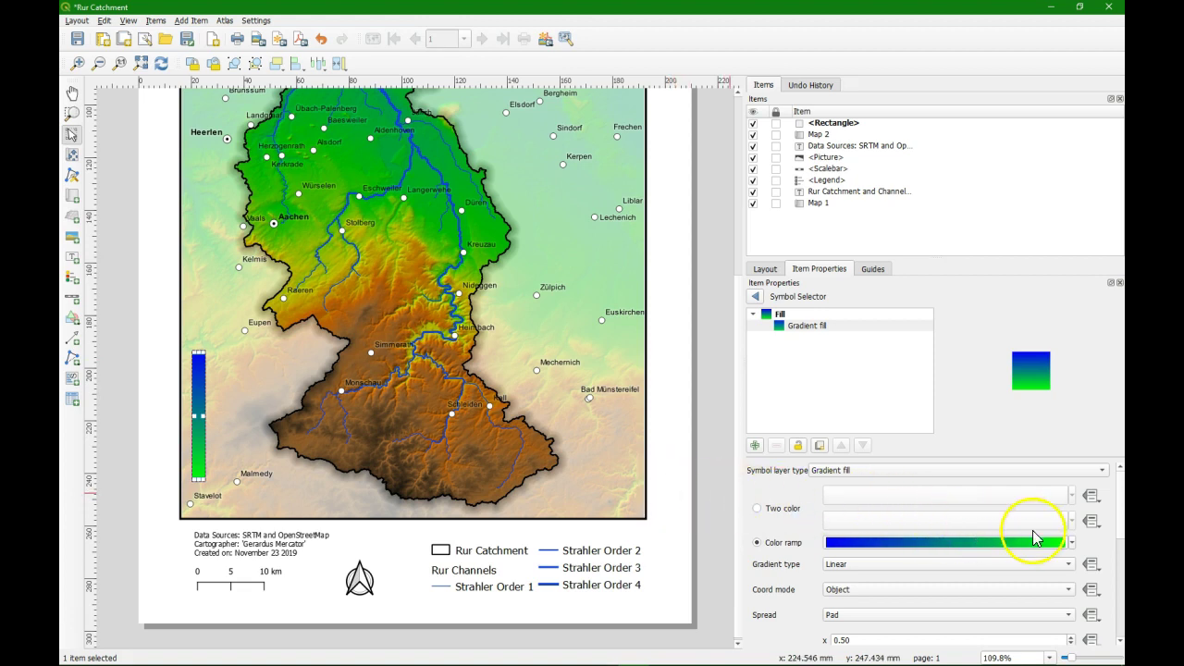
click(1073, 546)
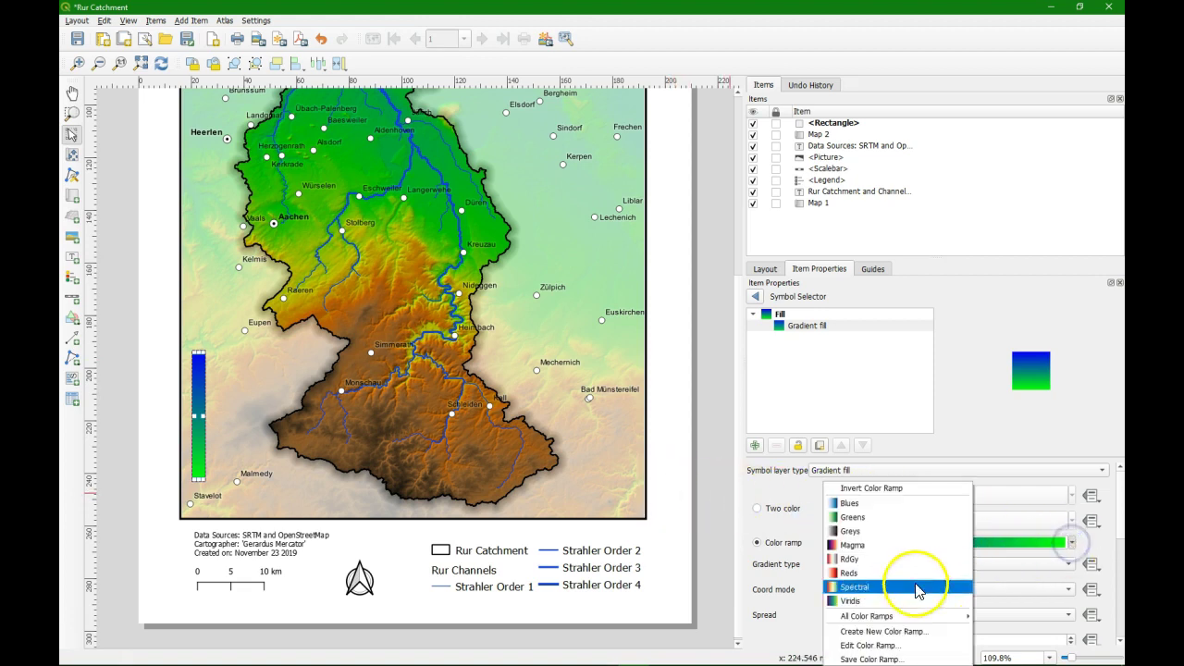
click(883, 632)
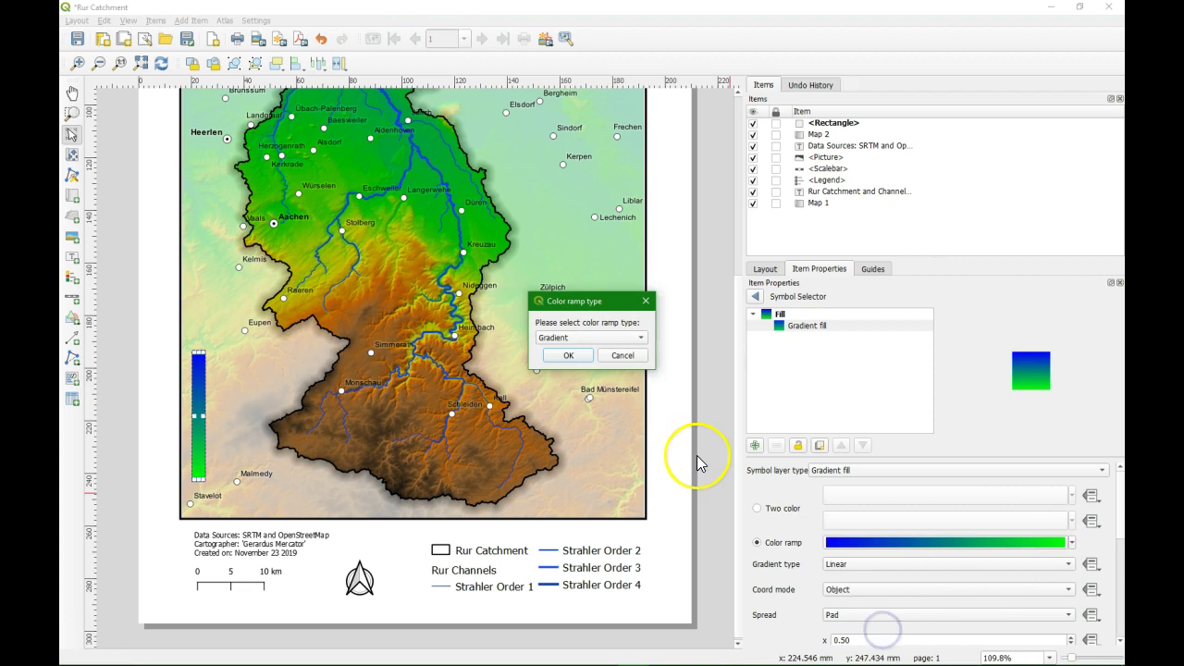
click(555, 338)
click(556, 340)
click(555, 356)
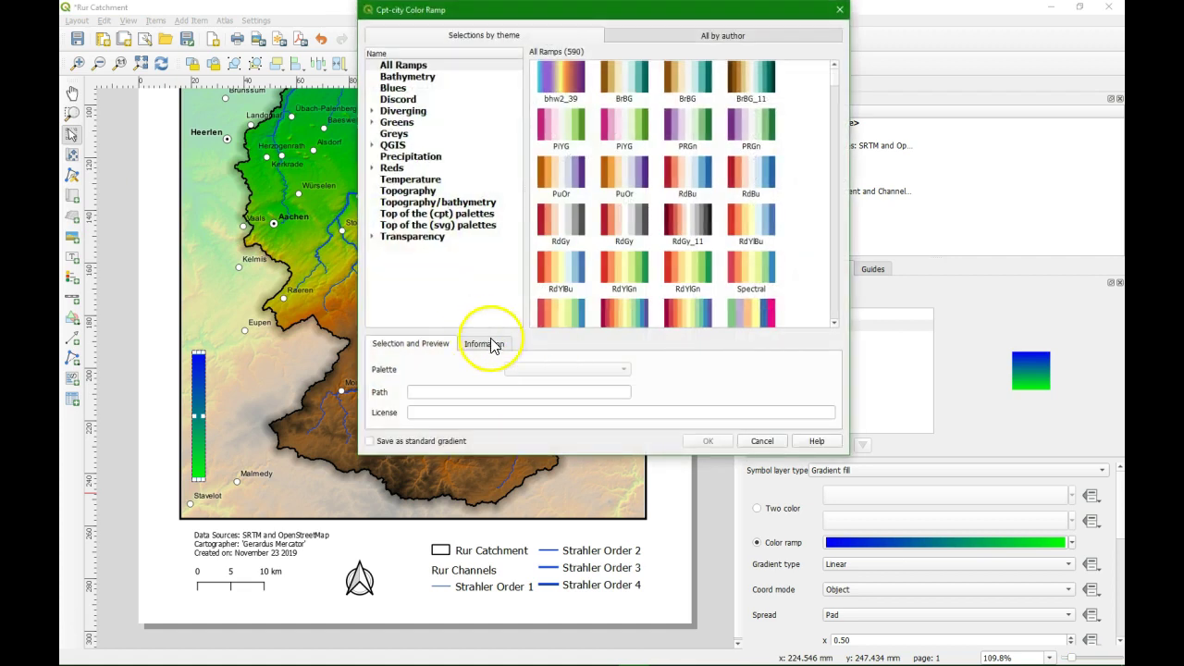
click(409, 192)
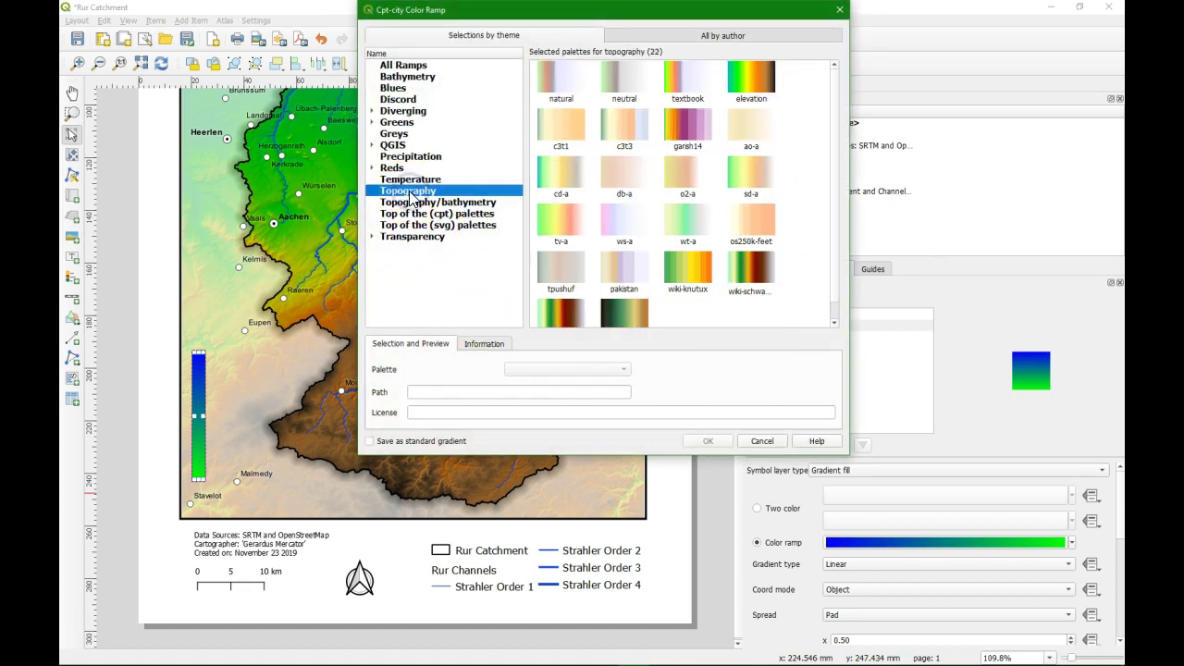
click(751, 78)
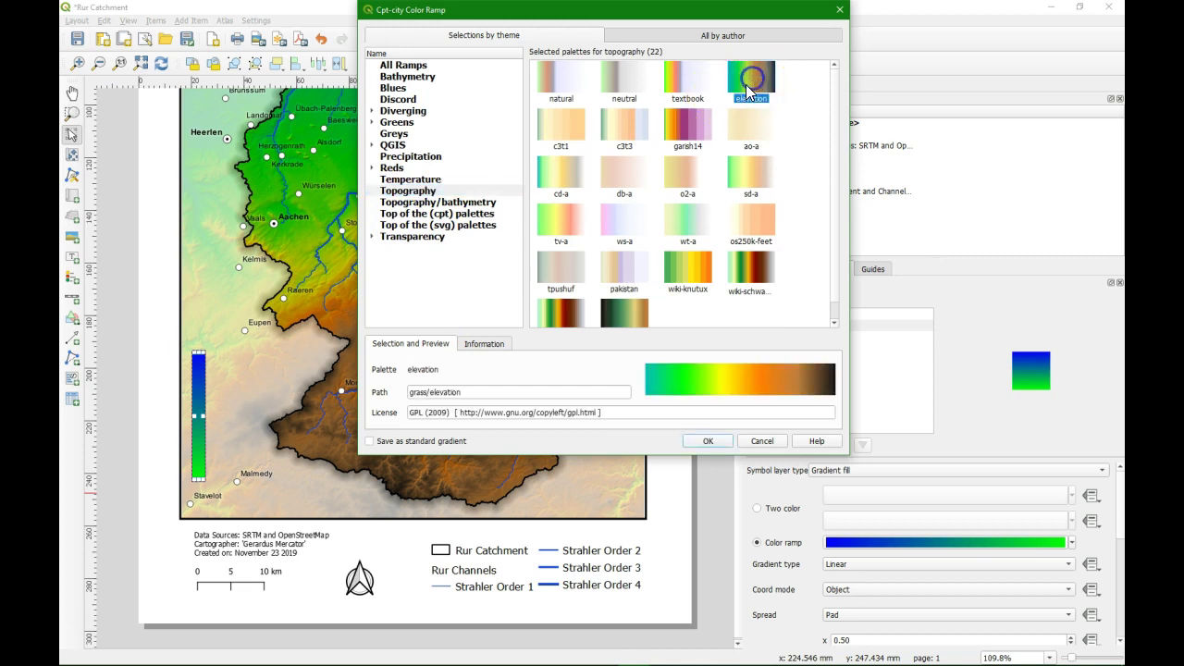
click(706, 442)
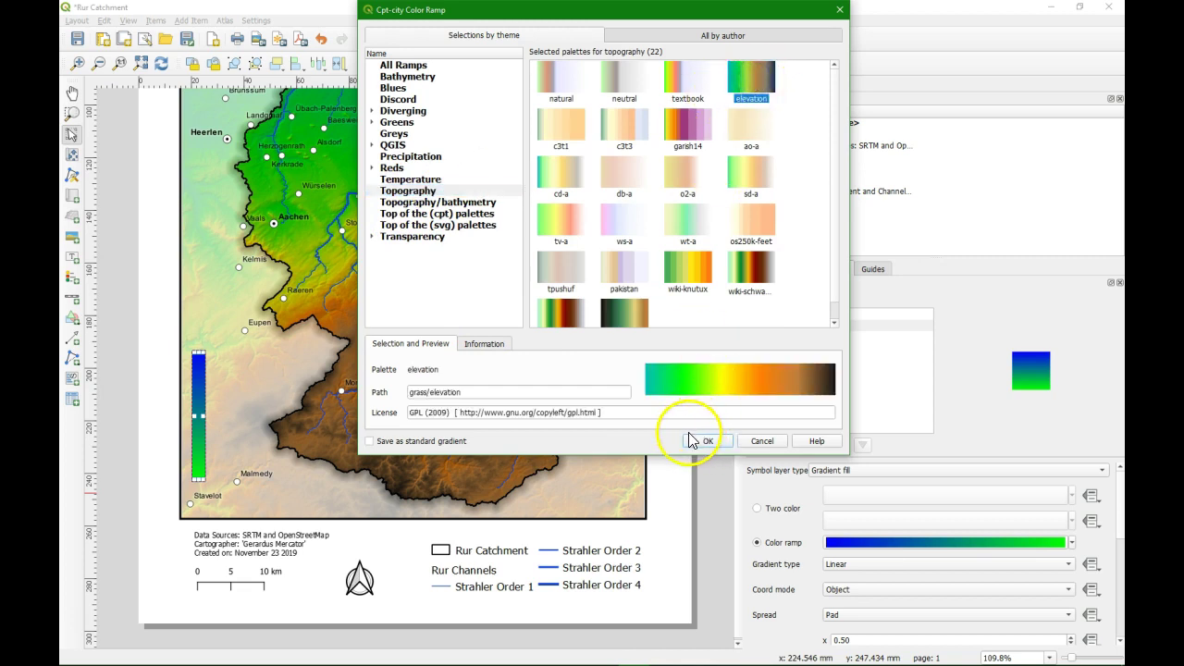
click(694, 441)
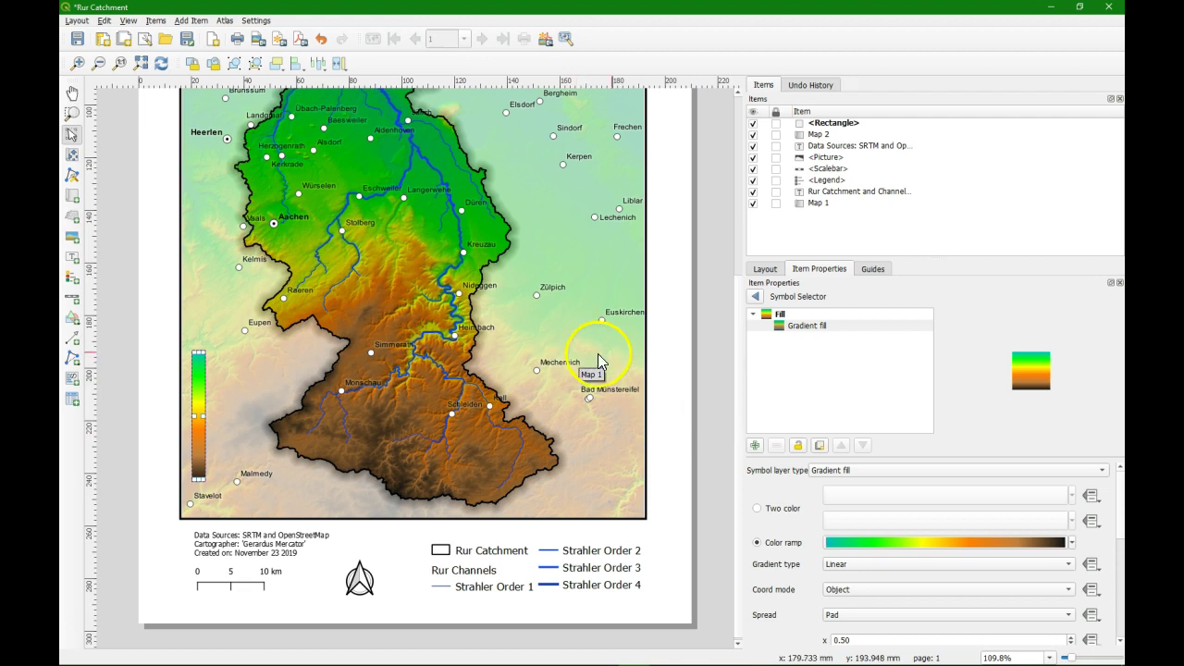
Add a No Brush outline fill layer to the elevation bar and place a text label beside its top.
click(755, 445)
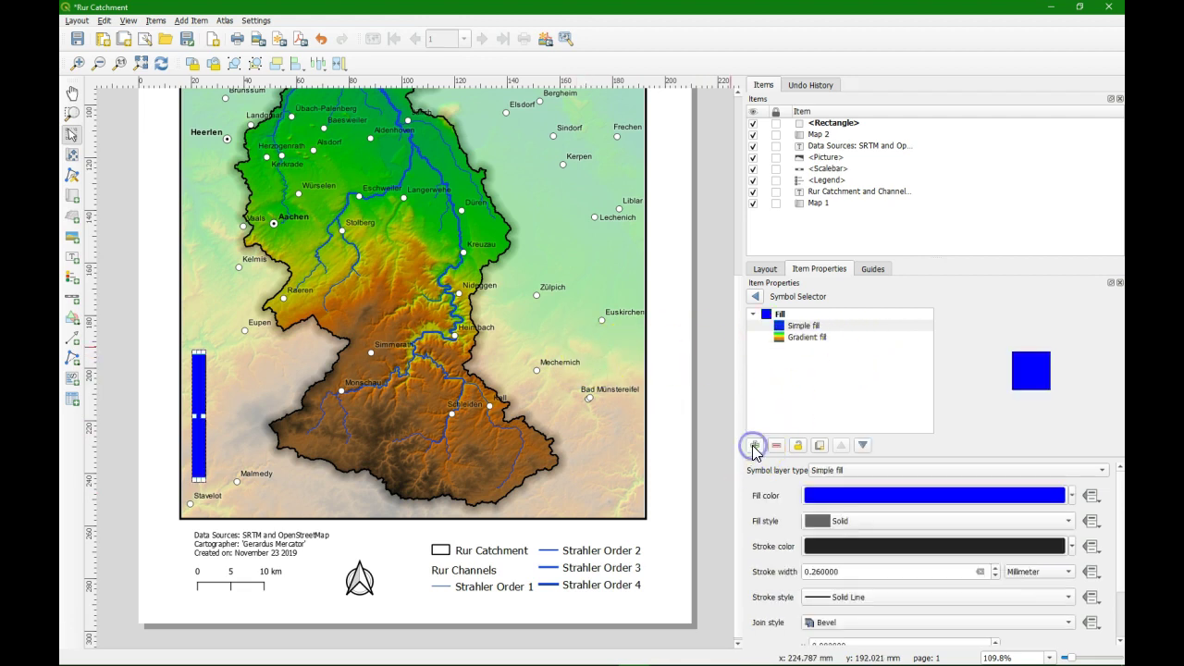
click(799, 329)
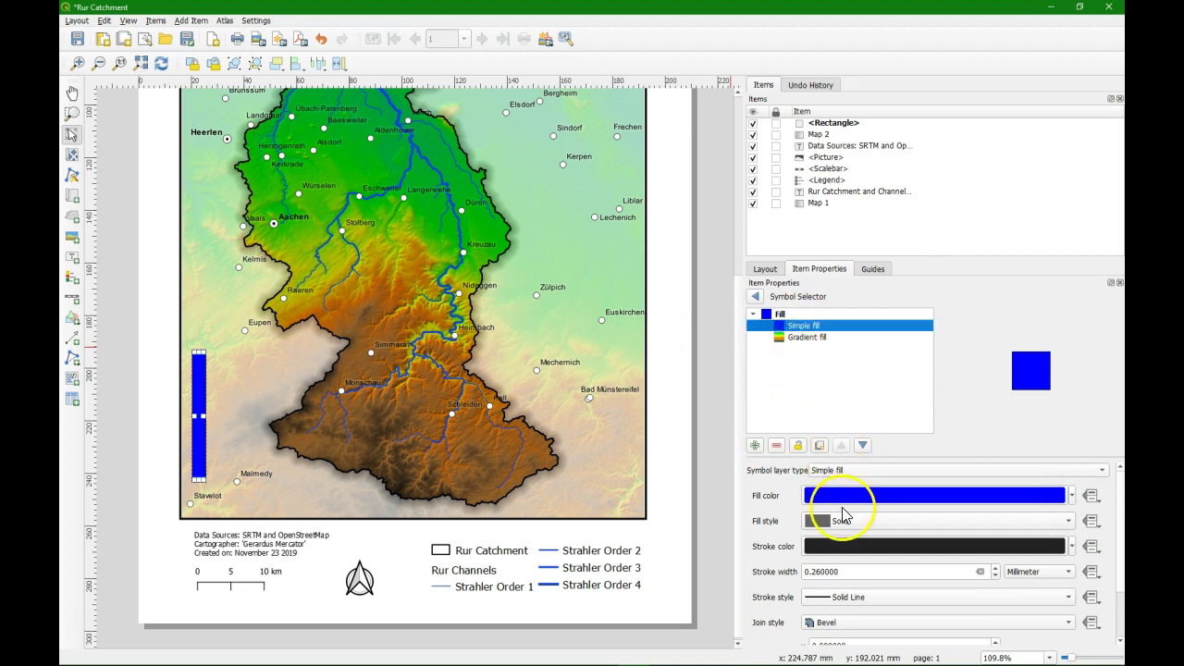
click(837, 520)
click(846, 479)
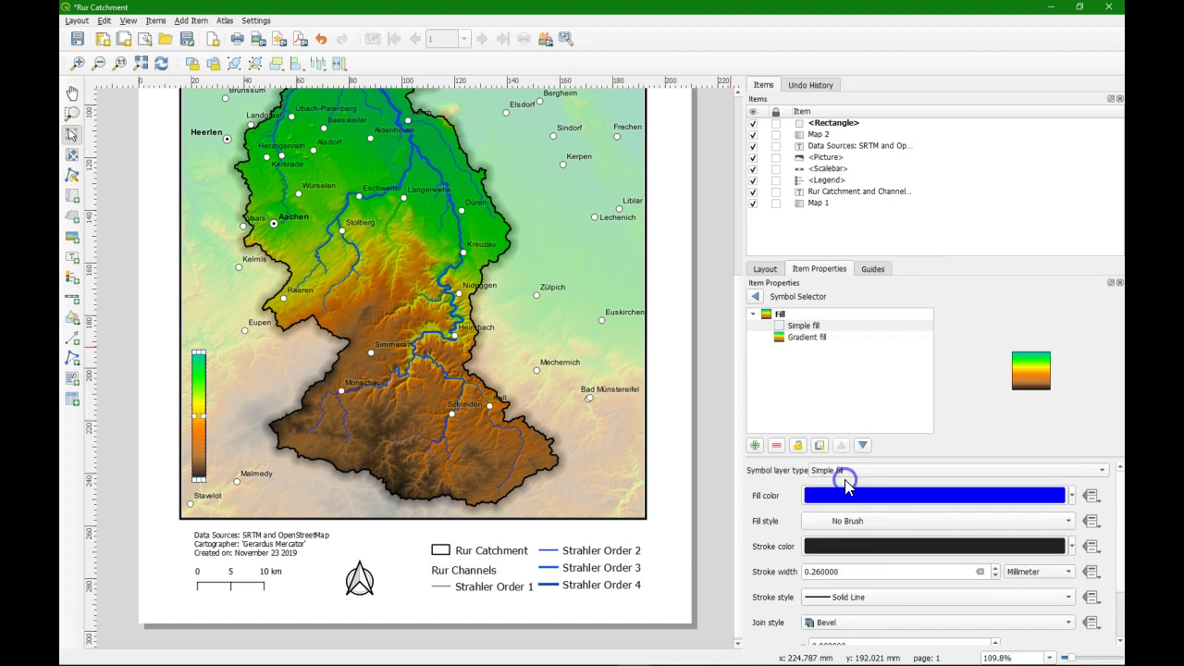
click(72, 258)
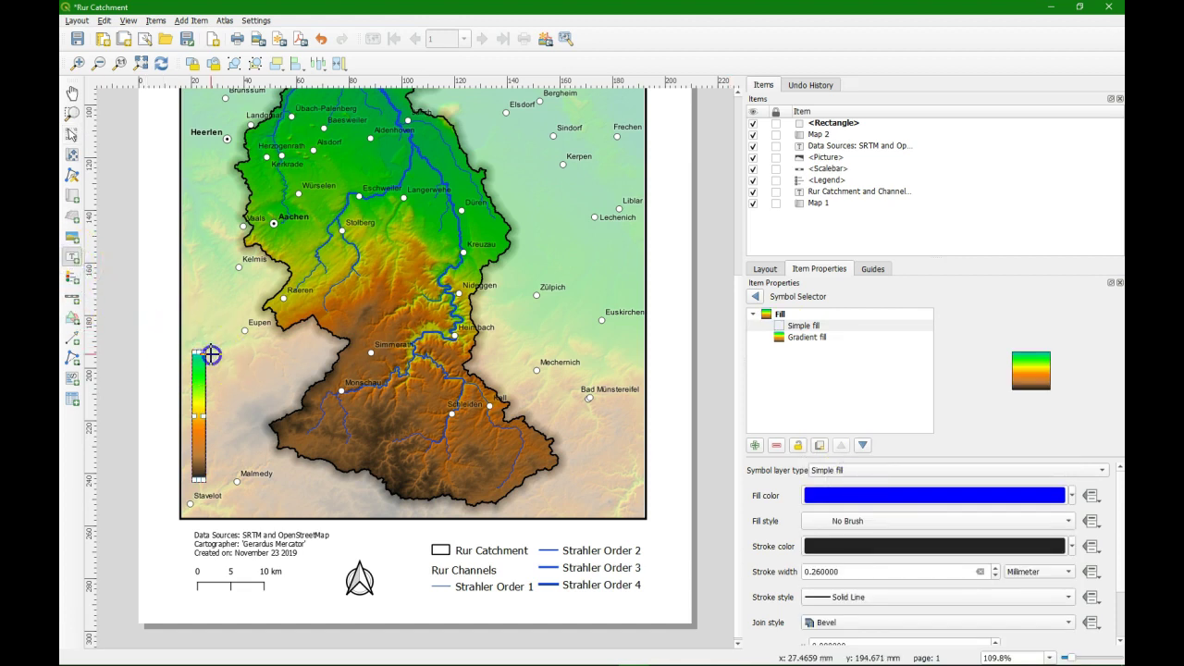
drag(211, 355, 232, 369)
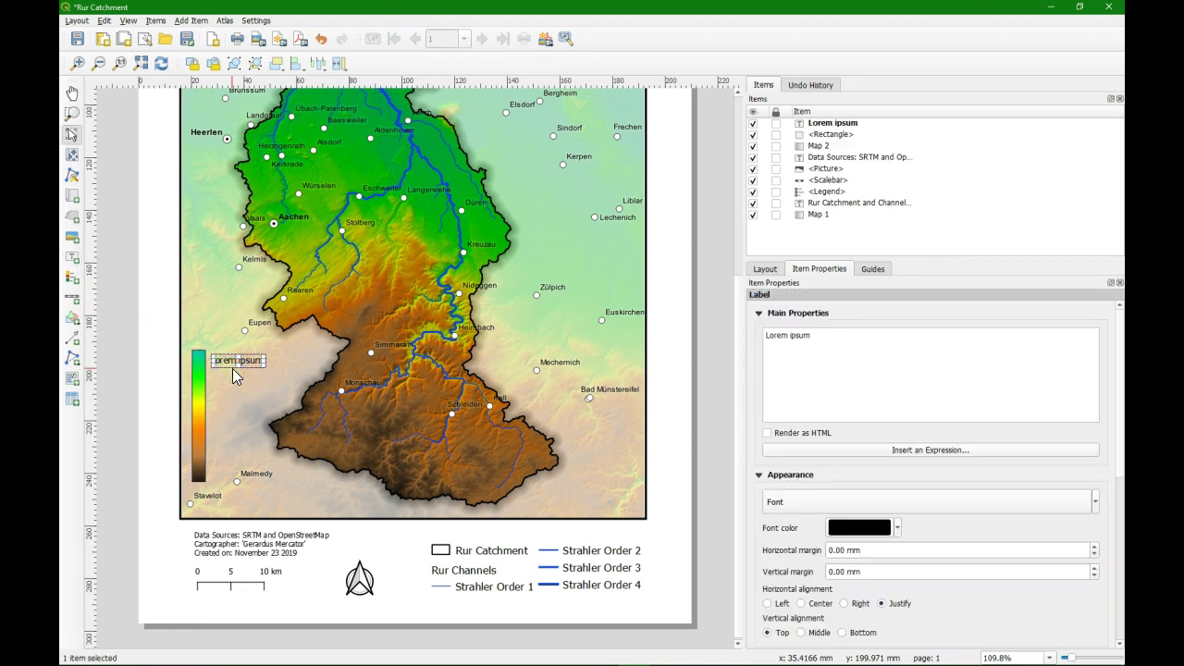
Check DEM_Filled's Band 1 statistics in the main window, ranging from 9 to 696.005 m.
click(635, 653)
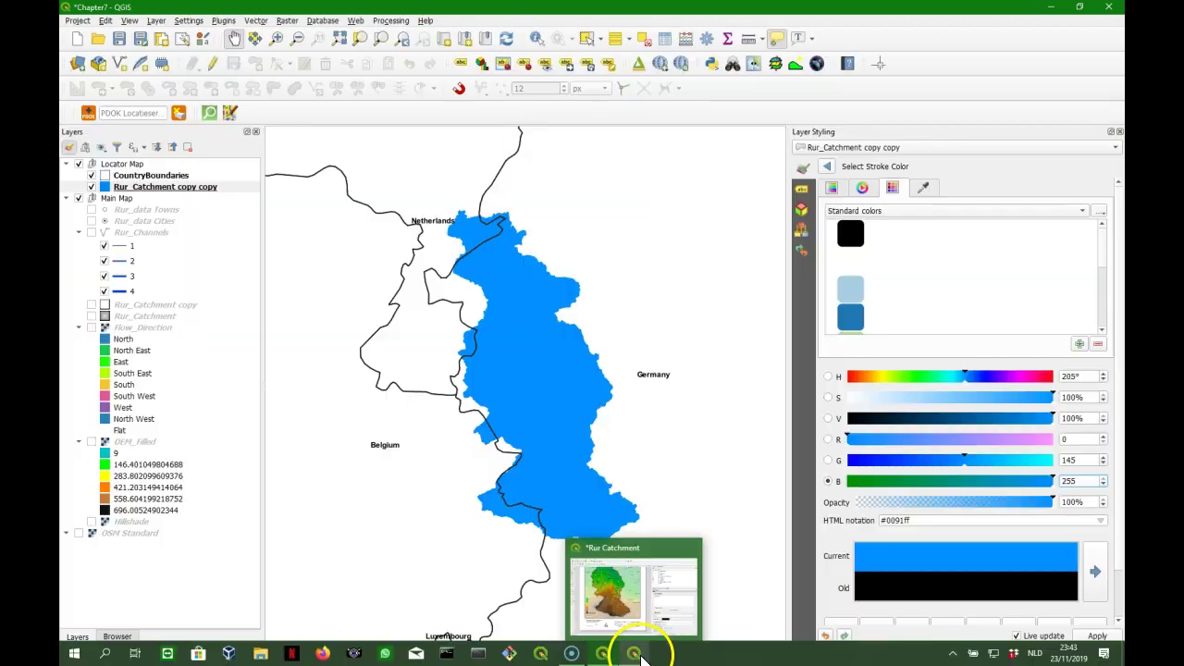
click(151, 445)
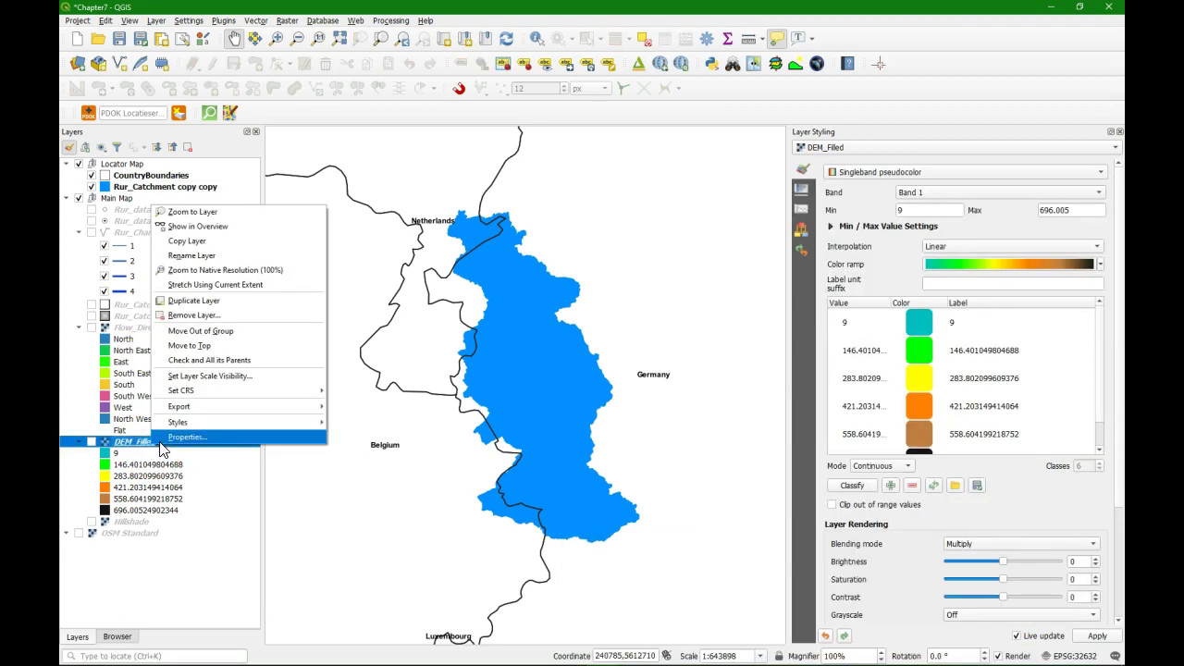
click(159, 438)
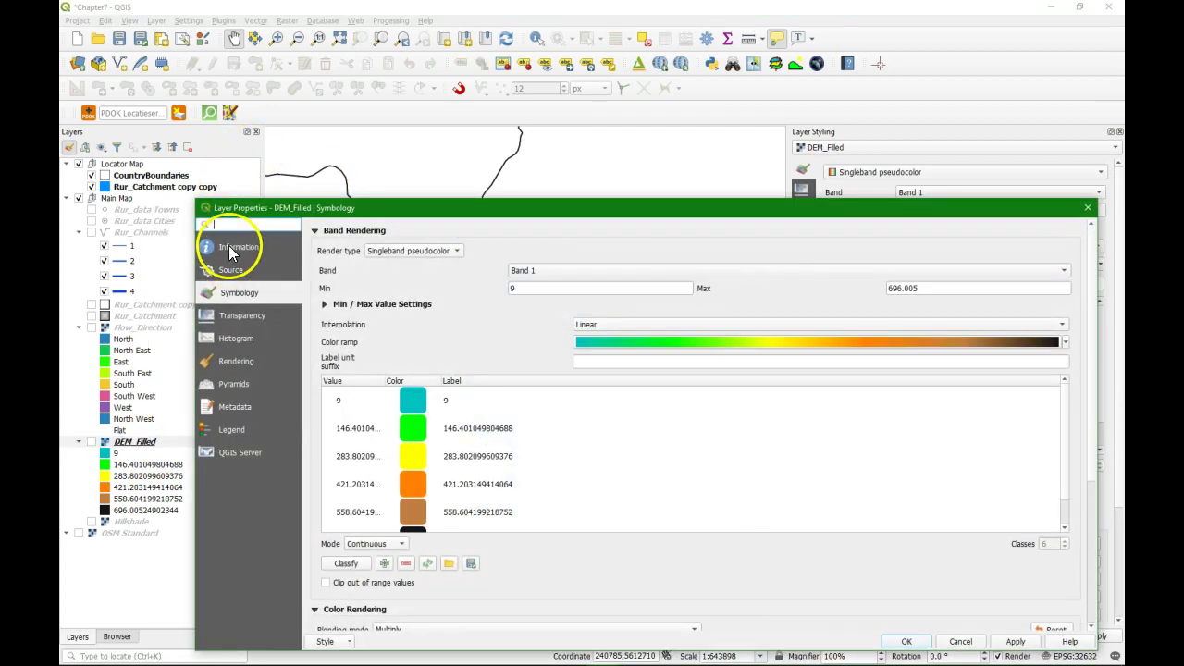
click(229, 246)
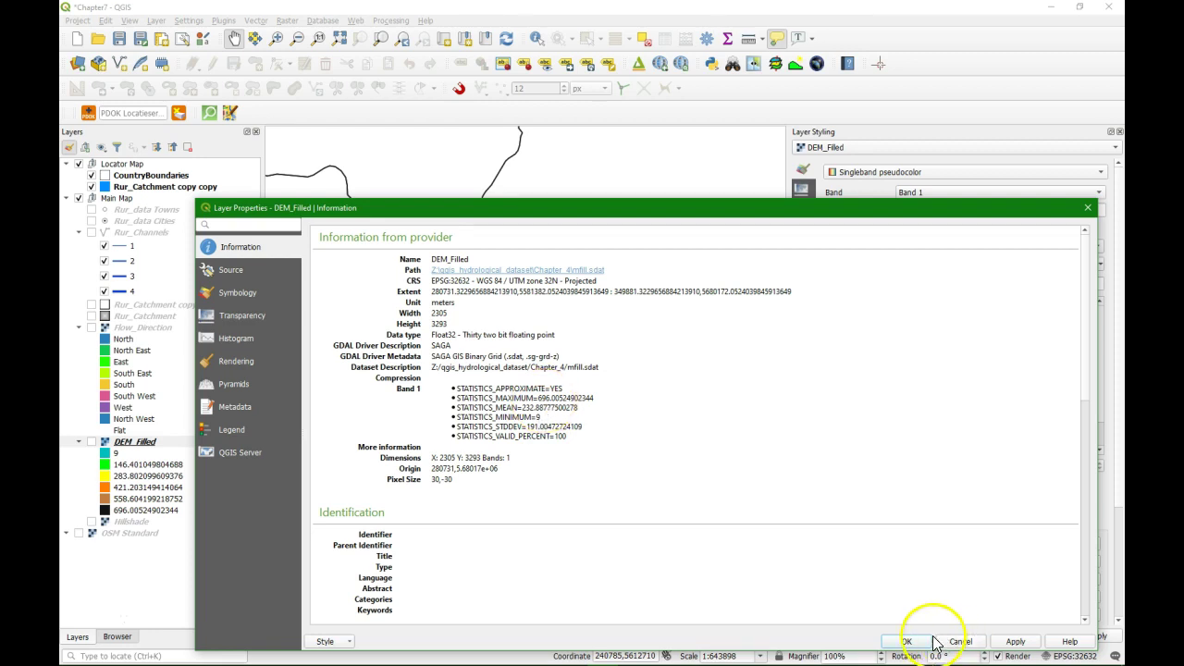
click(902, 639)
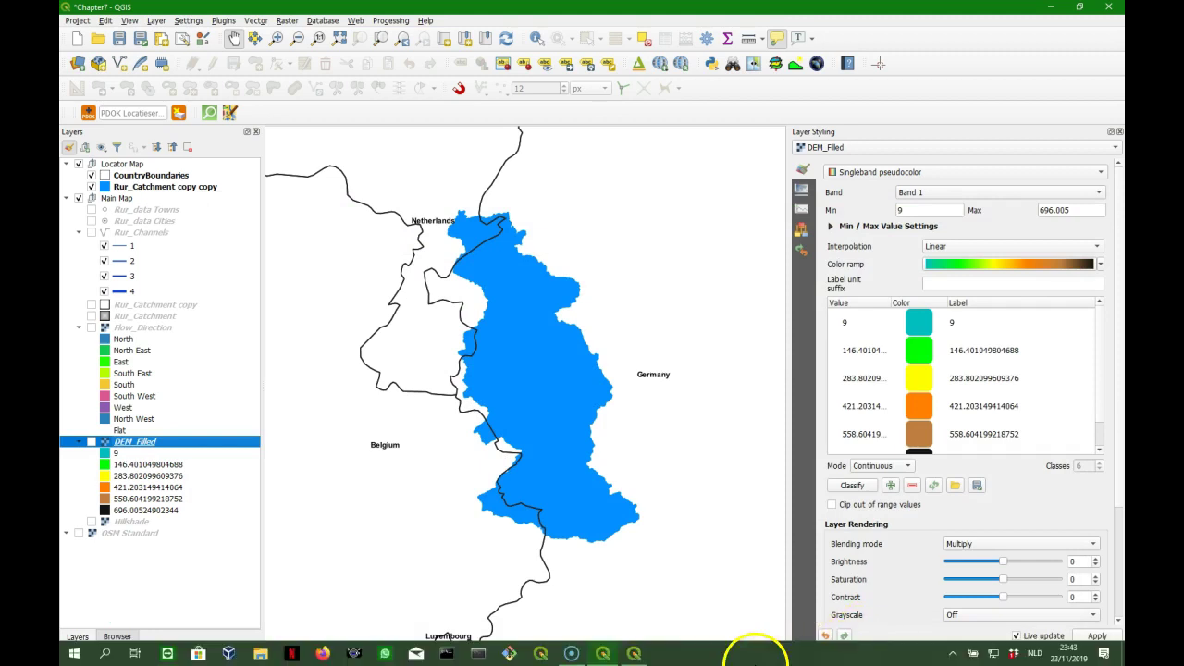
Change the top elevation legend label from 12 m to 9 m.
click(629, 649)
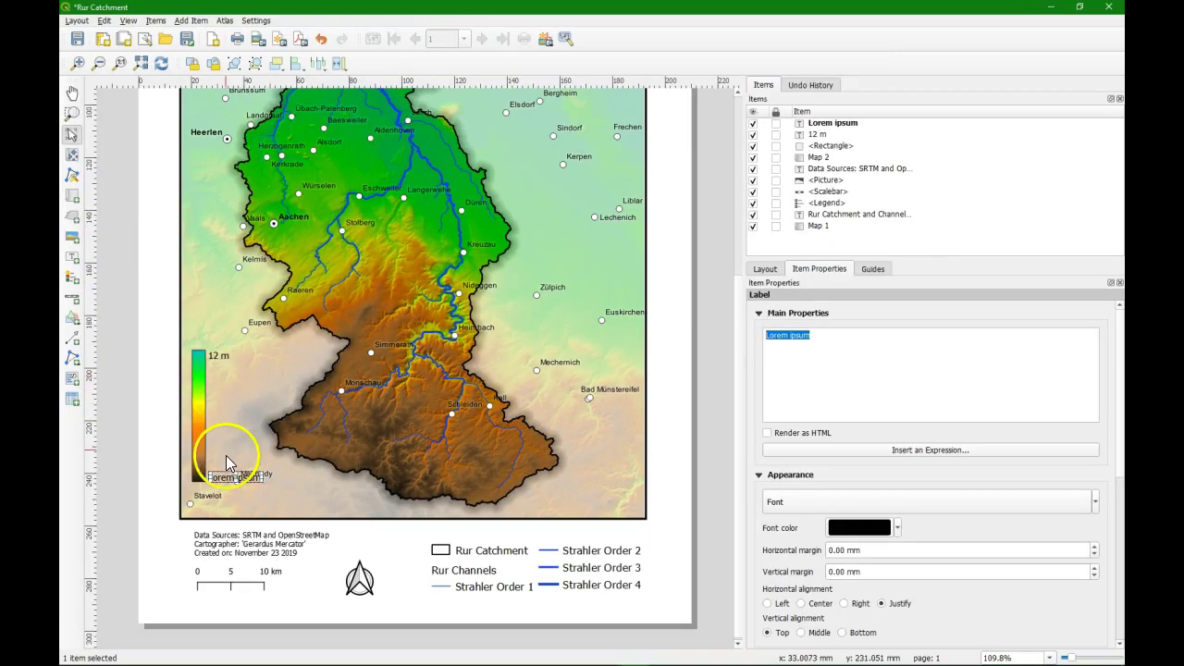
click(220, 356)
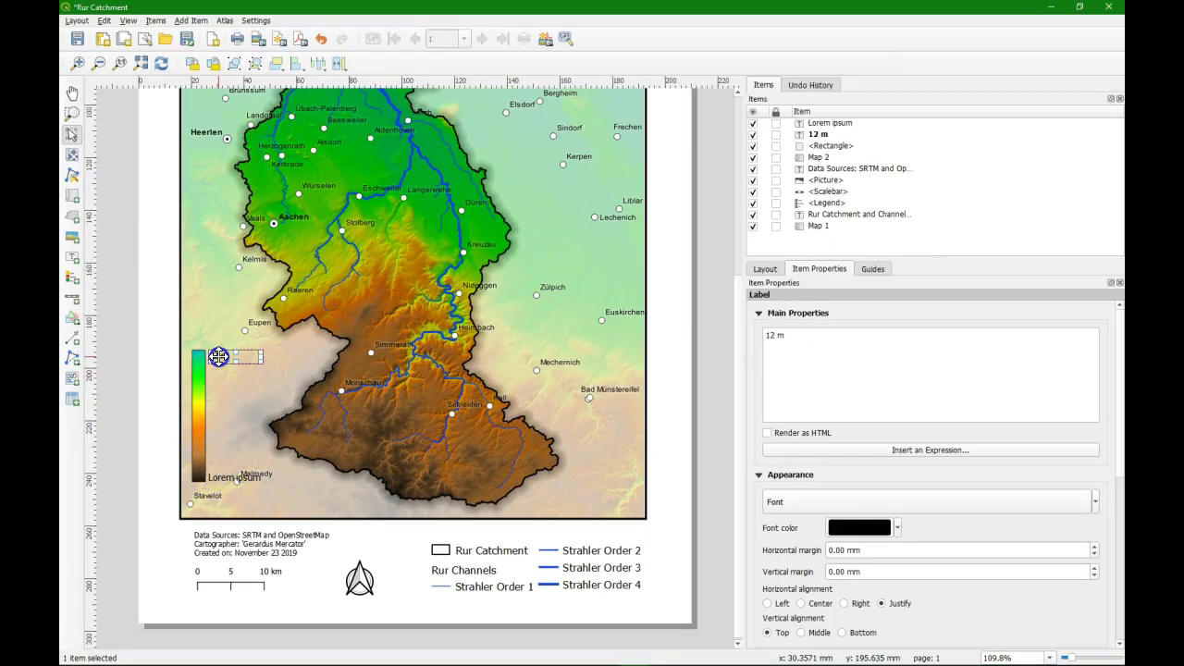
click(763, 336)
double_click(763, 336)
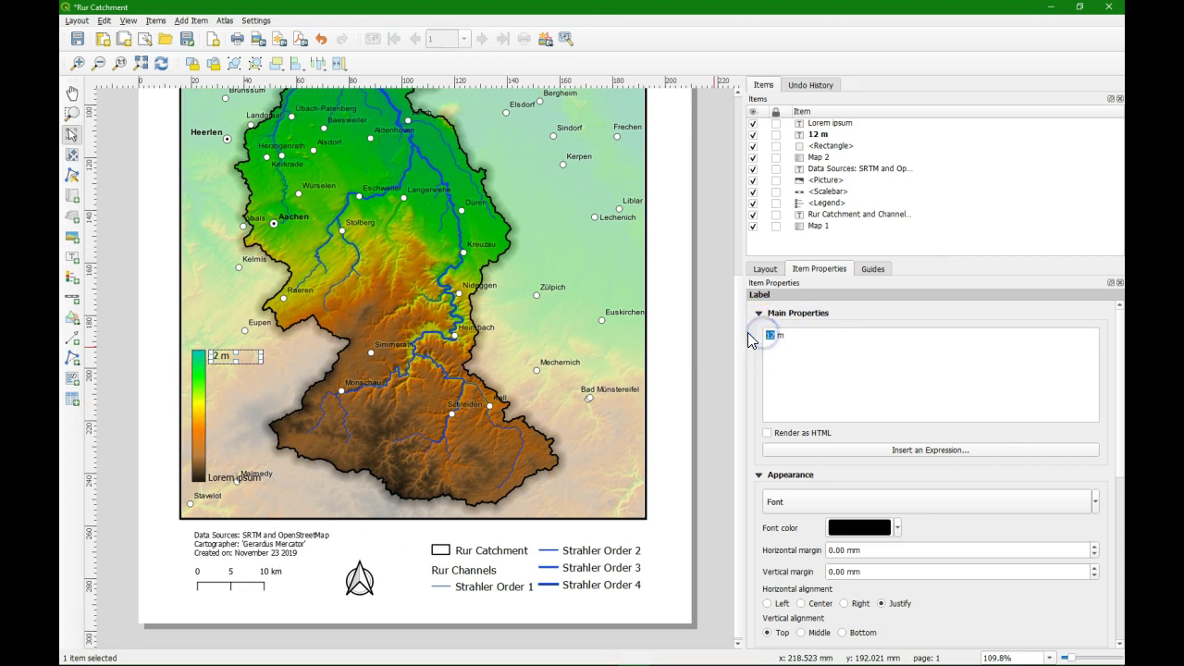
text(9)
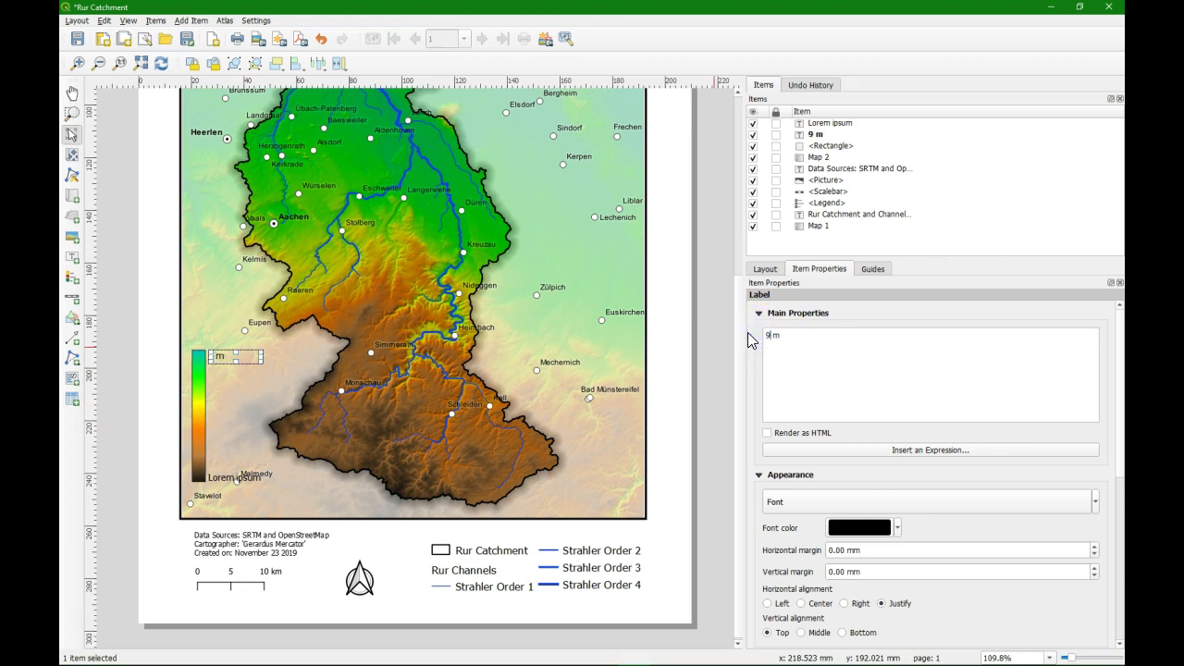
Replace the 'Lorem ipsum' label below the colour bar with '700 m'.
click(219, 474)
triple_click(801, 335)
text(70)
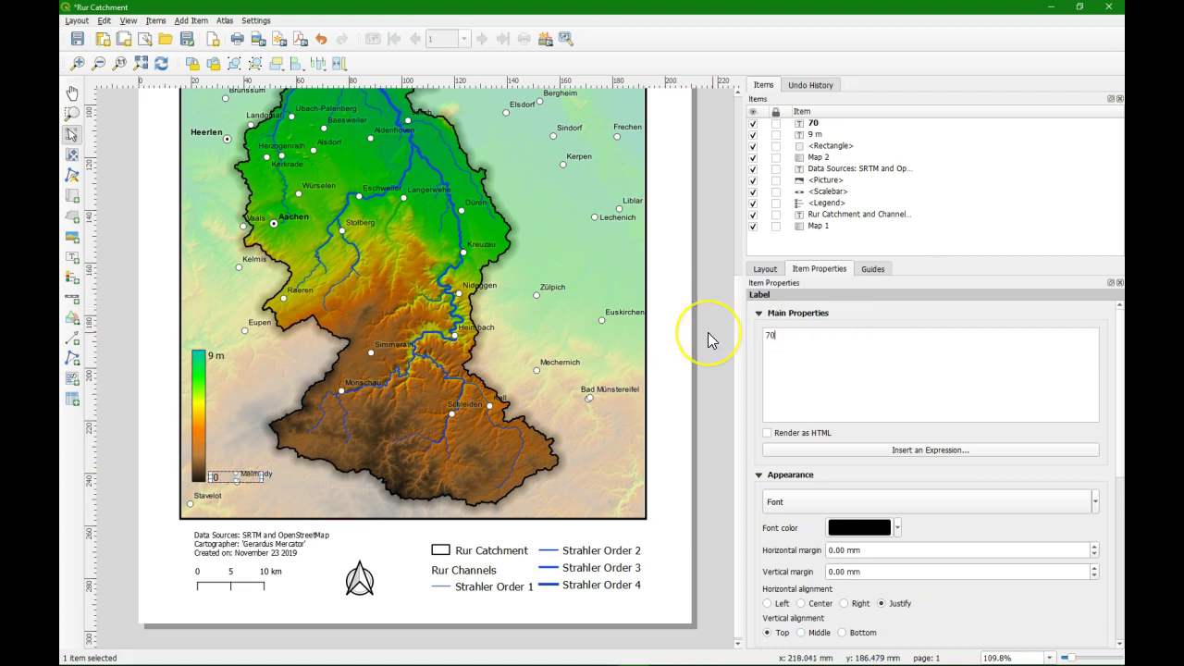
text(0 m)
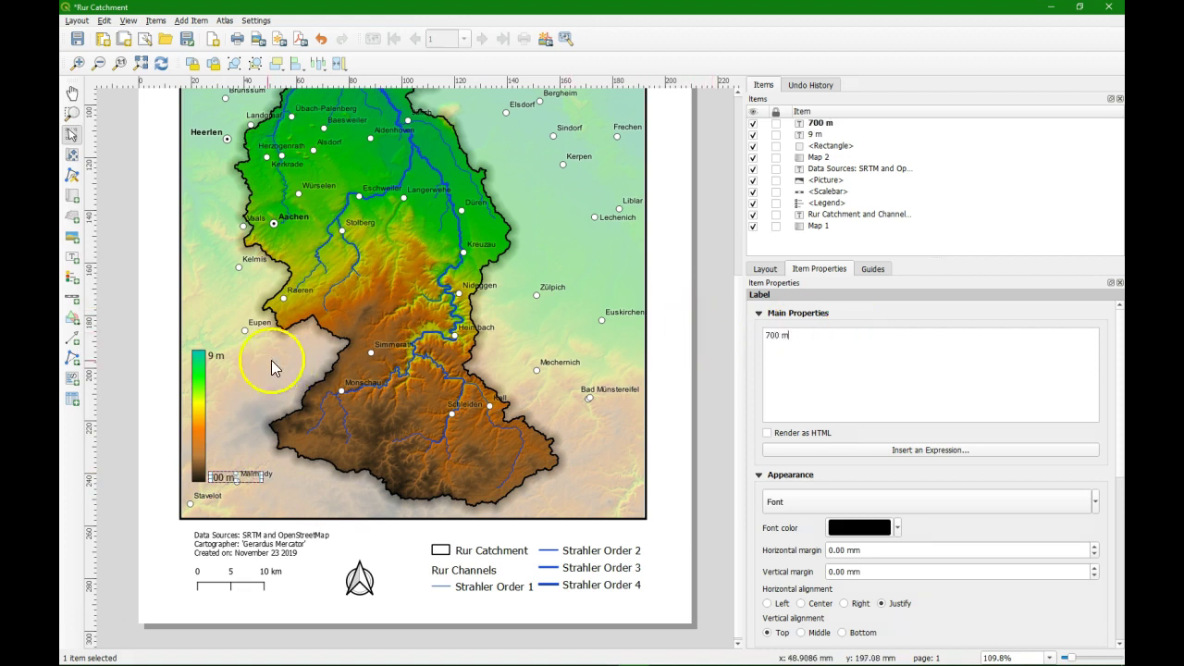
click(262, 411)
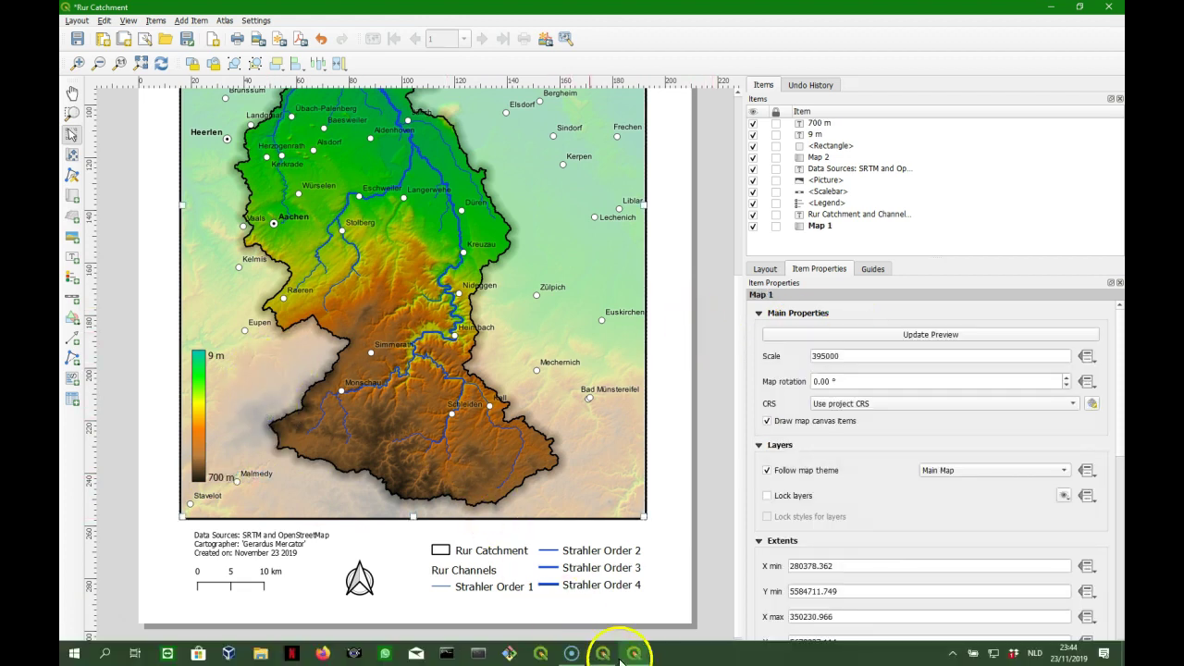
Turn on a 1 mm text buffer for the CountryBoundaries country-name labels, then return to the layout.
click(607, 654)
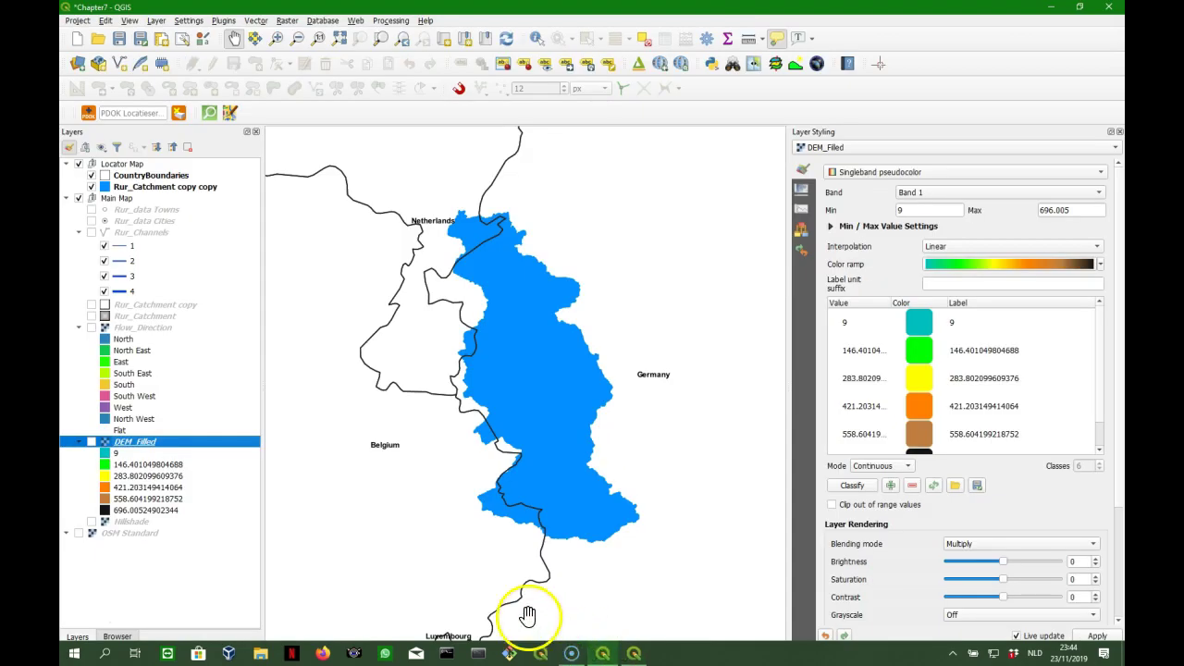
click(136, 179)
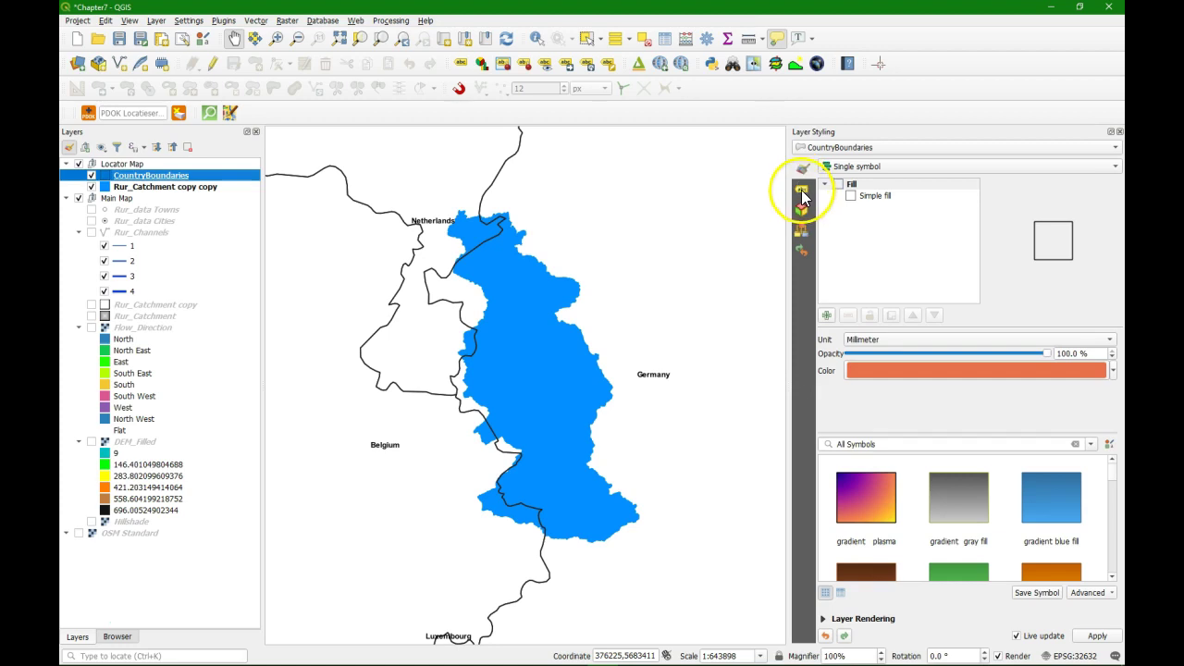
click(801, 190)
click(904, 210)
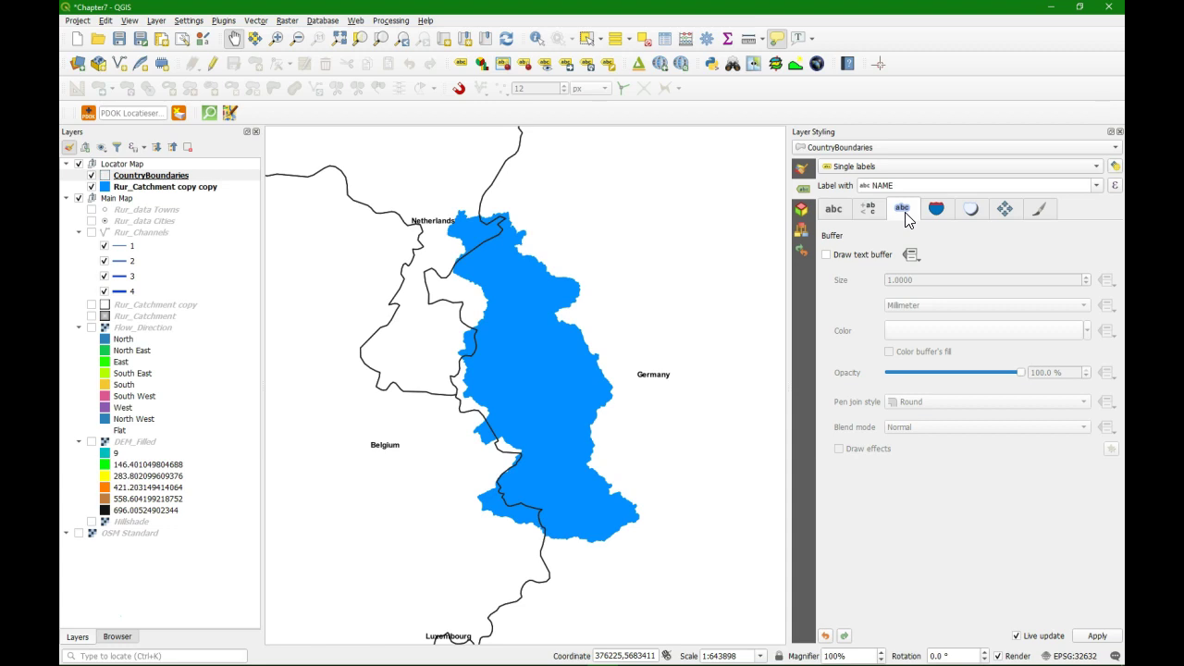
click(826, 254)
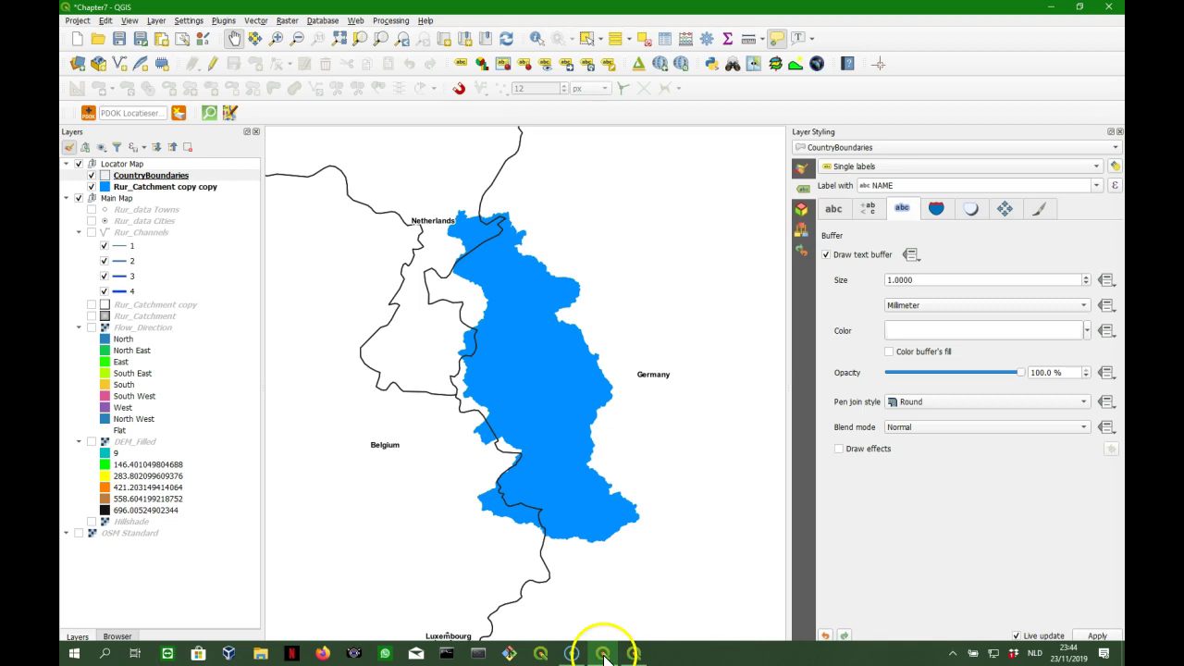
click(633, 654)
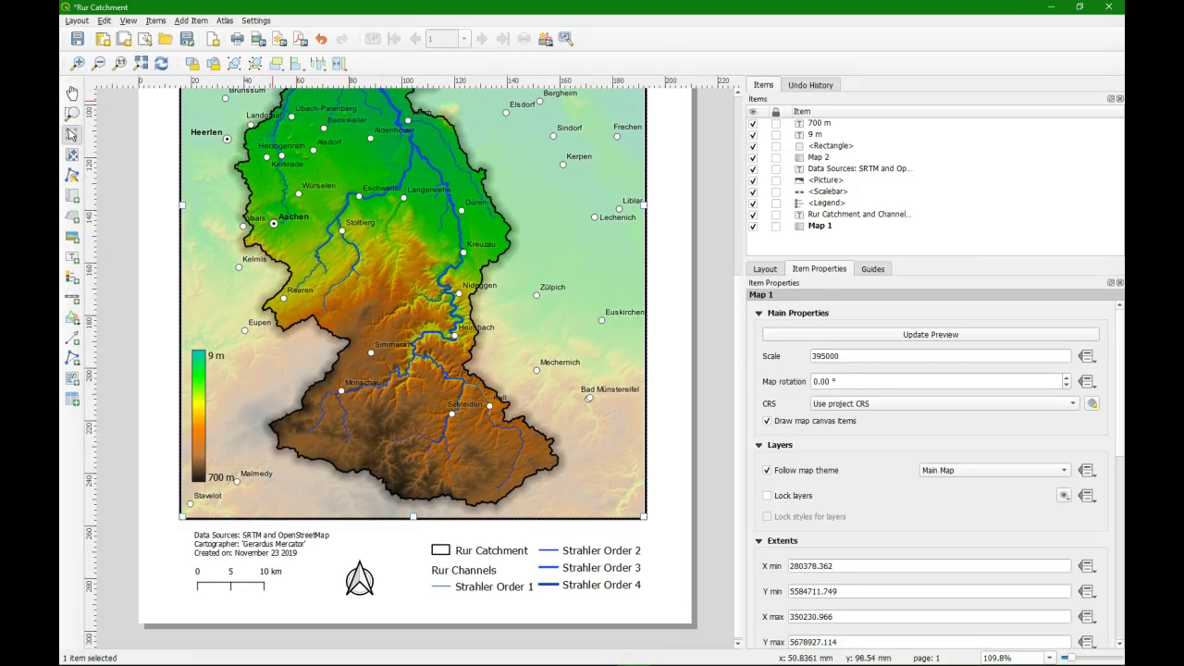
Give the Map 2 inset locator map a black 0.30 mm frame.
click(140, 62)
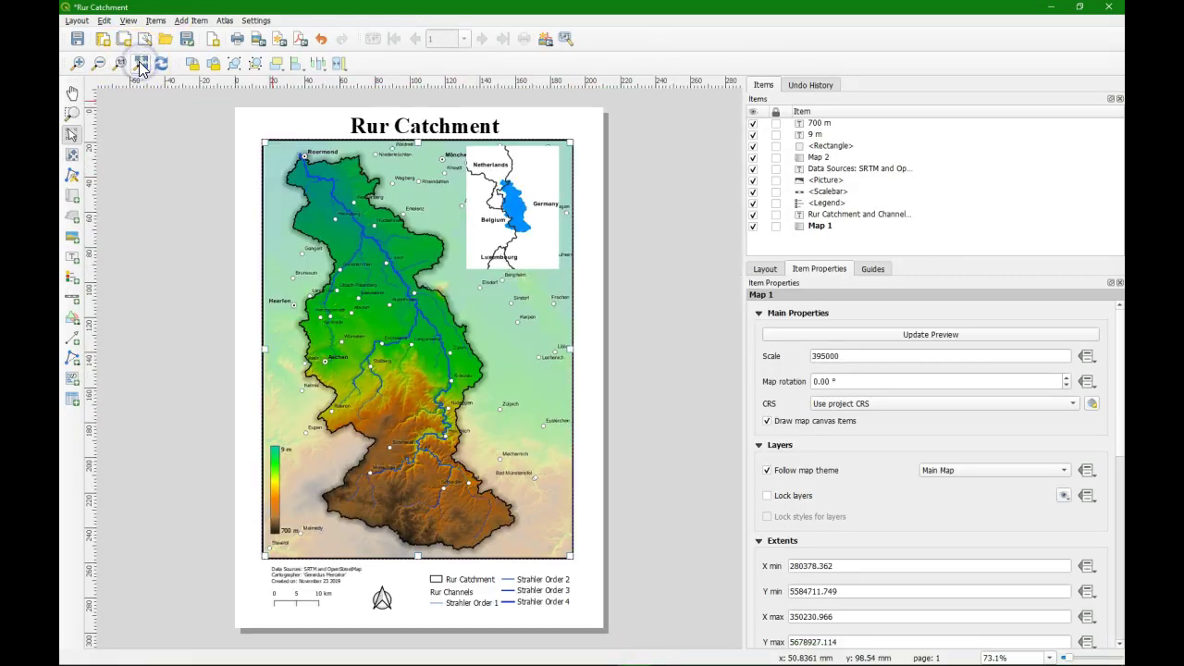
click(529, 223)
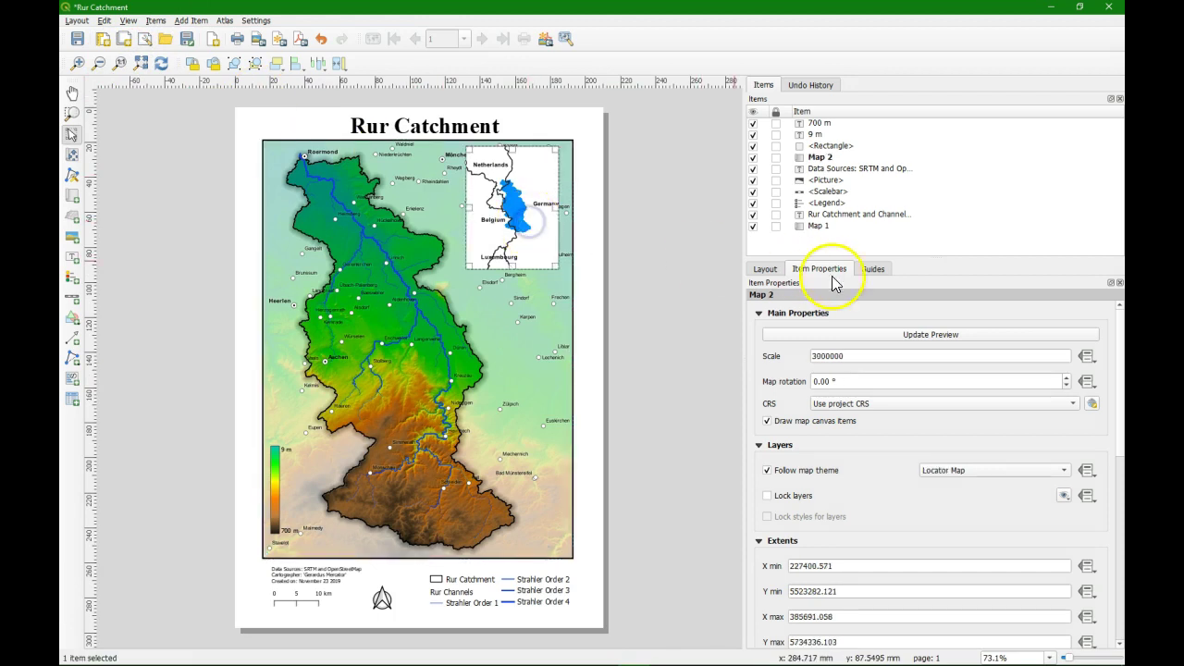
click(835, 335)
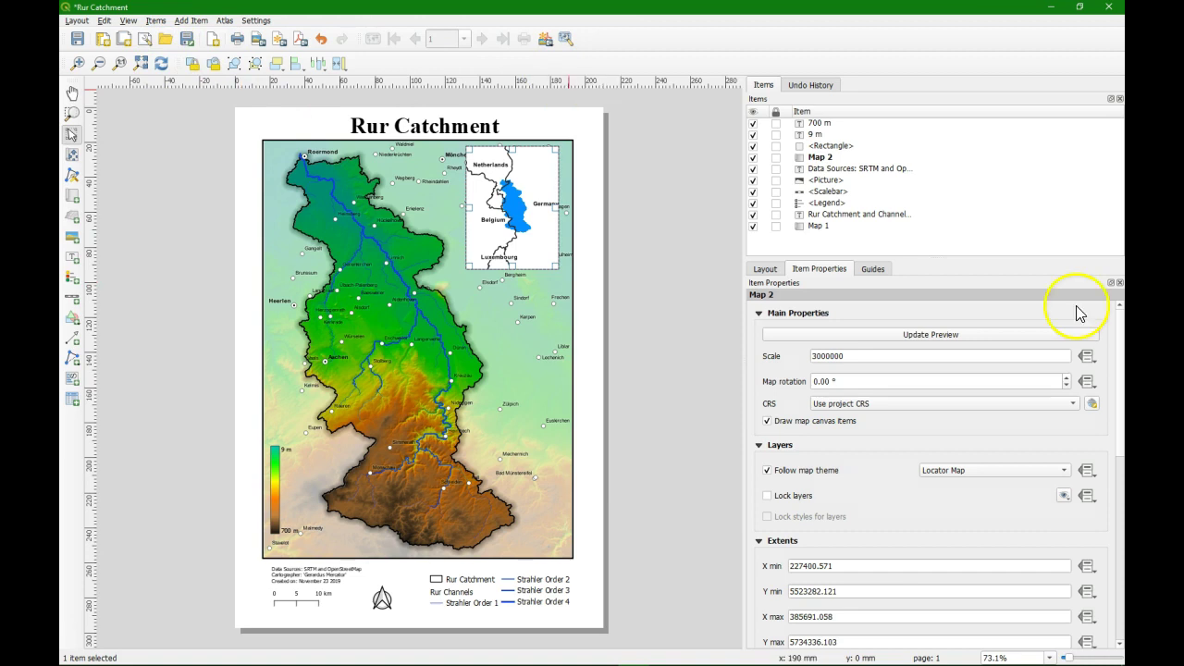
drag(1120, 341, 1113, 477)
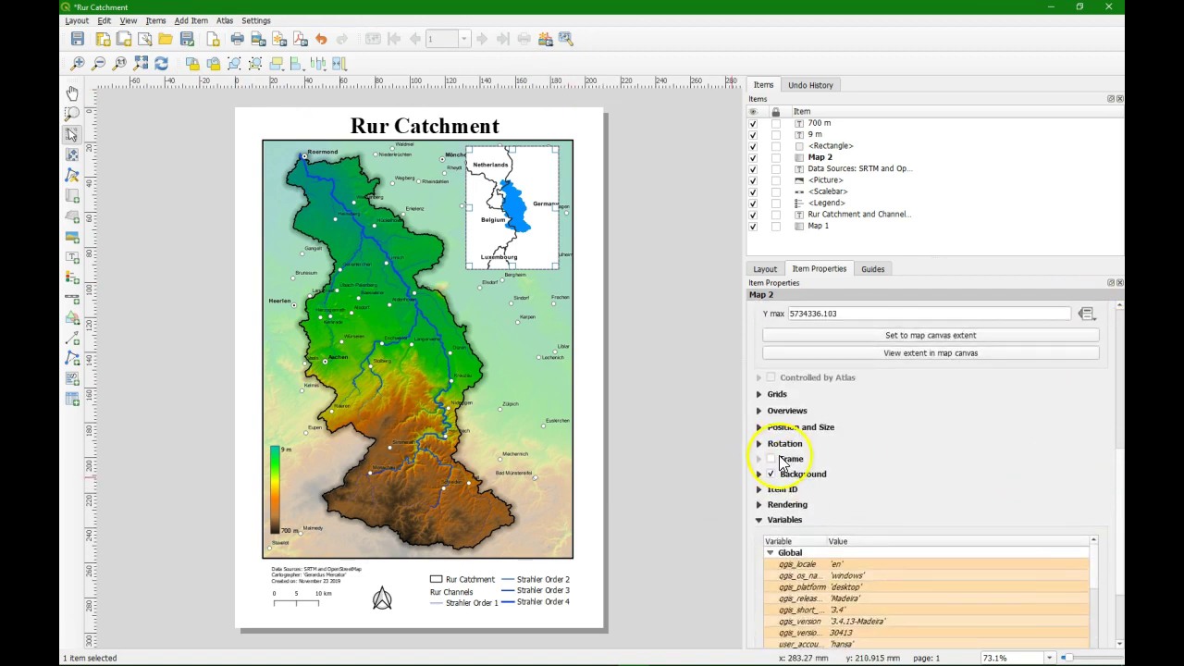
click(770, 458)
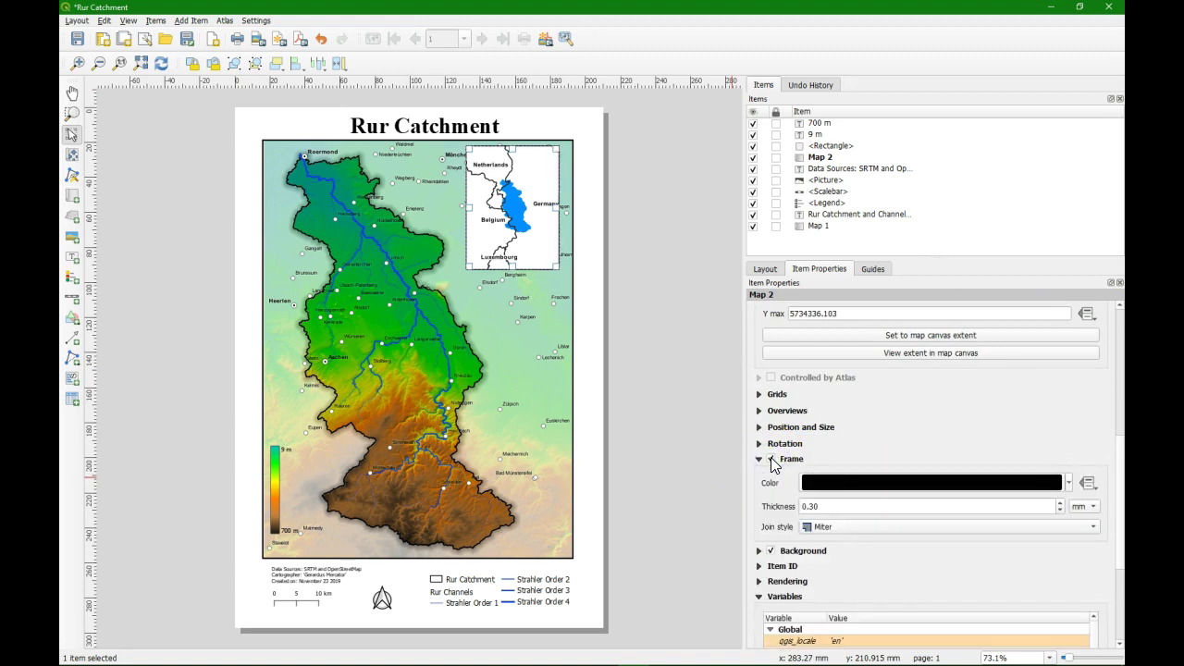
click(902, 224)
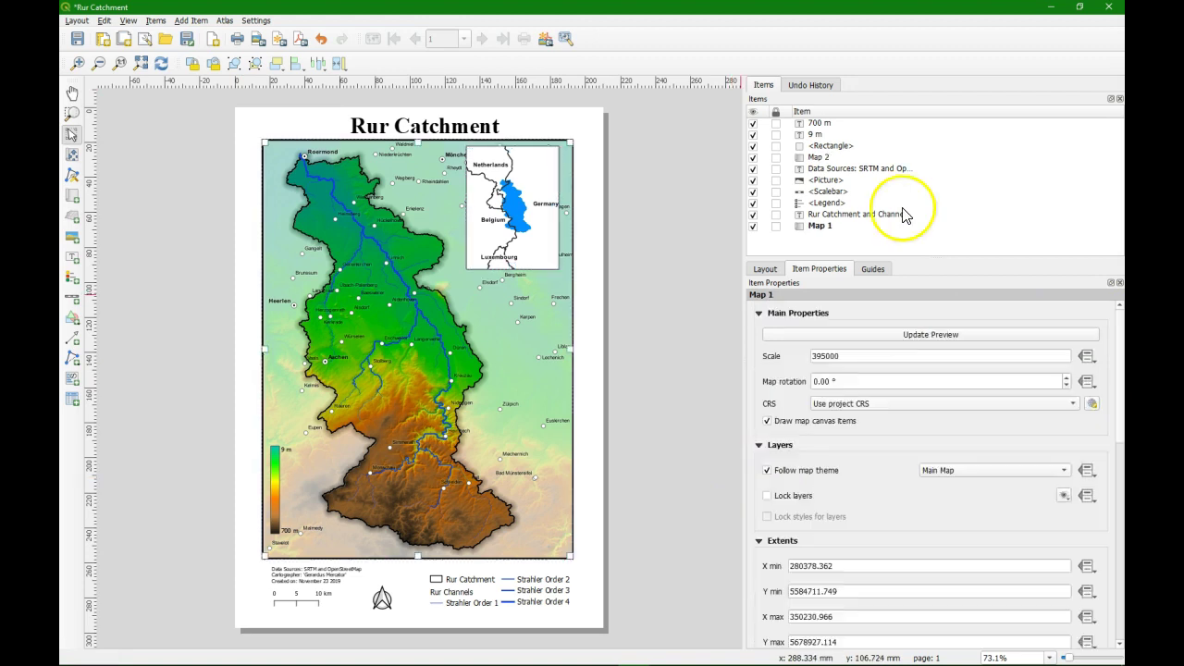
Export the layout at 300 dpi as Rur Catchment.png and open its Chapter_7 folder.
click(78, 20)
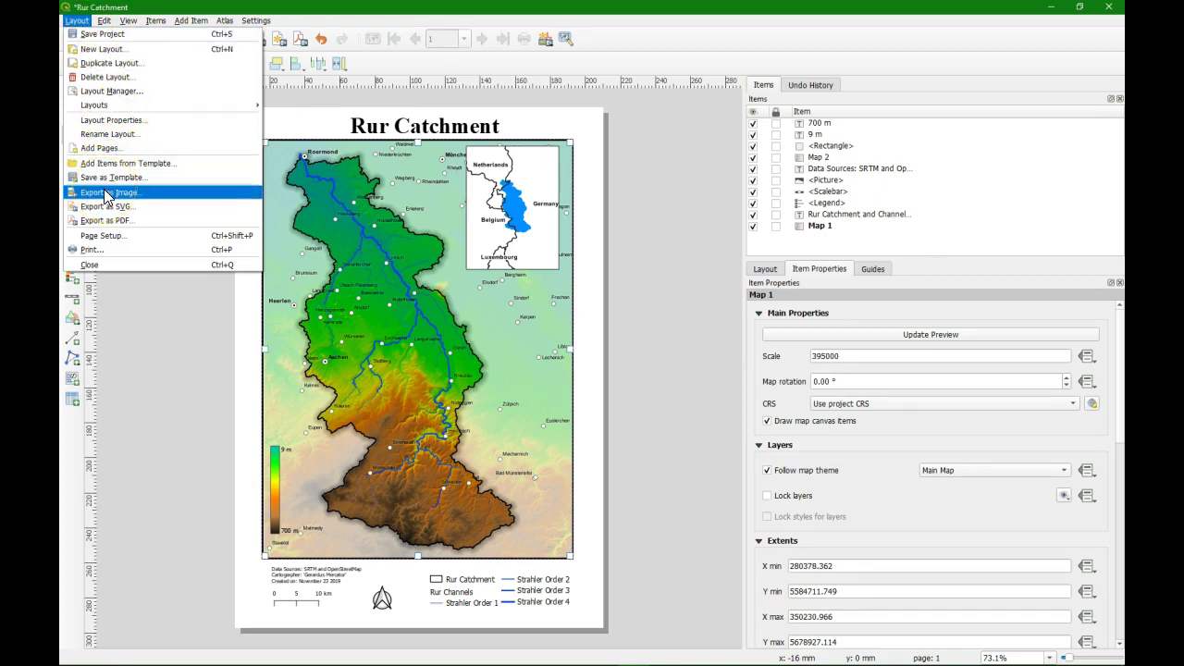
click(106, 192)
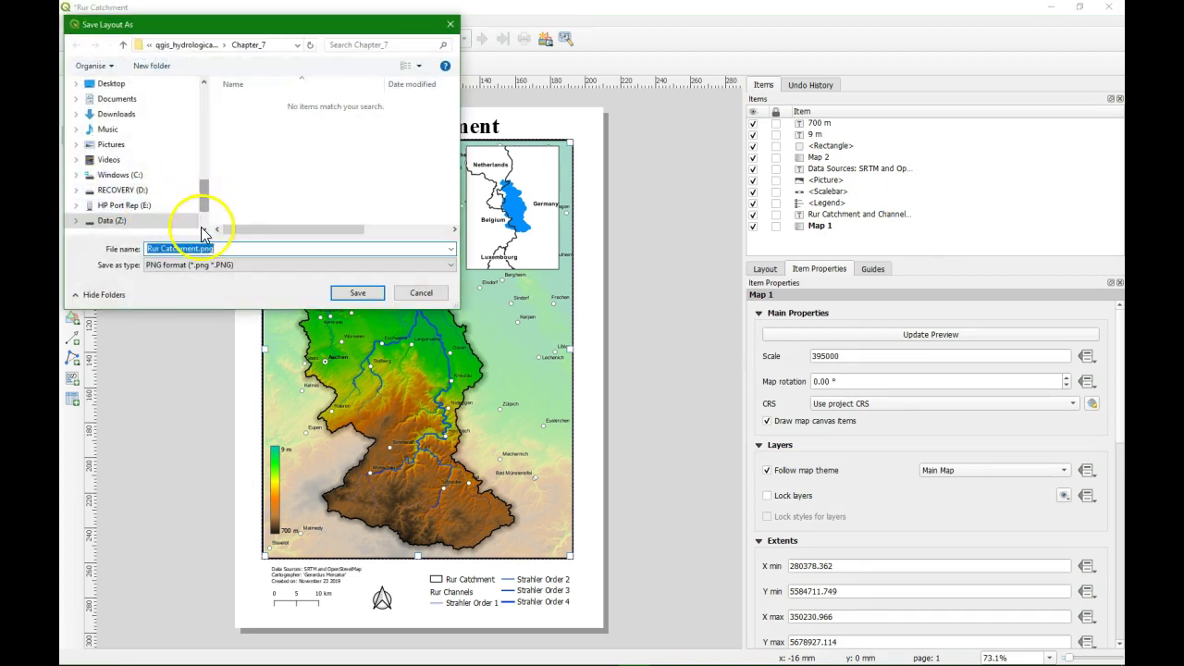
click(351, 293)
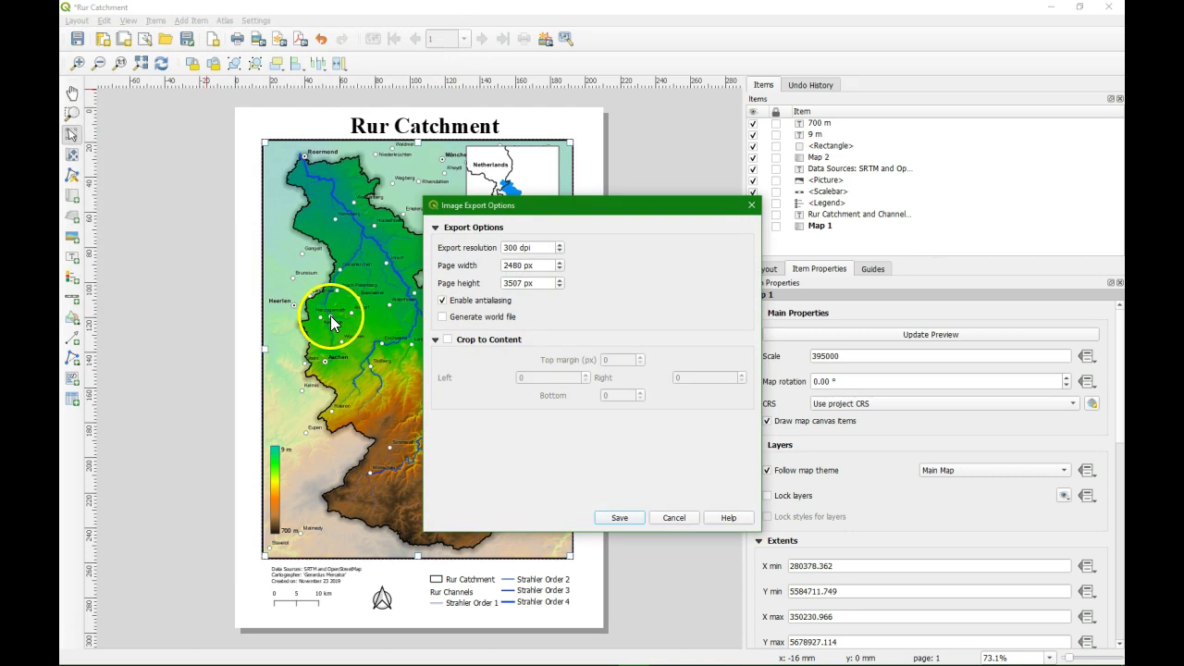
click(619, 517)
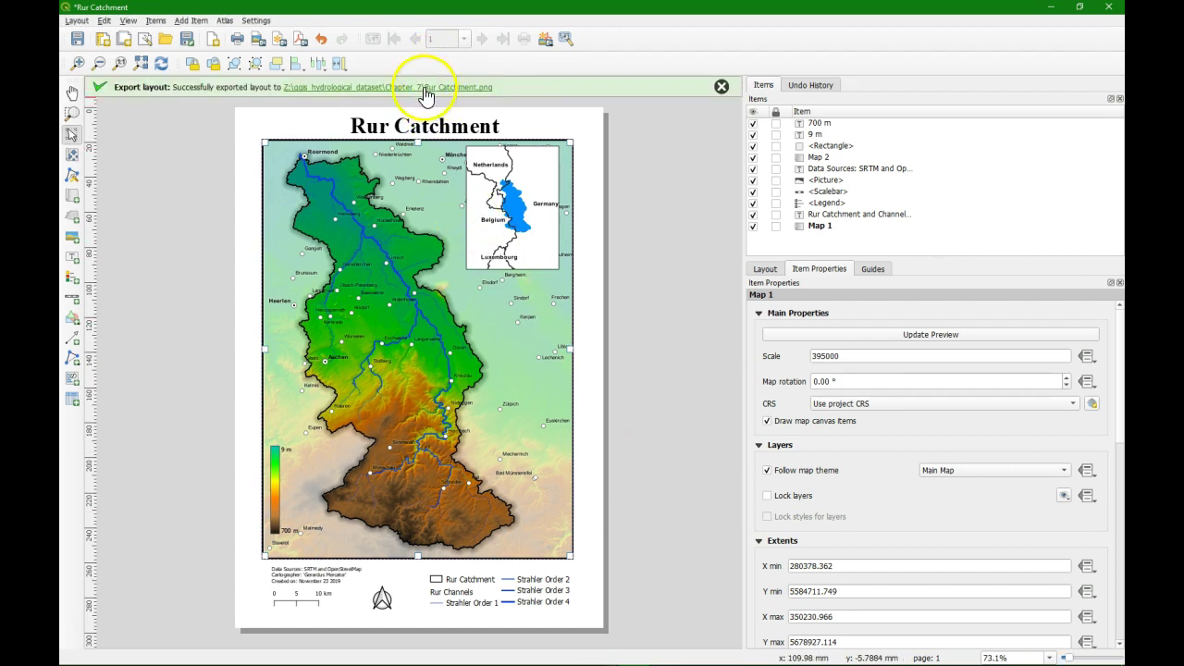
click(423, 89)
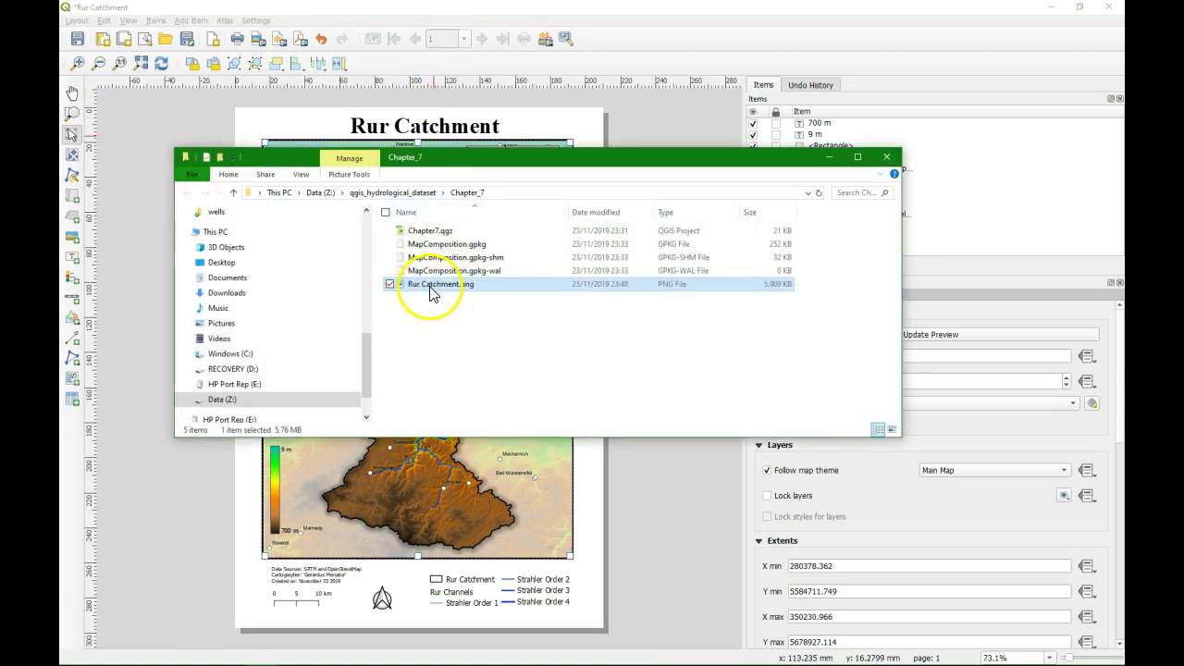
Open Rur Catchment.png in the Photos app to review the finished map.
double_click(430, 291)
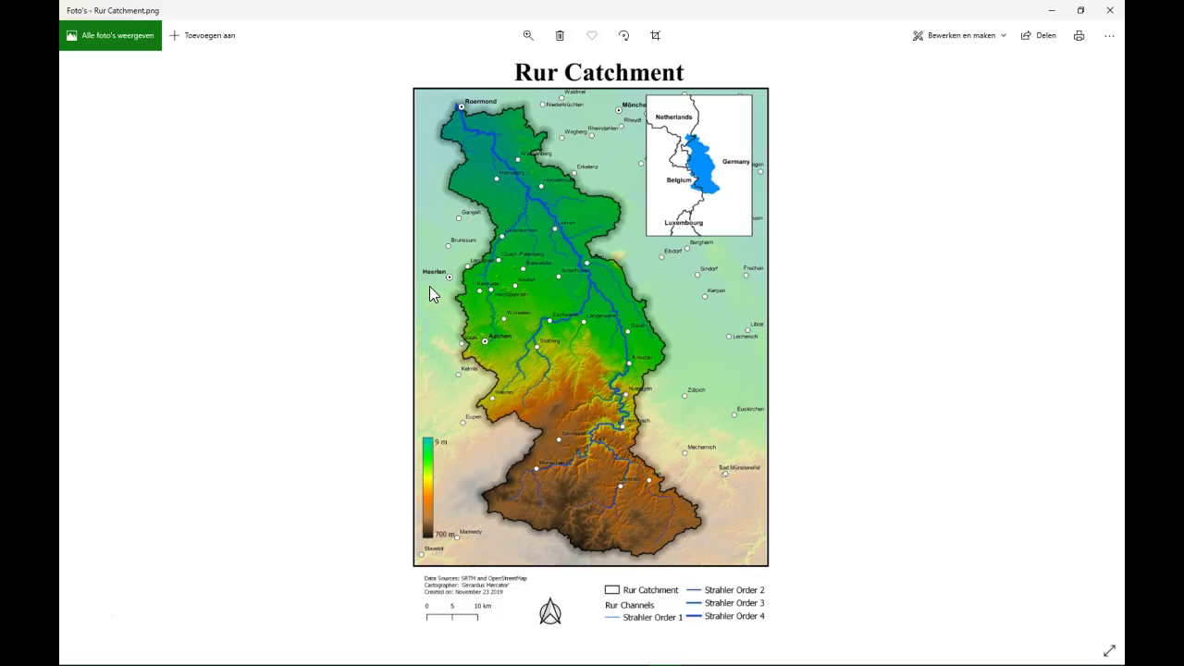